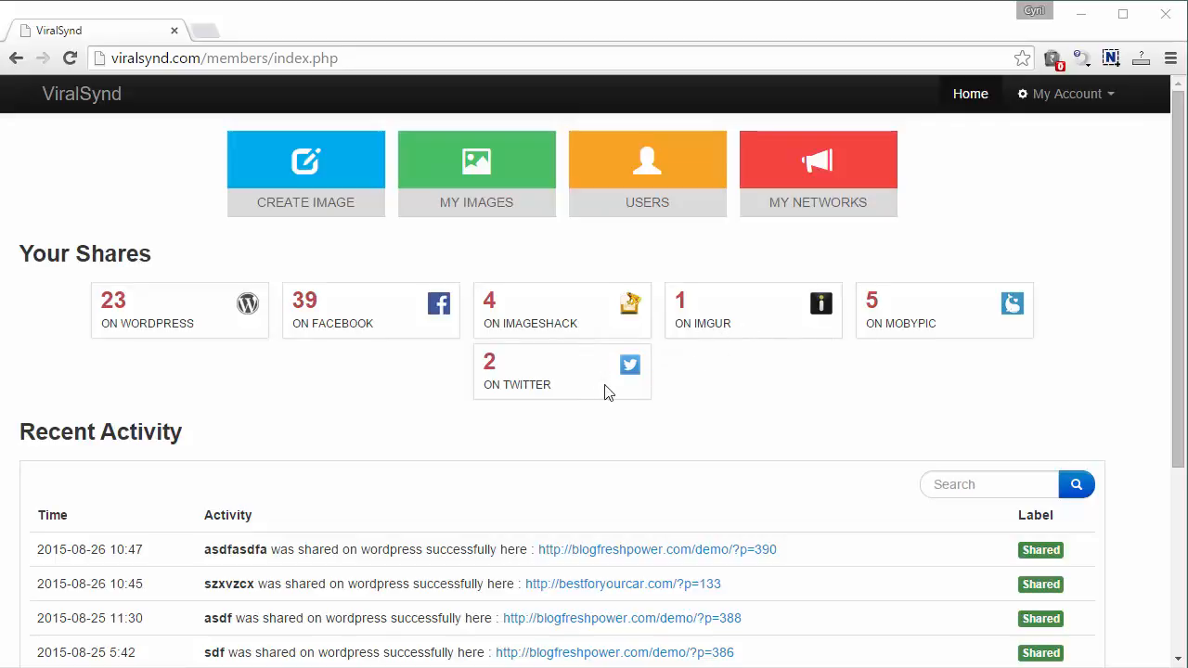
Review the recent activity list of shared images on the dashboard
left_click(1110, 588)
scroll(1114, 587, "down", 2)
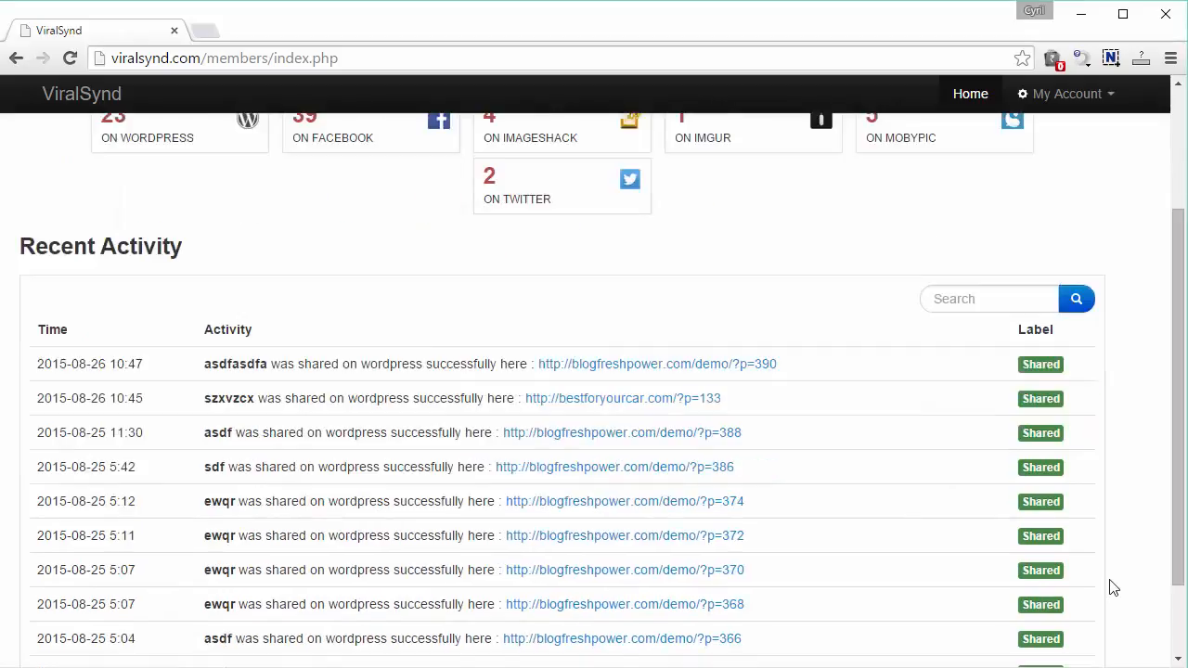
scroll(1076, 581, "down", 1)
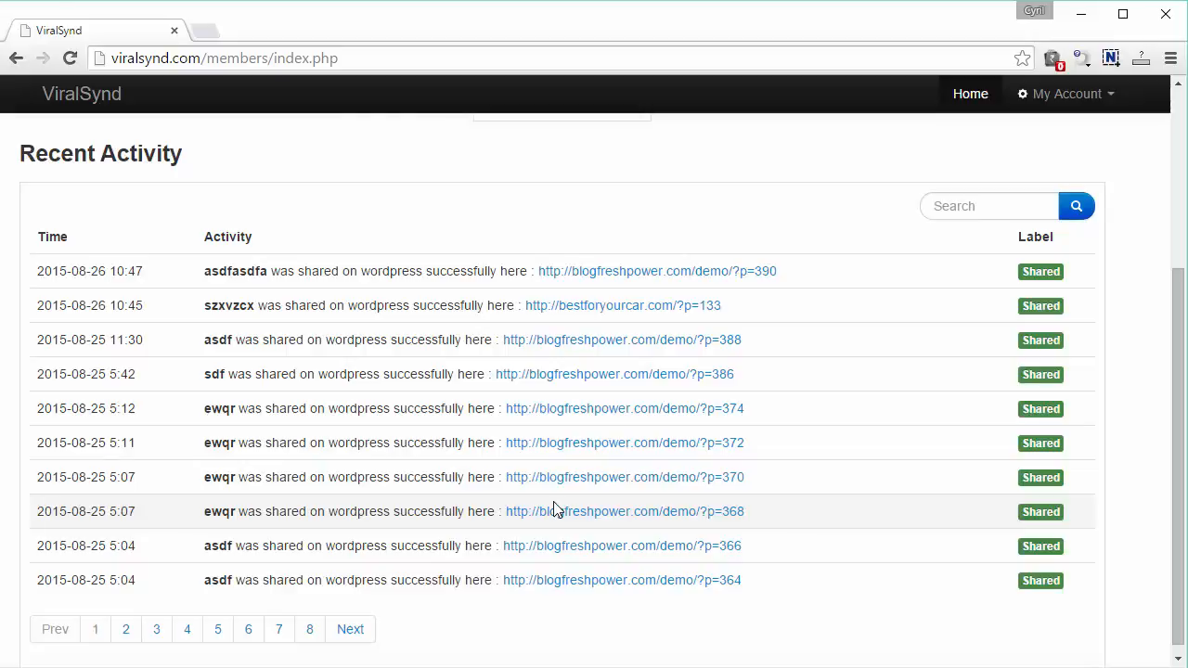
left_click(944, 205)
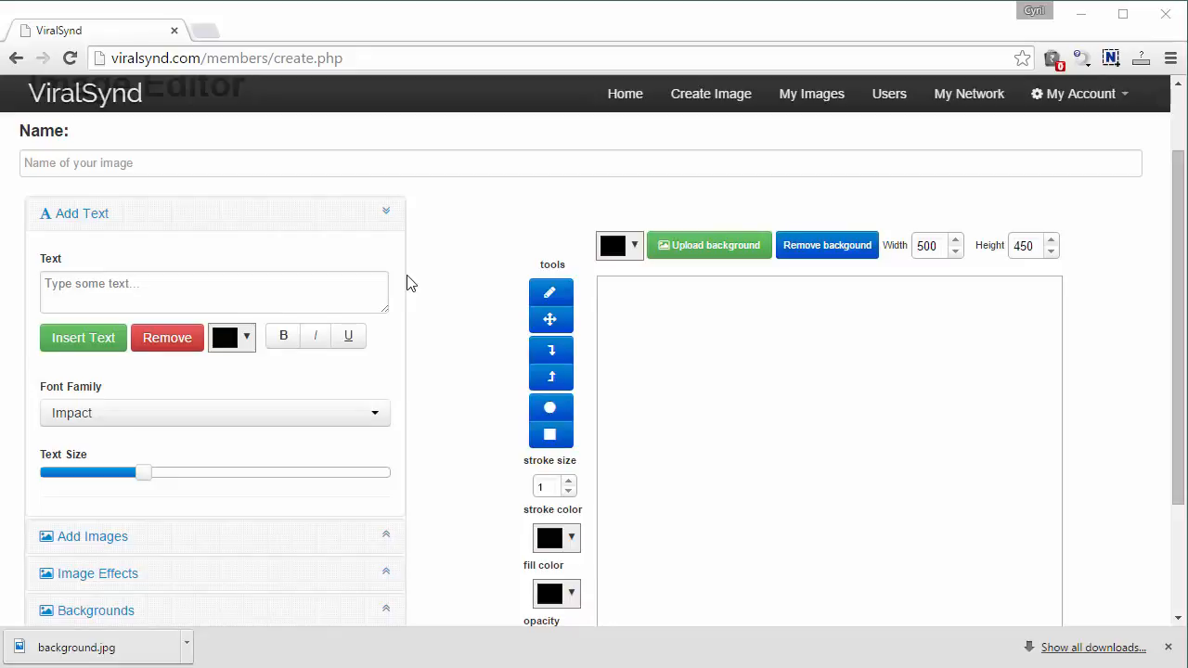
Upload background.jpg as the background of the image canvas
left_click(710, 245)
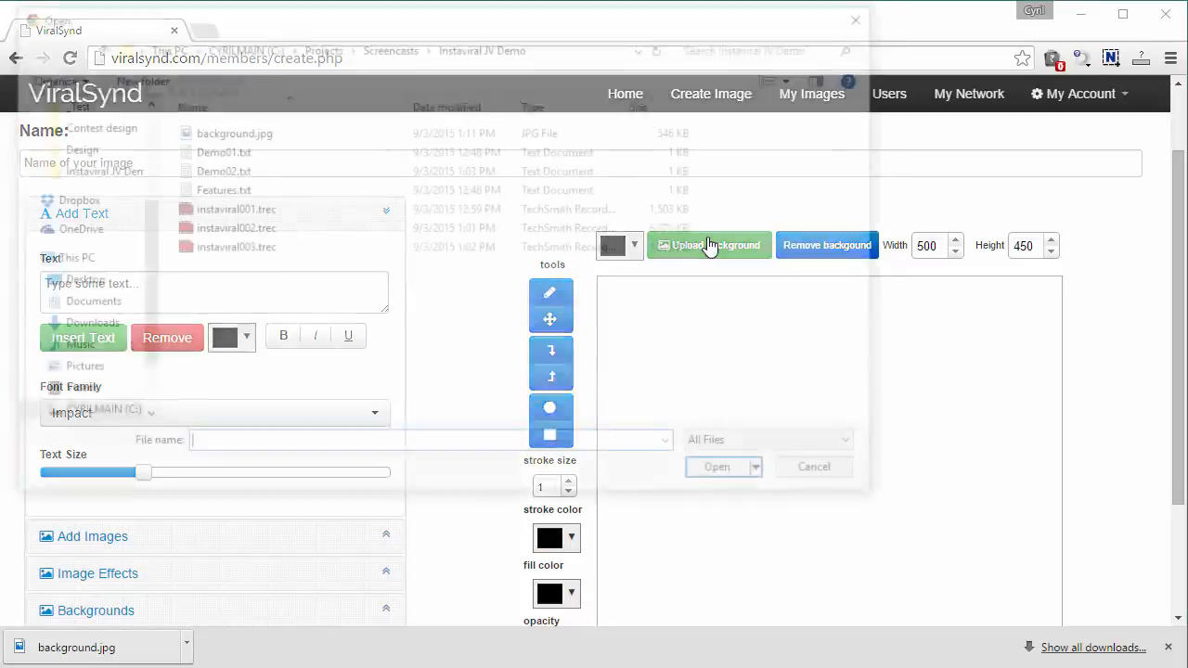
double_click(260, 133)
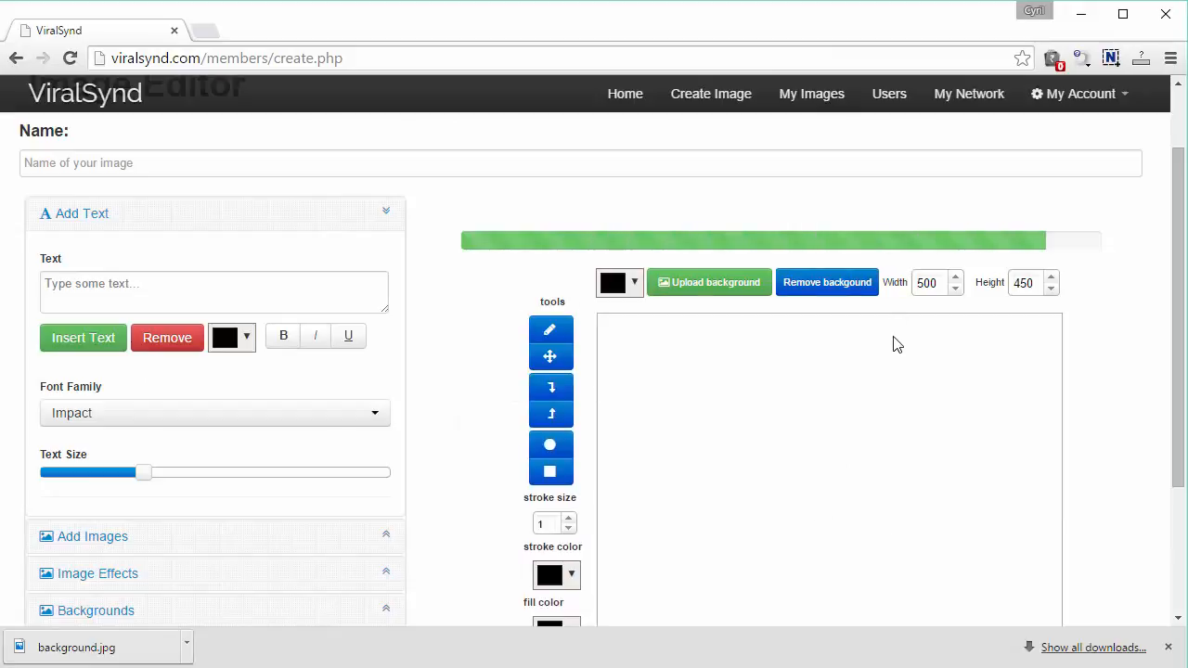
scroll(1118, 370, "down", 2)
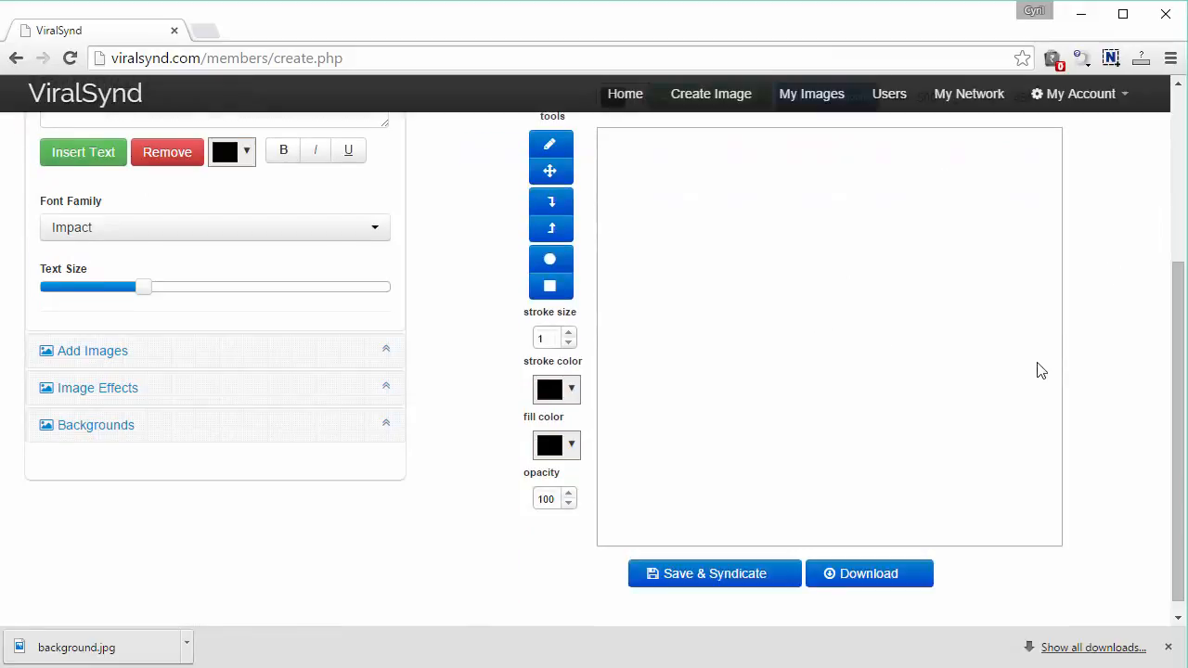
scroll(1012, 371, "up", 1)
scroll(858, 371, "down", 1)
scroll(838, 384, "up", 1)
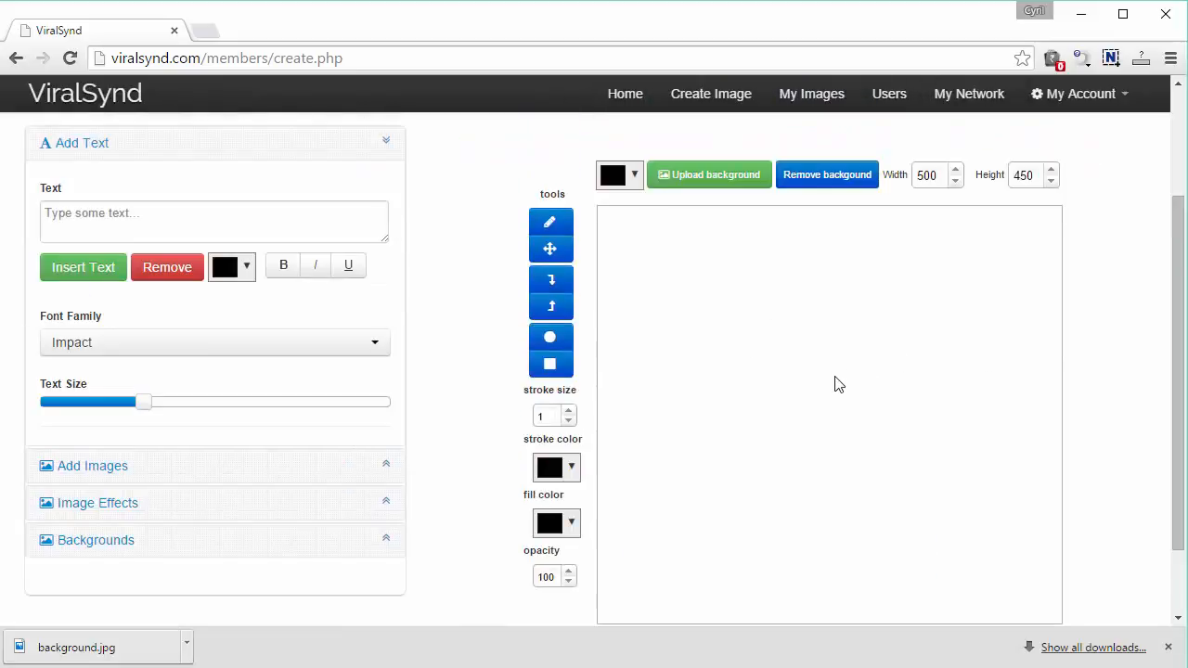
scroll(837, 380, "up", 1)
scroll(833, 371, "down", 2)
scroll(833, 371, "up", 1)
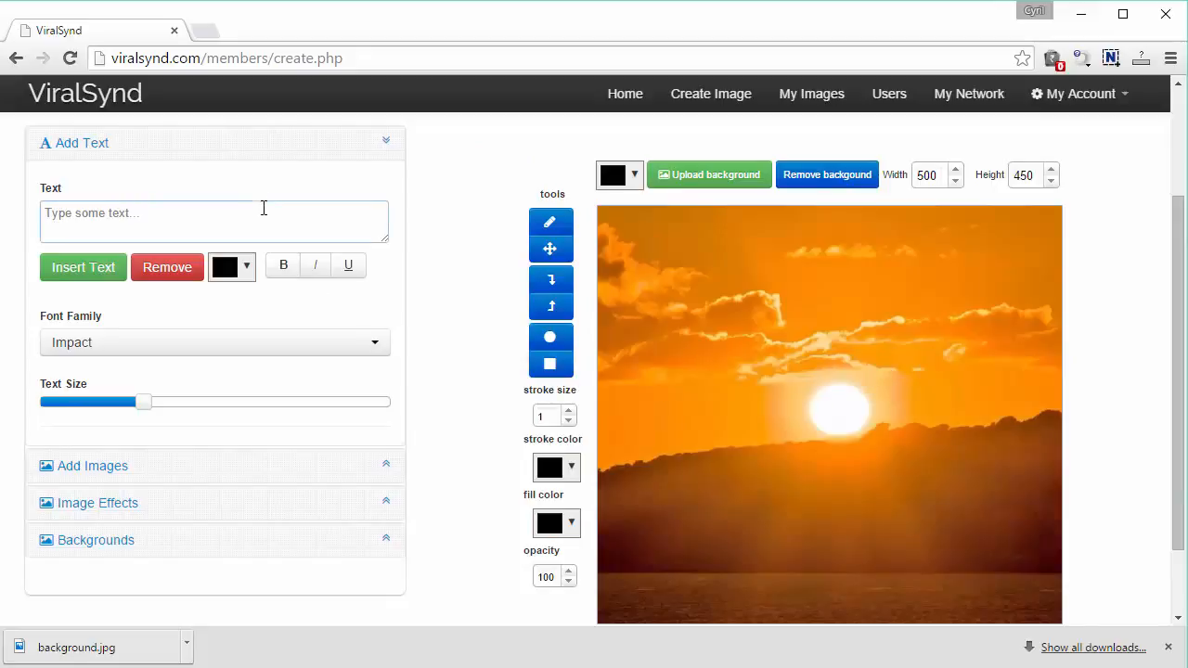
Replace the placeholder text with "Get up and own this day" and "like it will decide your destiny" on two lines
key("ctrl+a")
left_click_drag(175, 207, 33, 209)
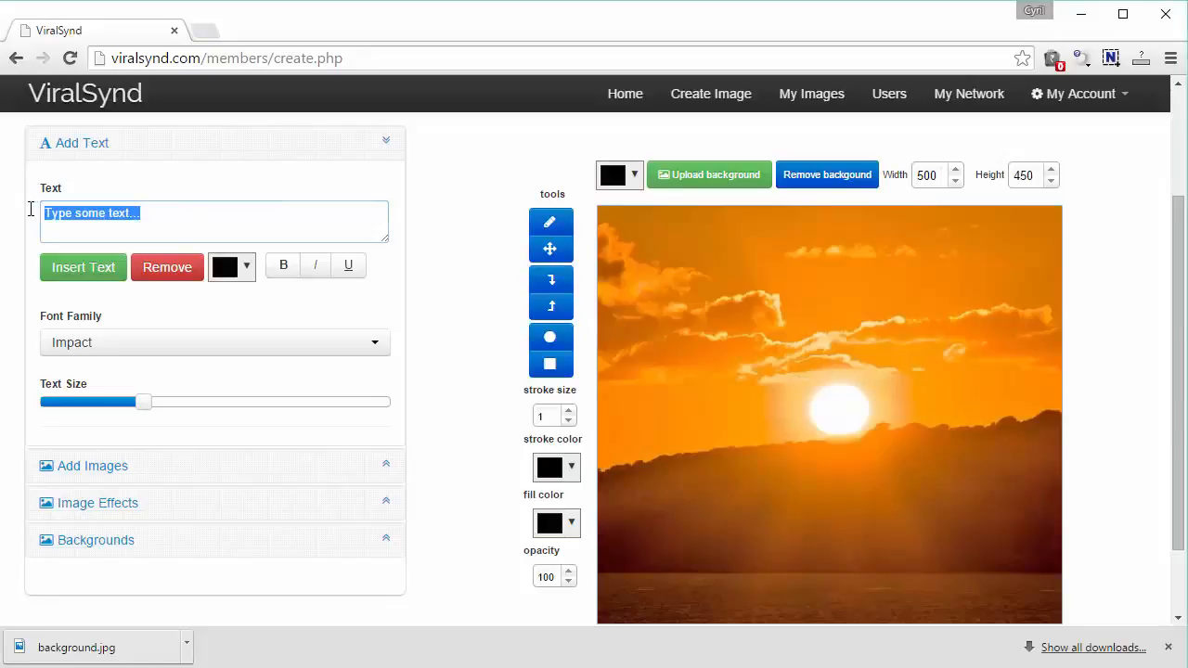
type("Get up and own this day like it wi")
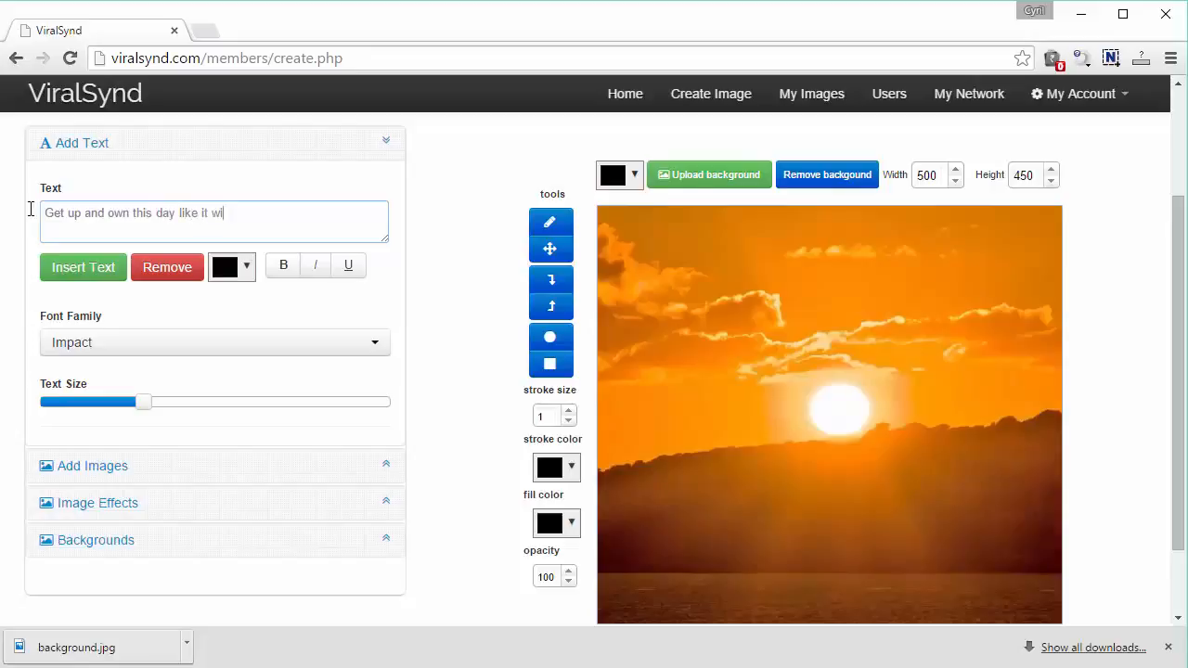
type("ll decide your des")
key("BackSpace")
type("est")
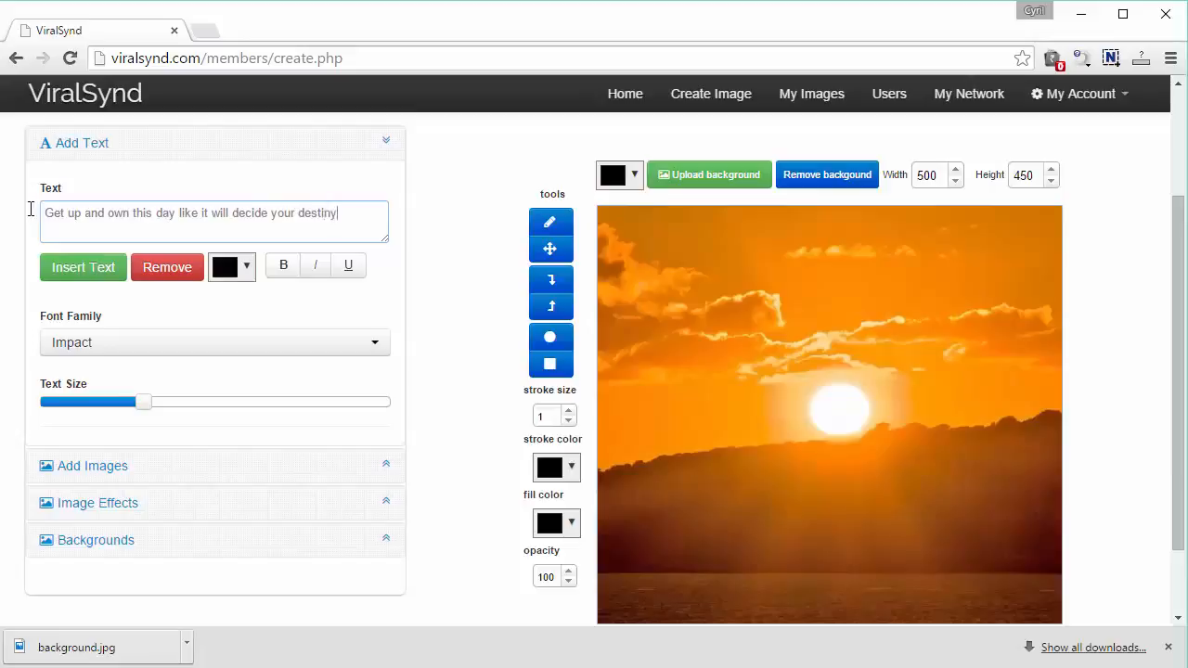
left_click_drag(176, 217, 180, 215)
key("Return")
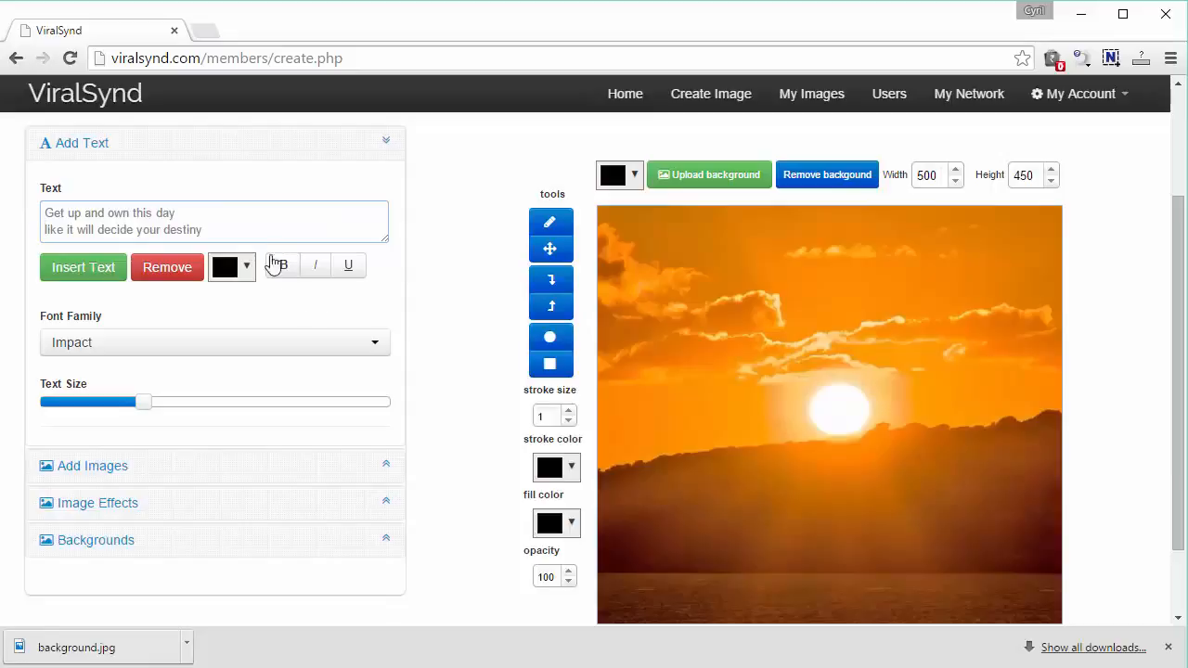
Set the caption's text colour to red and its style to bold without italic
left_click(226, 271)
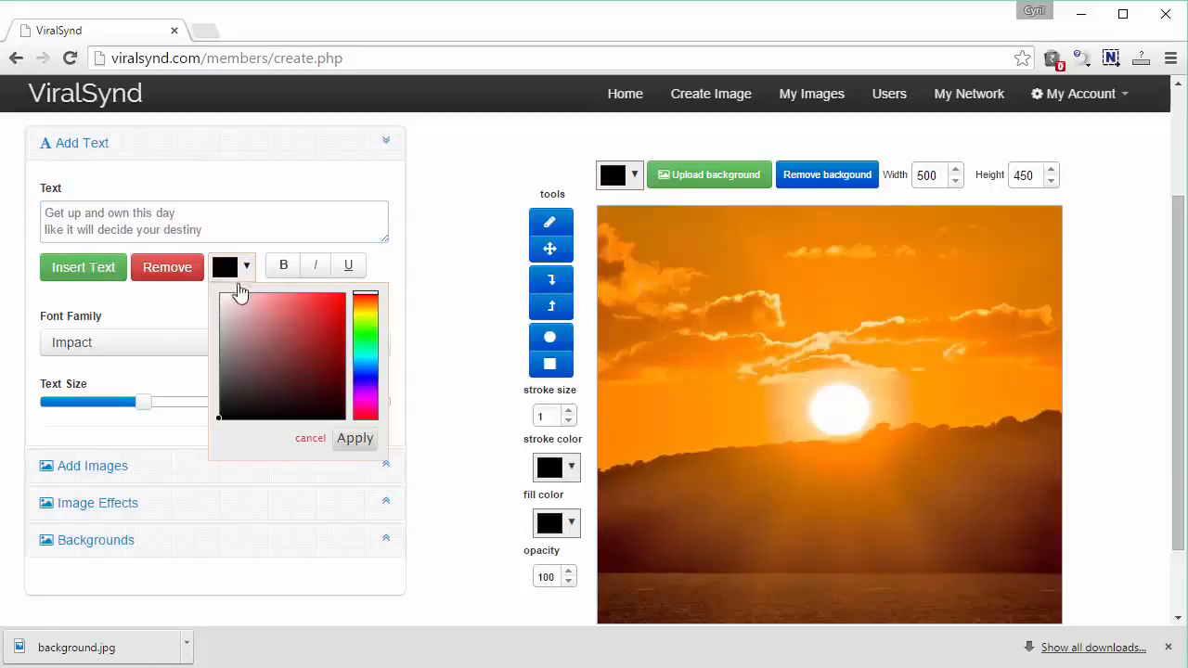
left_click(312, 321)
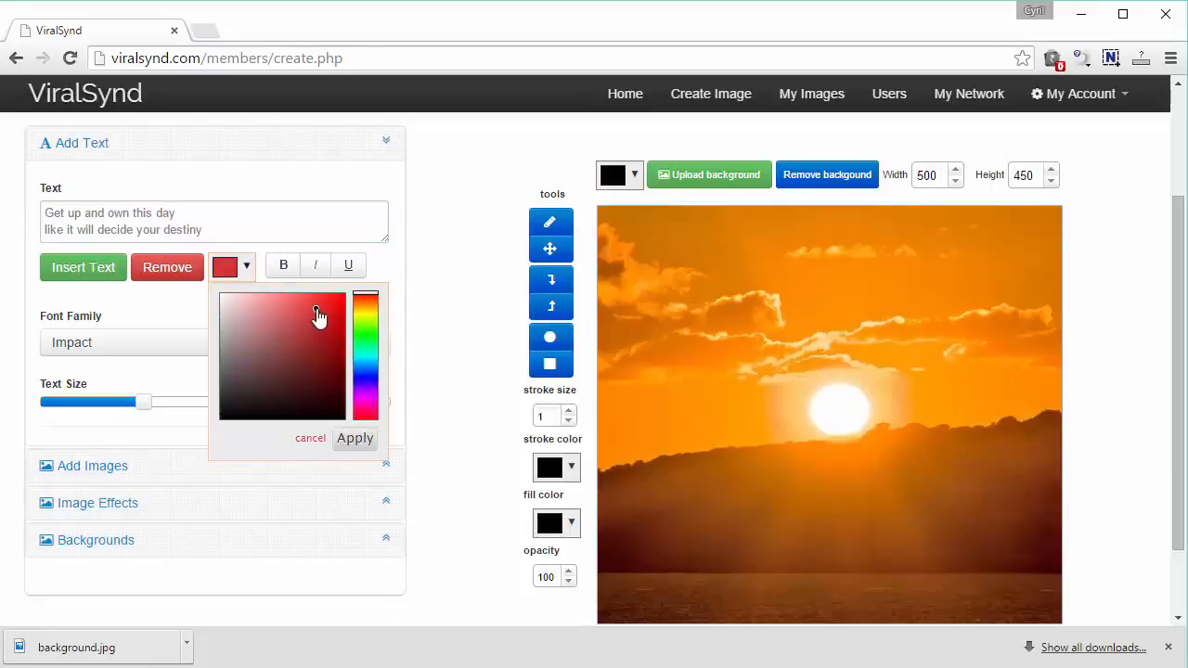
left_click(355, 438)
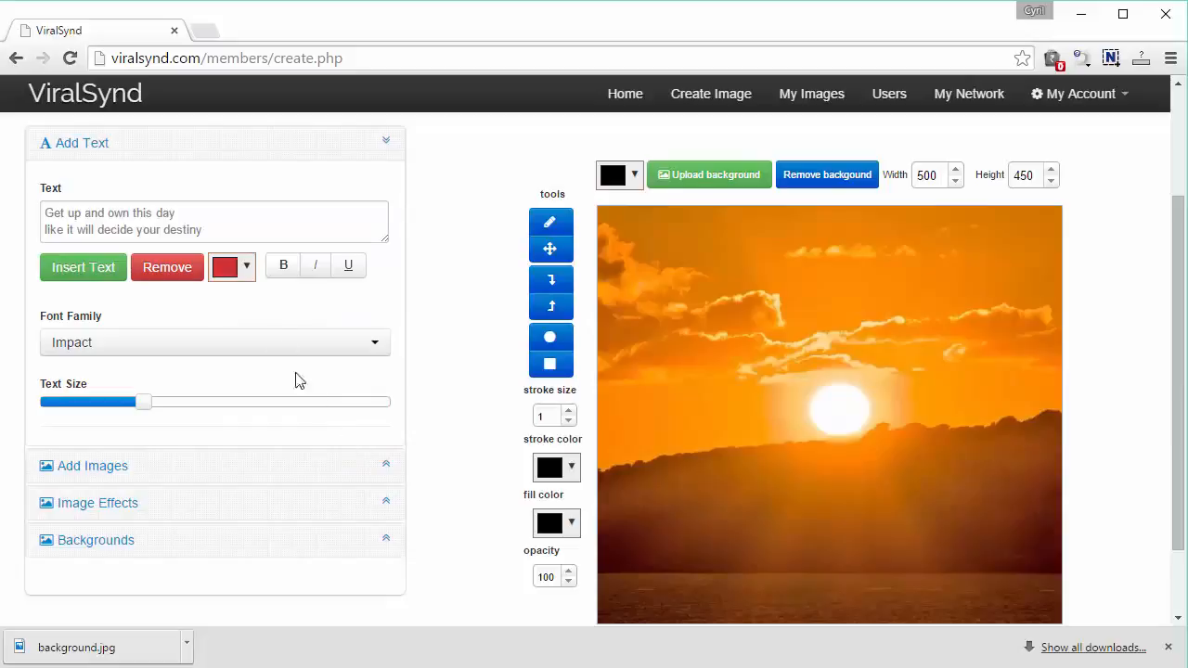
left_click(283, 277)
left_click(314, 280)
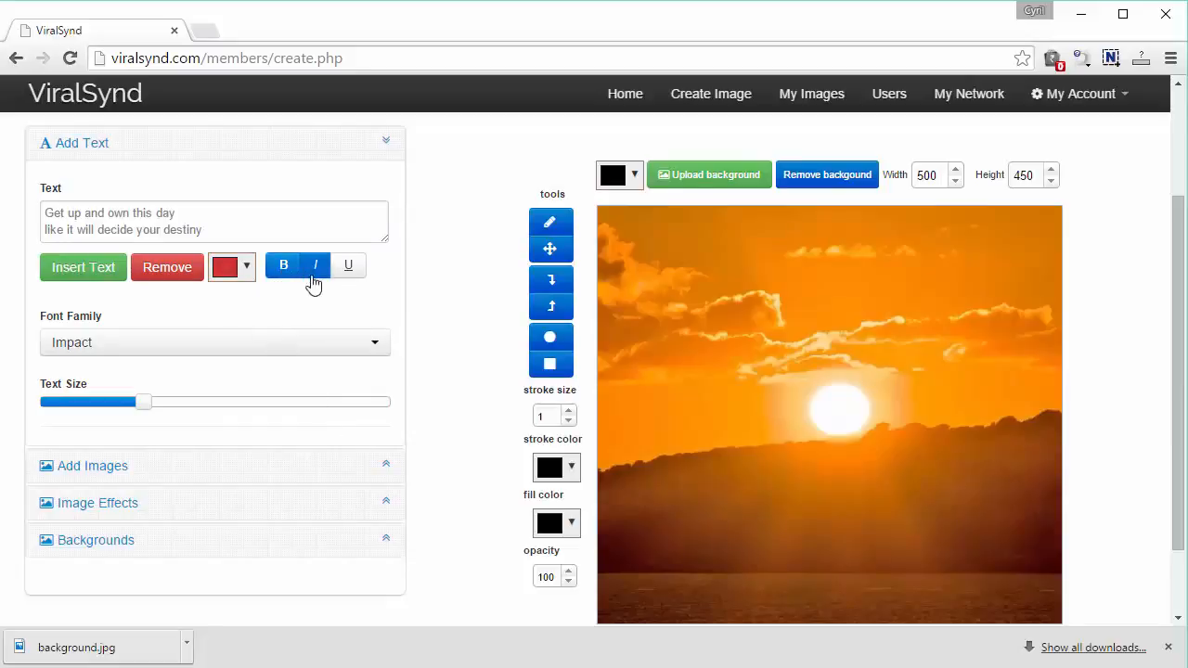
left_click(315, 280)
Set the caption's font family to Verdana and reduce the text size slightly
left_click(183, 351)
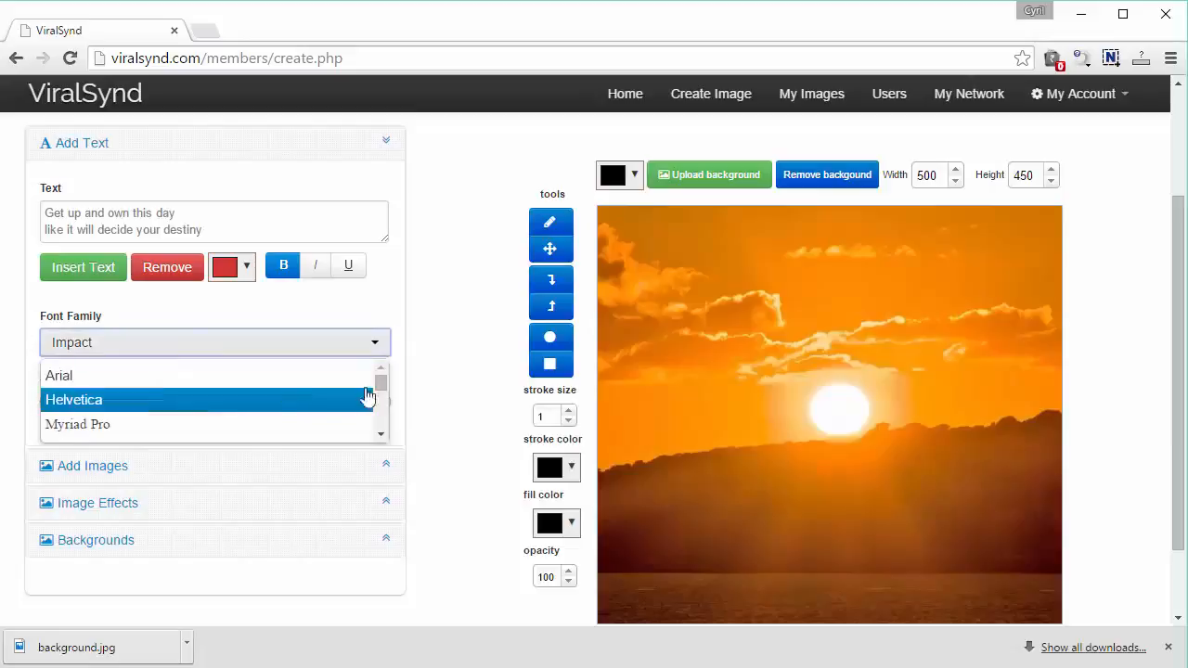
left_click_drag(381, 381, 380, 395)
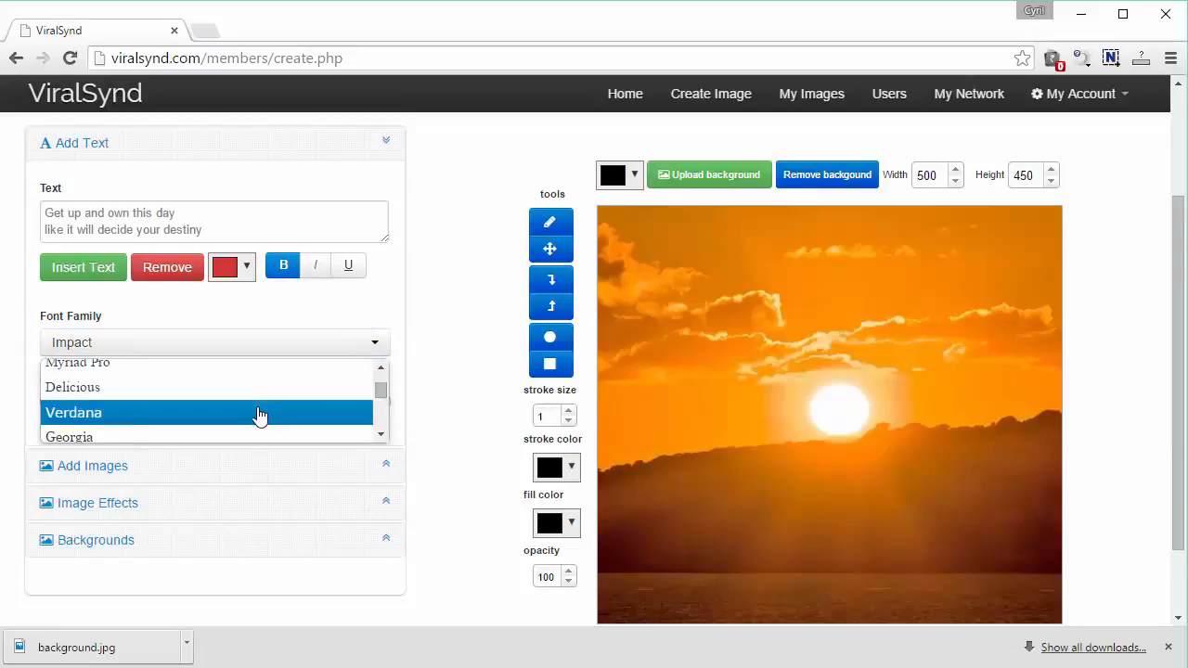
left_click(260, 416)
mouse_move(146, 403)
left_mouse_down()
mouse_move(123, 407)
mouse_move(138, 412)
left_mouse_up()
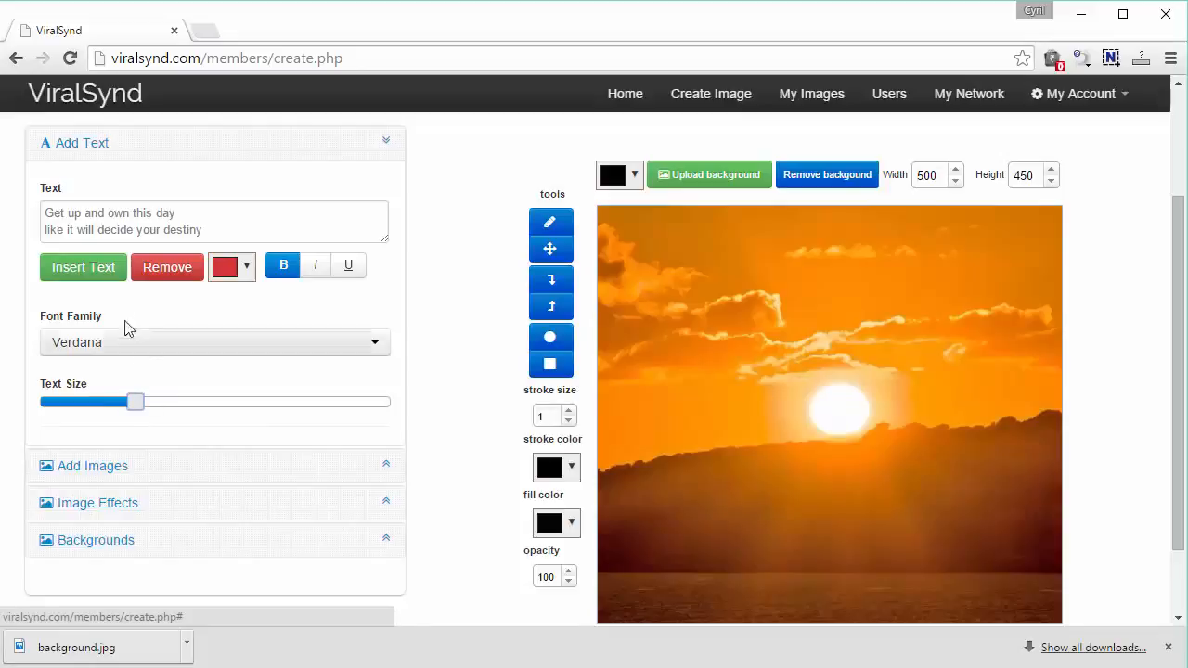
Insert the caption on the image, shrunk to fit the canvas width and placed along the image's upper edge
left_click(110, 269)
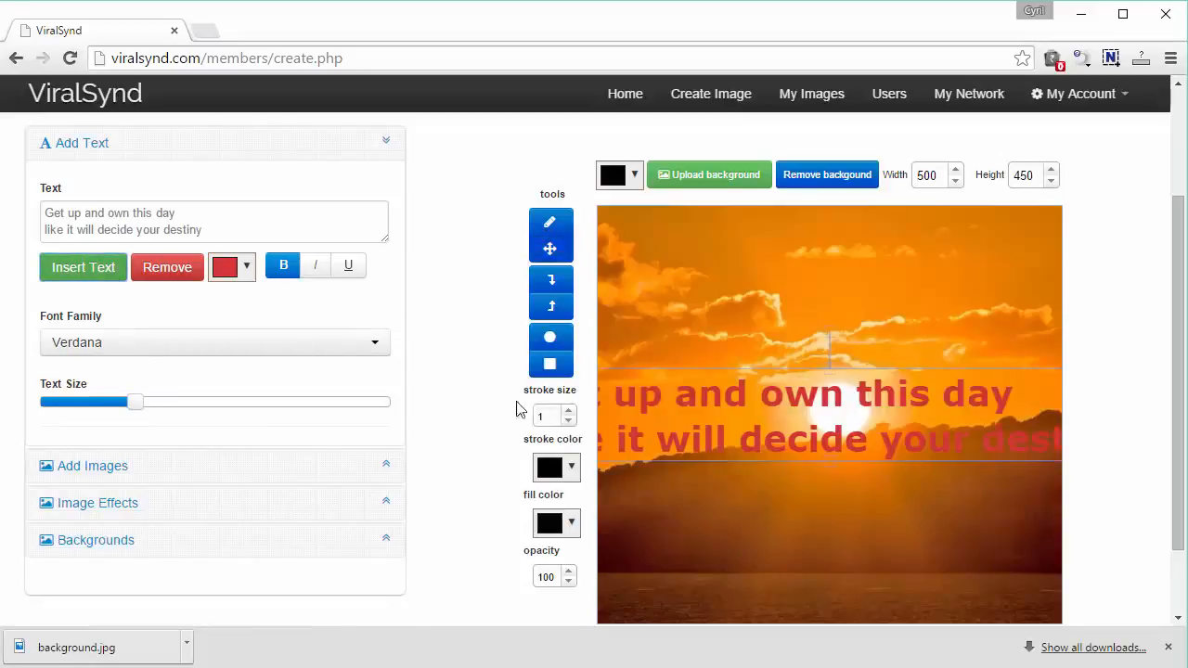
left_click_drag(136, 406, 82, 416)
left_click_drag(697, 418, 767, 273)
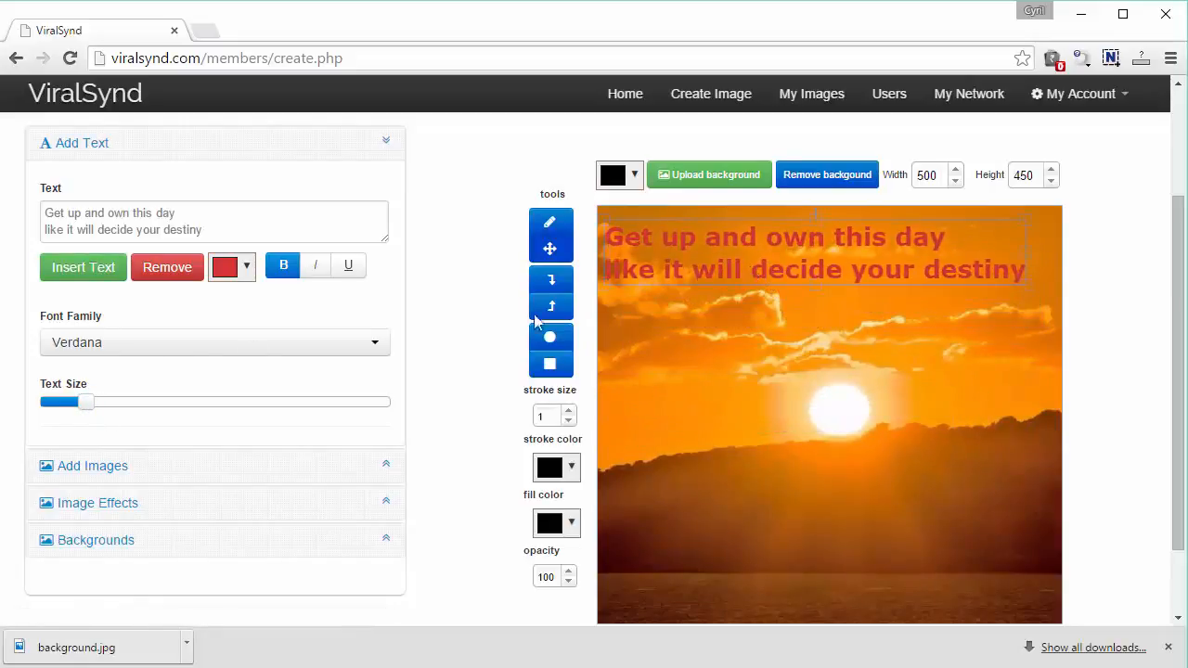
Recolour the inserted caption blue
left_click(246, 268)
left_click_drag(248, 316, 313, 346)
mouse_move(362, 379)
left_mouse_down()
mouse_move(363, 393)
mouse_move(371, 312)
mouse_move(367, 380)
left_mouse_up()
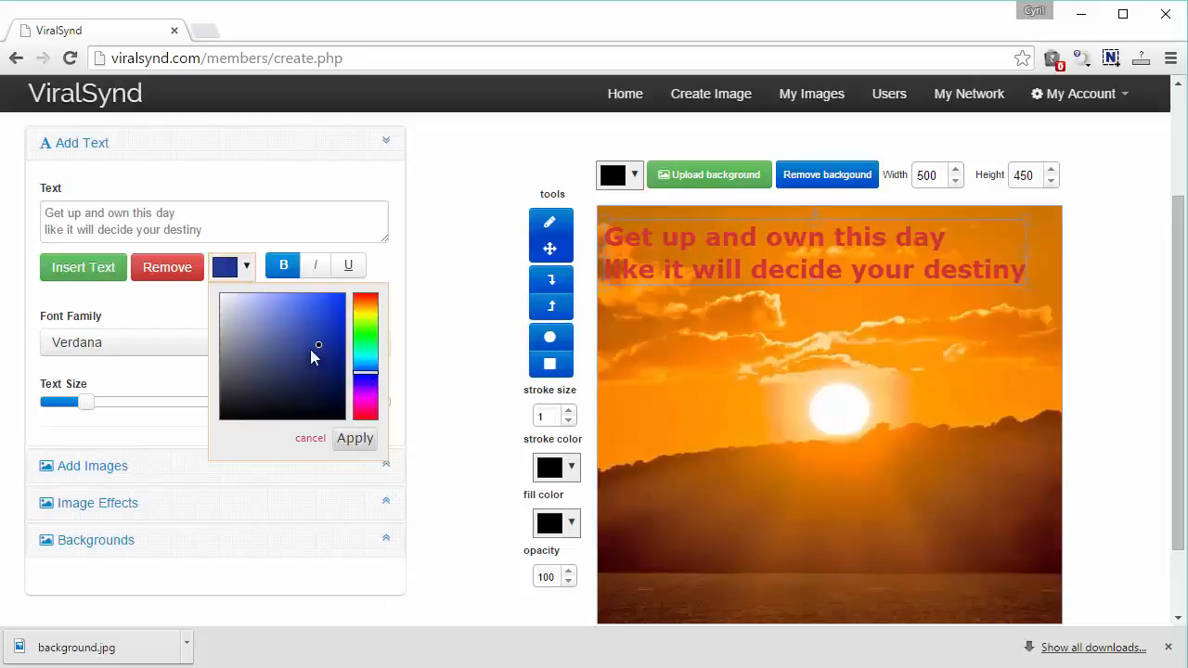
left_click(325, 315)
left_click(355, 439)
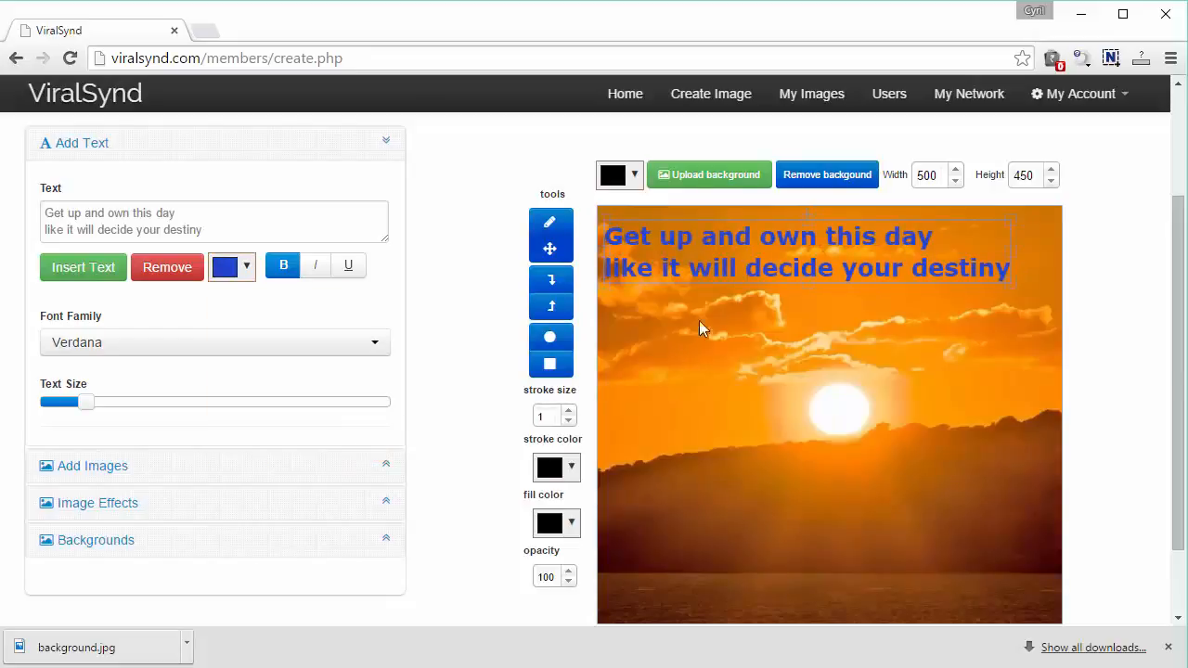
Recolour the caption near-white and move it over the dark hills in the lower part of the image
left_click(249, 269)
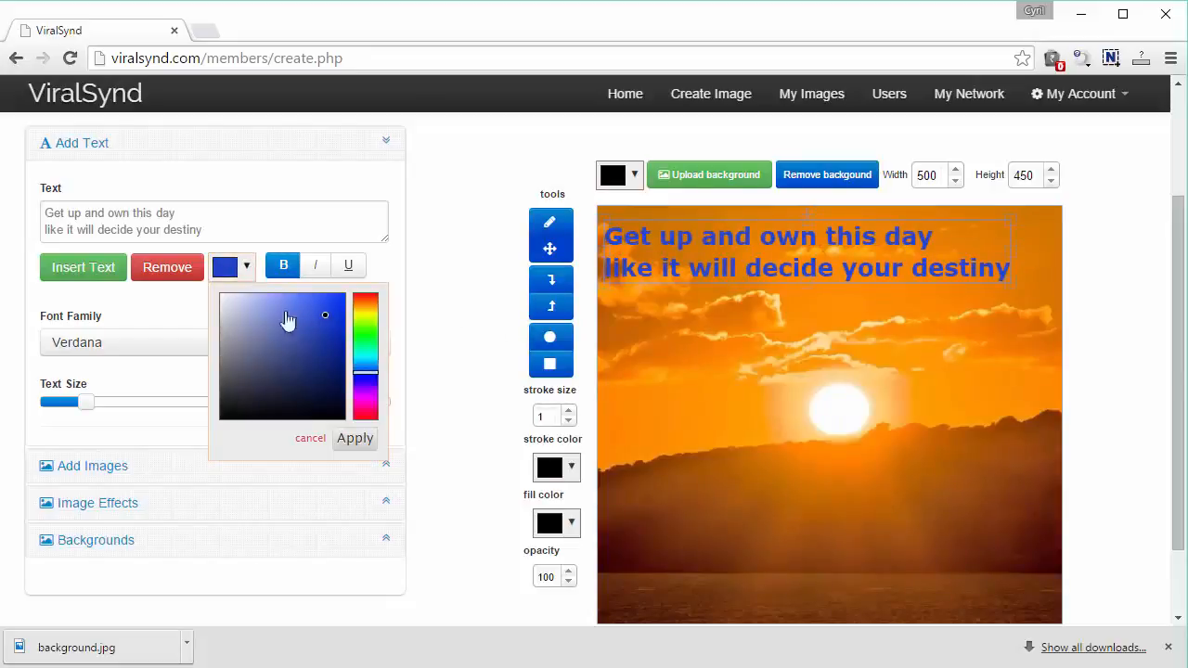
left_click(224, 299)
left_click(354, 438)
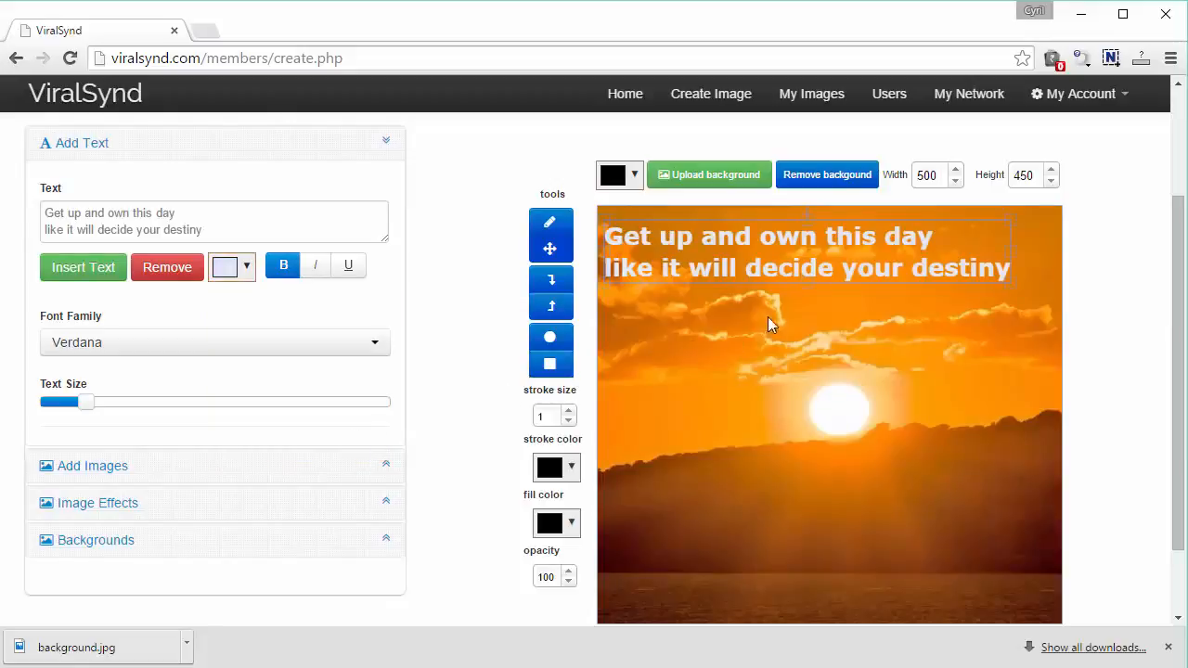
left_click_drag(785, 272, 809, 562)
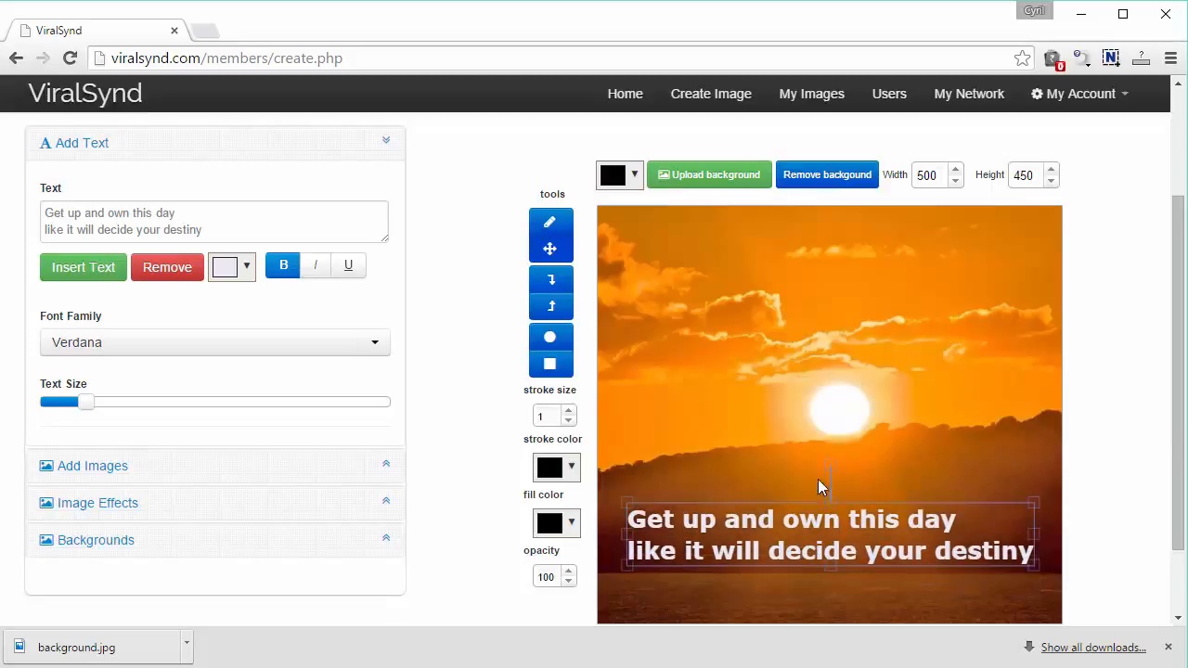
Enlarge the caption slightly, keep it level after a trial tilt, and place it near the image's lower edge
mouse_move(830, 462)
left_mouse_down()
mouse_move(811, 466)
mouse_move(841, 466)
left_mouse_up()
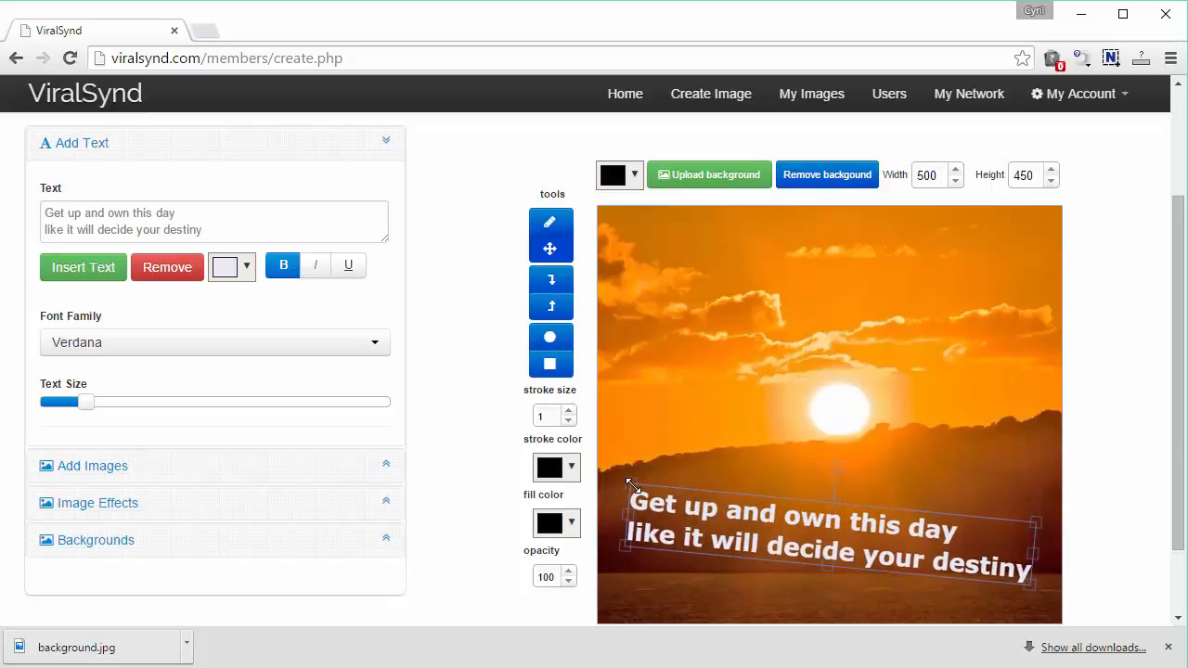
mouse_move(629, 481)
left_mouse_down()
mouse_move(618, 465)
mouse_move(634, 483)
mouse_move(617, 484)
left_mouse_up()
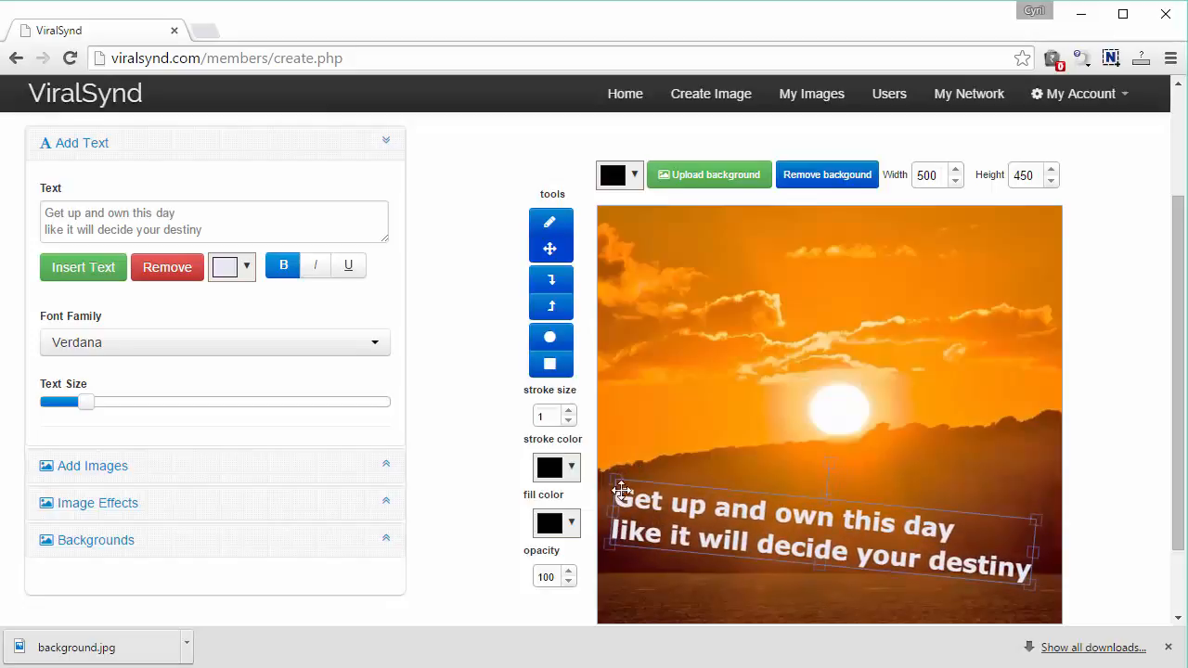
left_click_drag(827, 461, 821, 461)
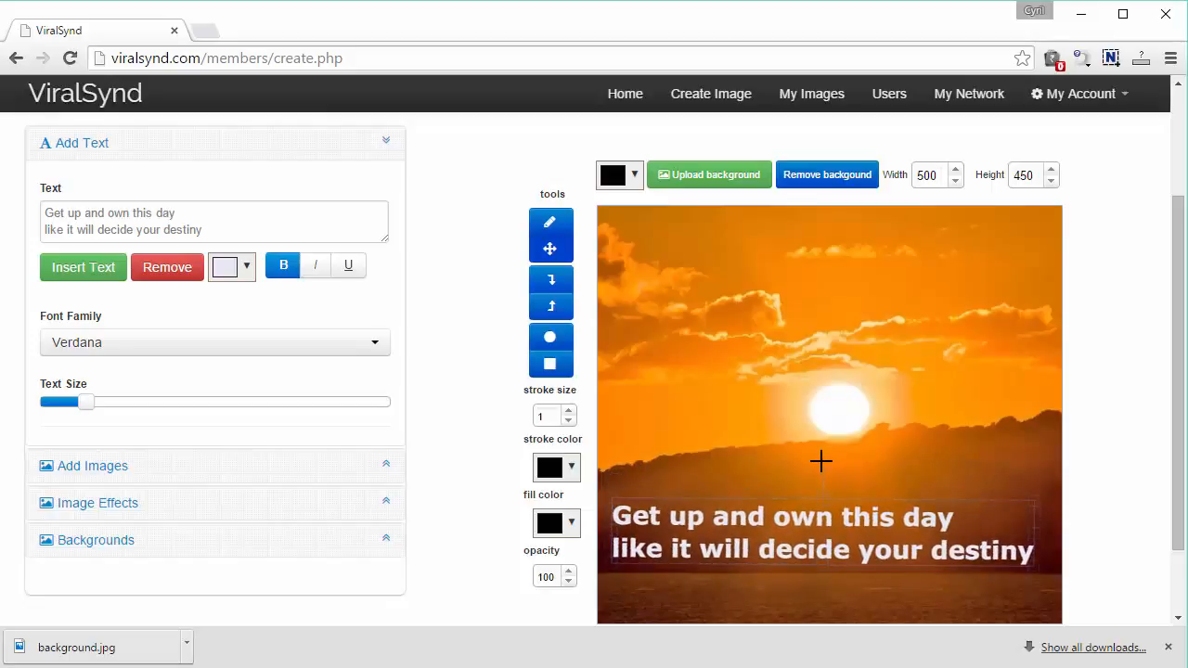
left_click_drag(803, 544, 809, 587)
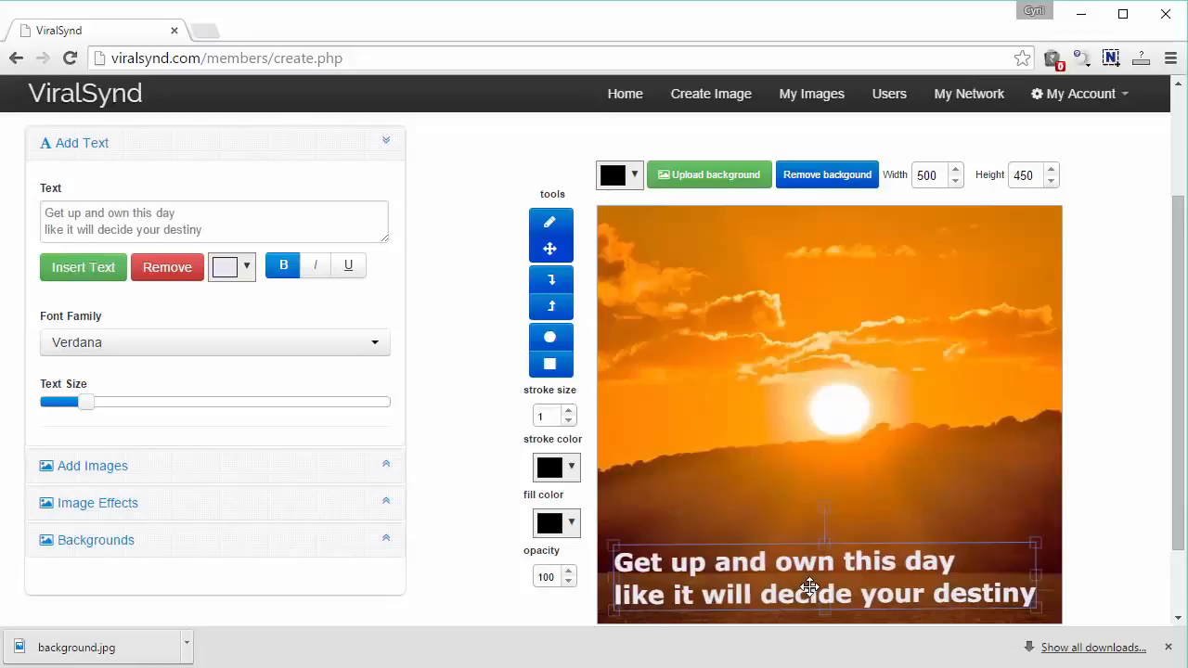
left_click(768, 511)
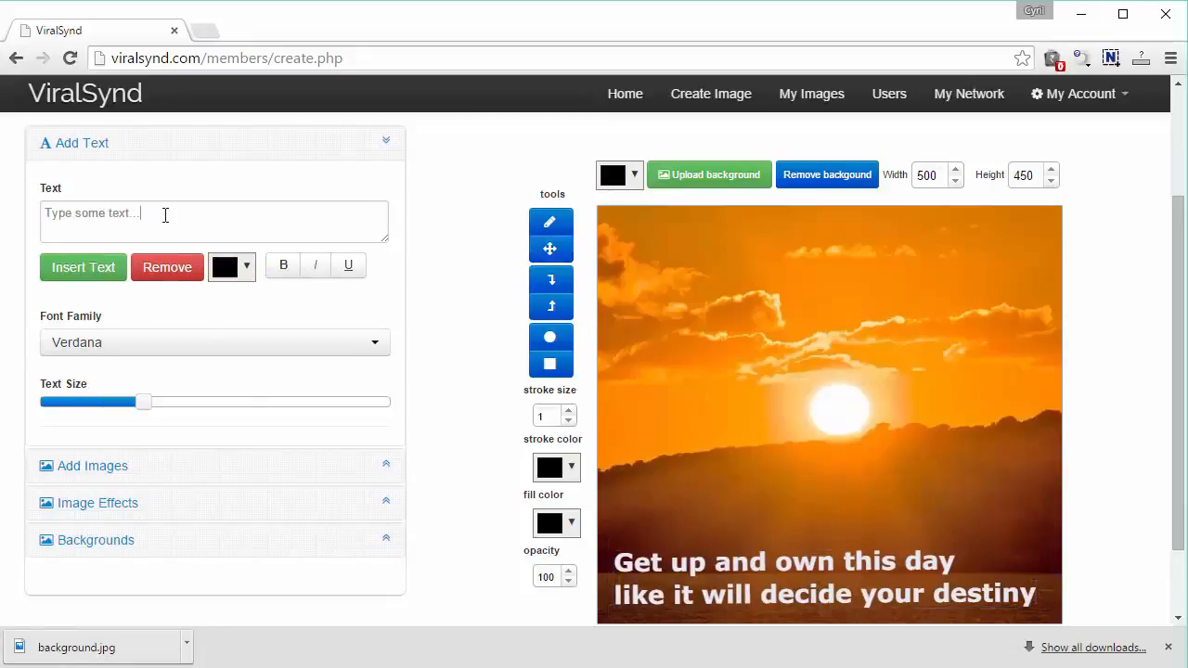
left_click_drag(165, 214, 31, 198)
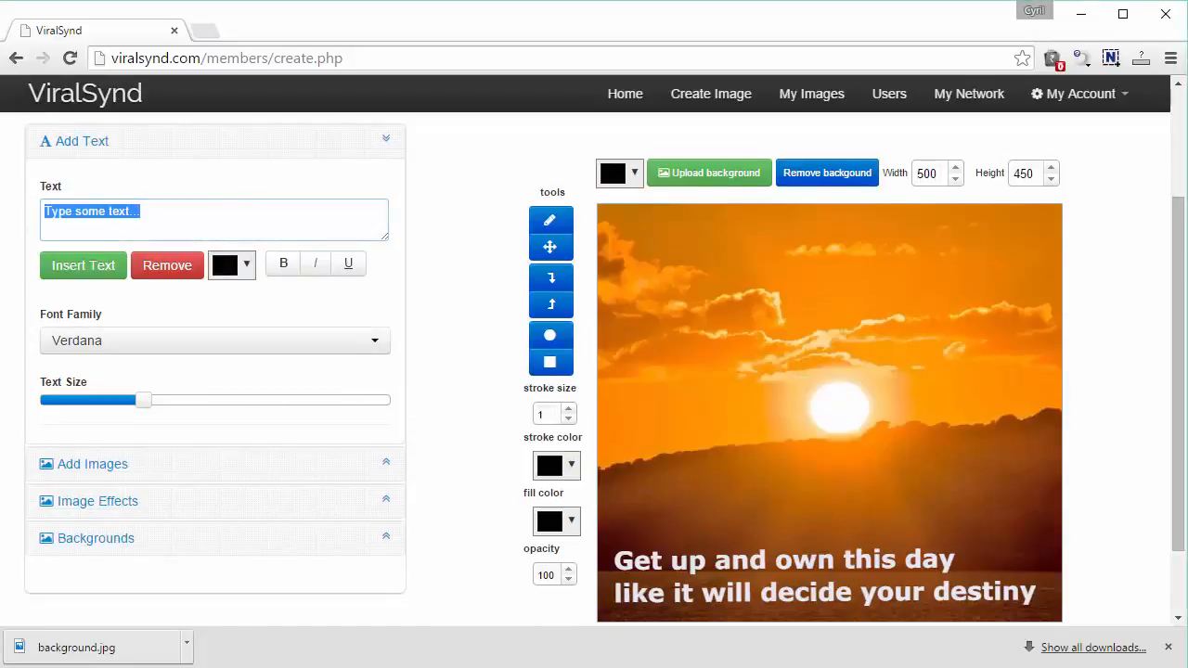
type("m")
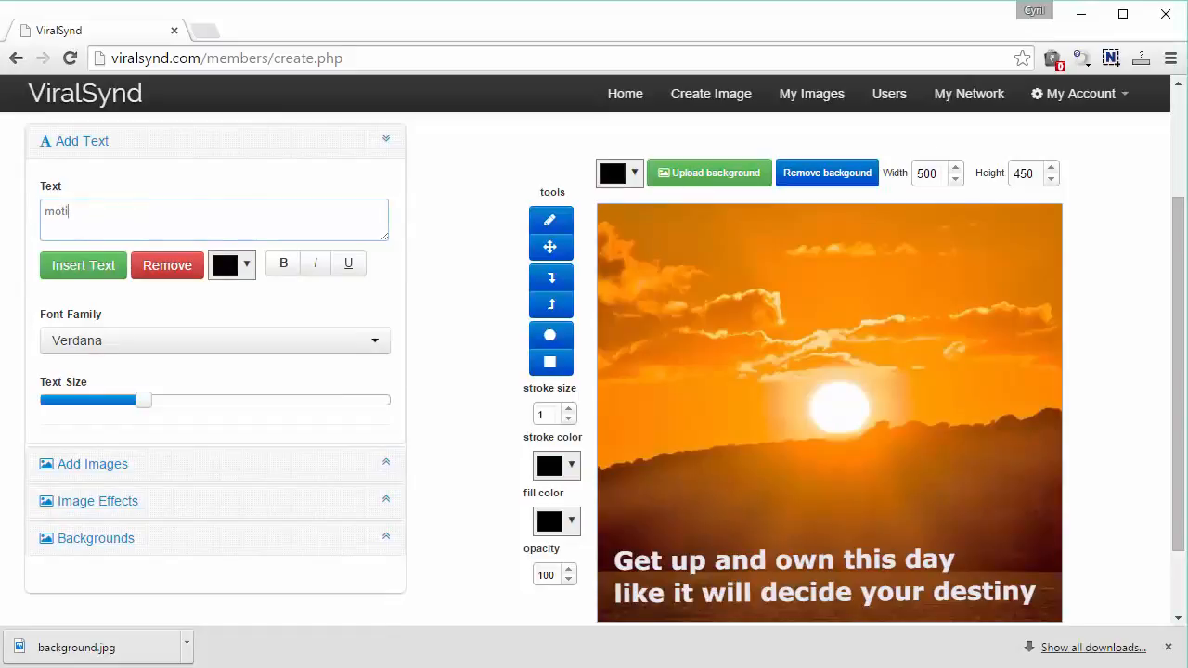
type("ot")
key("ctrl+a")
type("www.motivateme.")
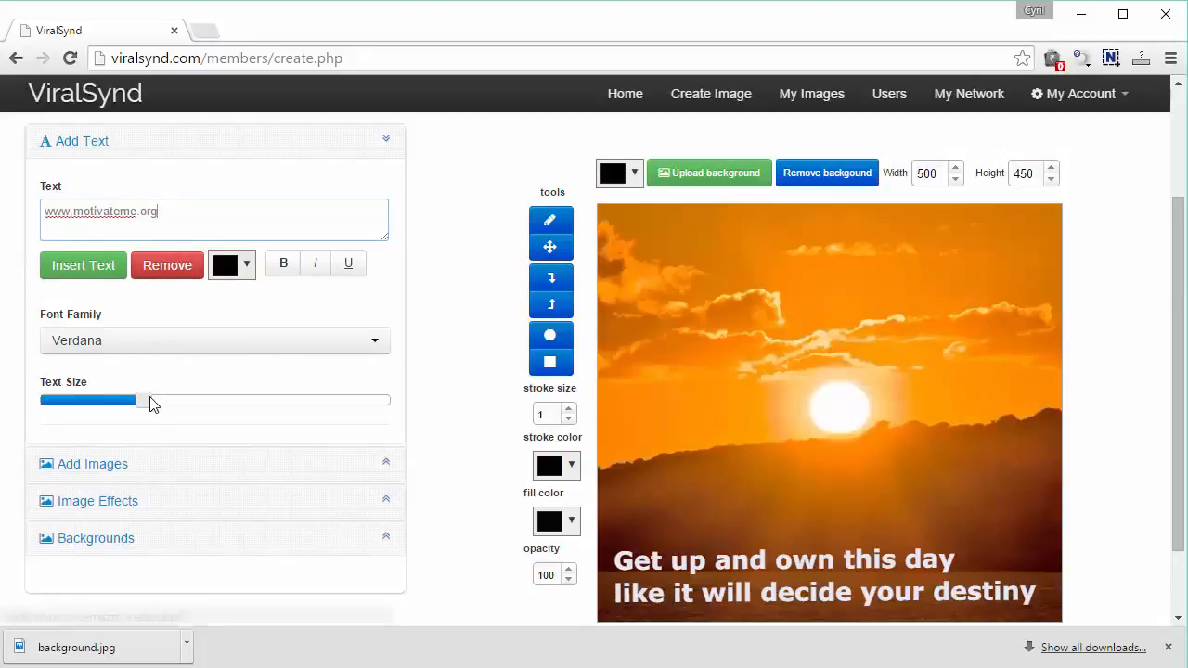
left_click_drag(146, 401, 63, 411)
left_click(91, 275)
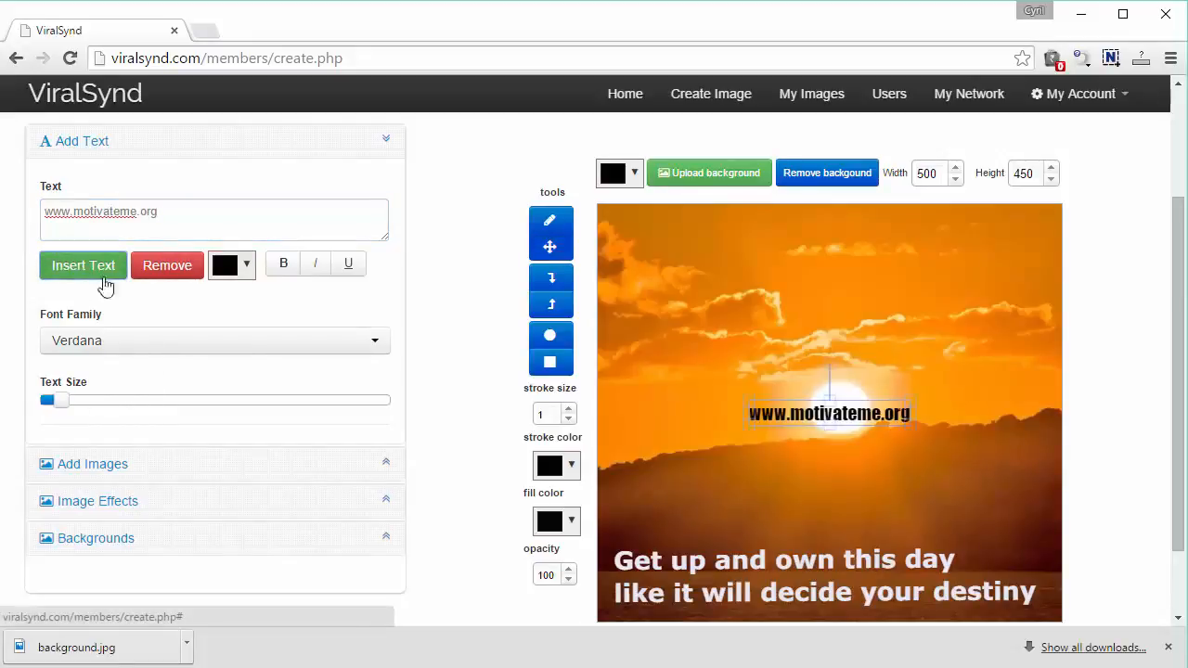
Fit the website address into the image's upper-right corner, set in Arial and scaled slightly narrower
left_click_drag(852, 438, 994, 224)
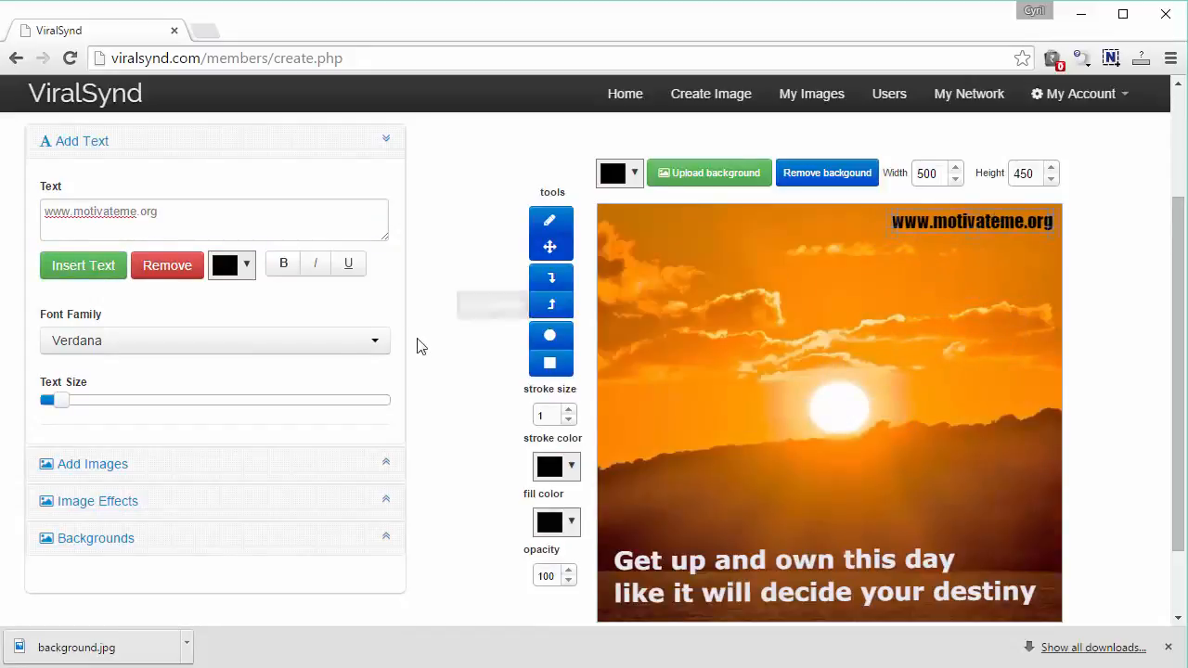
left_click(376, 340)
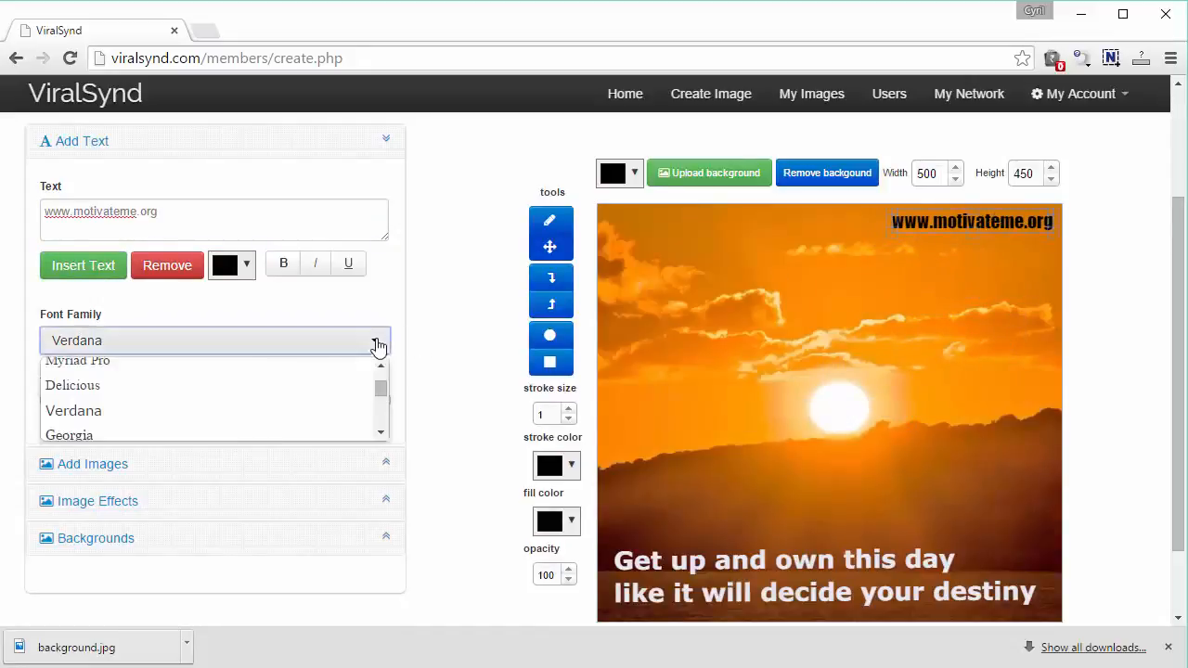
scroll(246, 397, "up", 1)
left_click(244, 374)
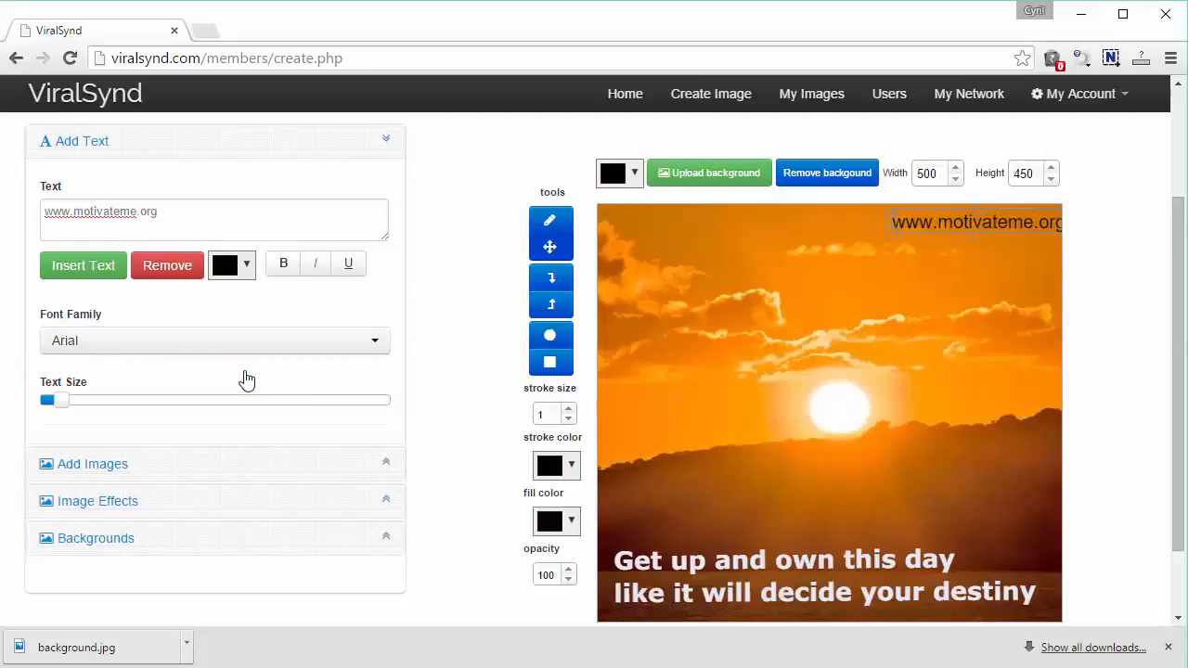
left_click_drag(997, 227, 1001, 222)
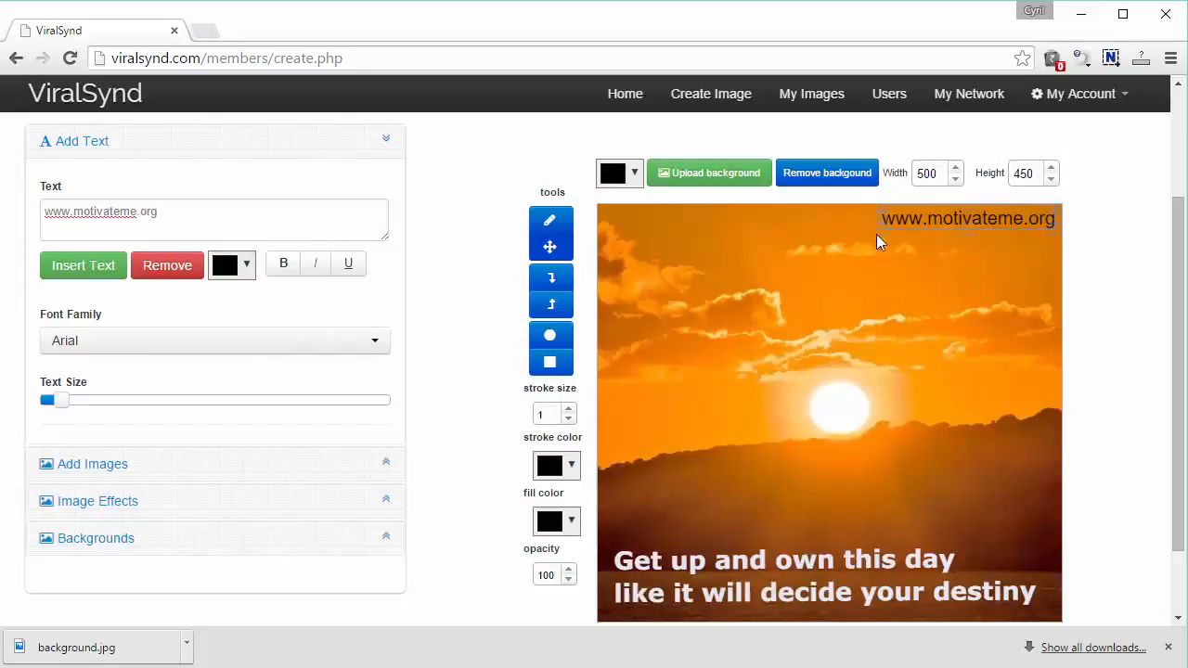
left_click_drag(875, 232, 905, 229)
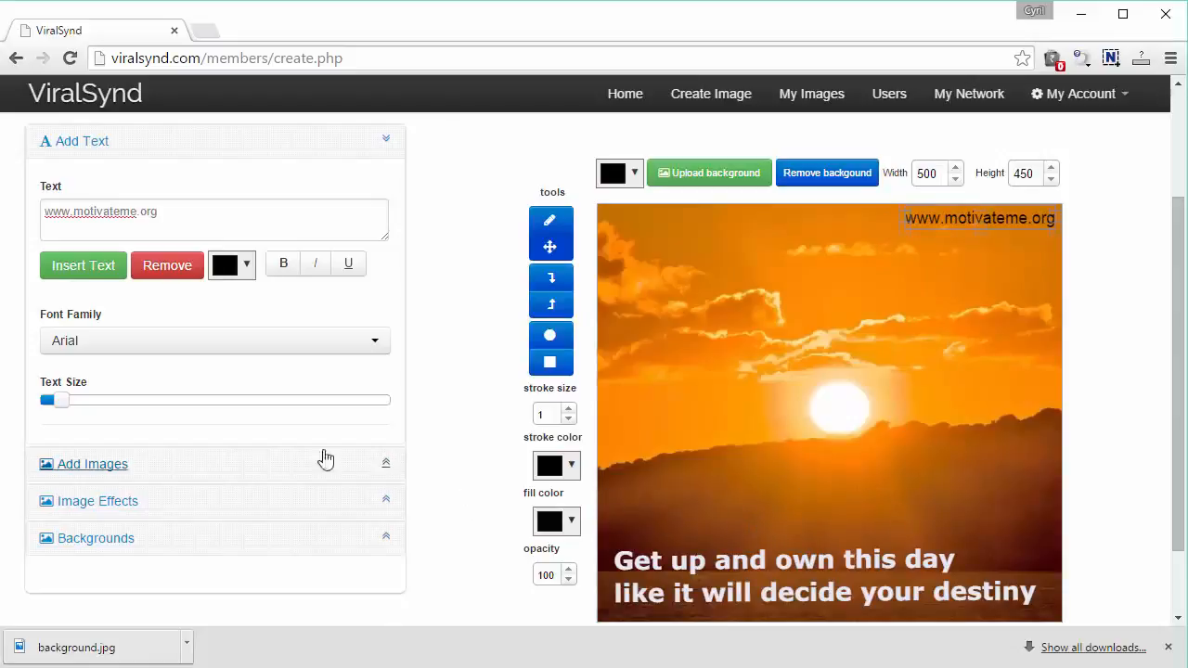
Browse the preset images available for adding to the picture
left_click(256, 467)
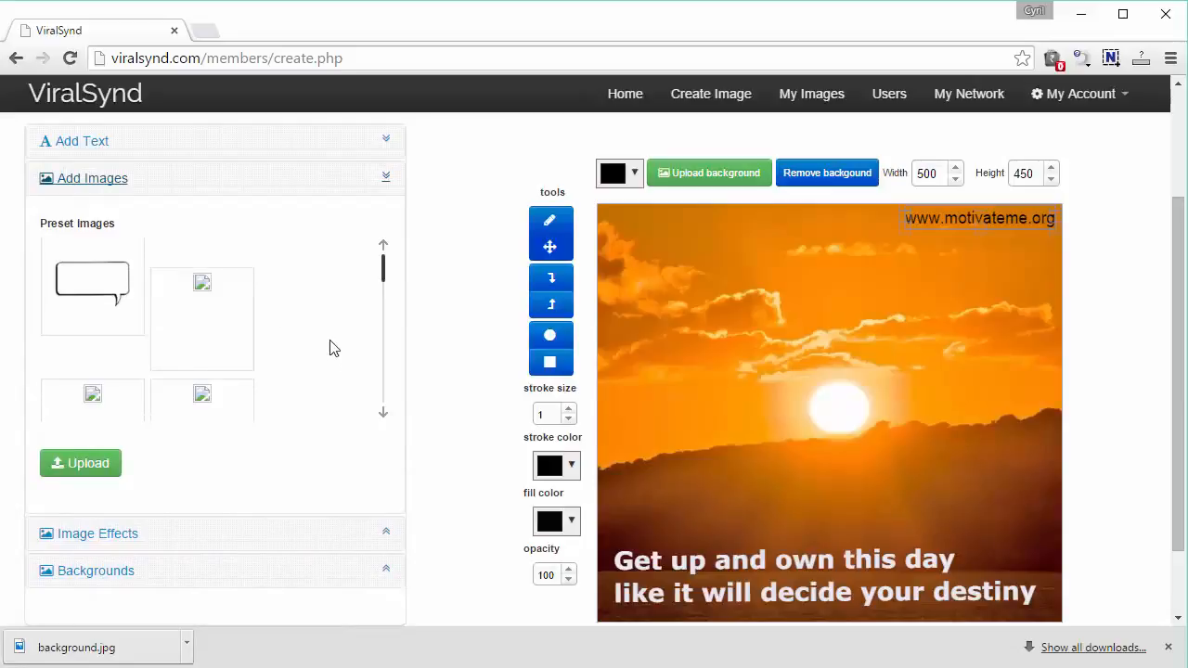
scroll(331, 347, "down", 2)
scroll(331, 347, "down", 5)
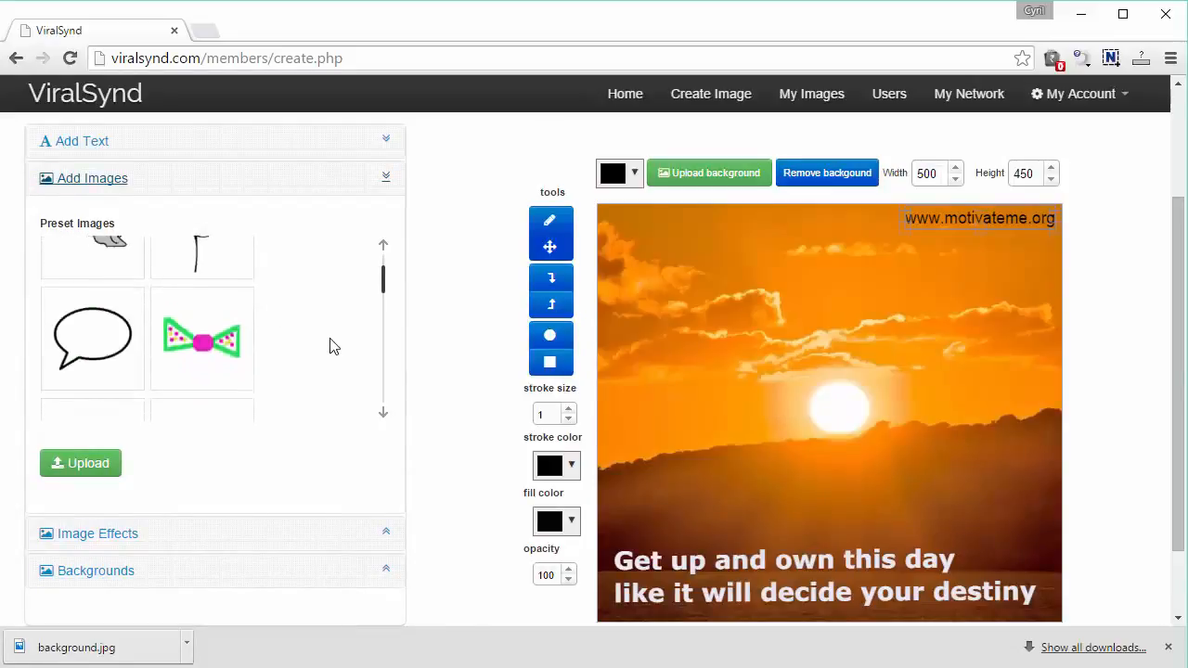
scroll(331, 347, "down", 3)
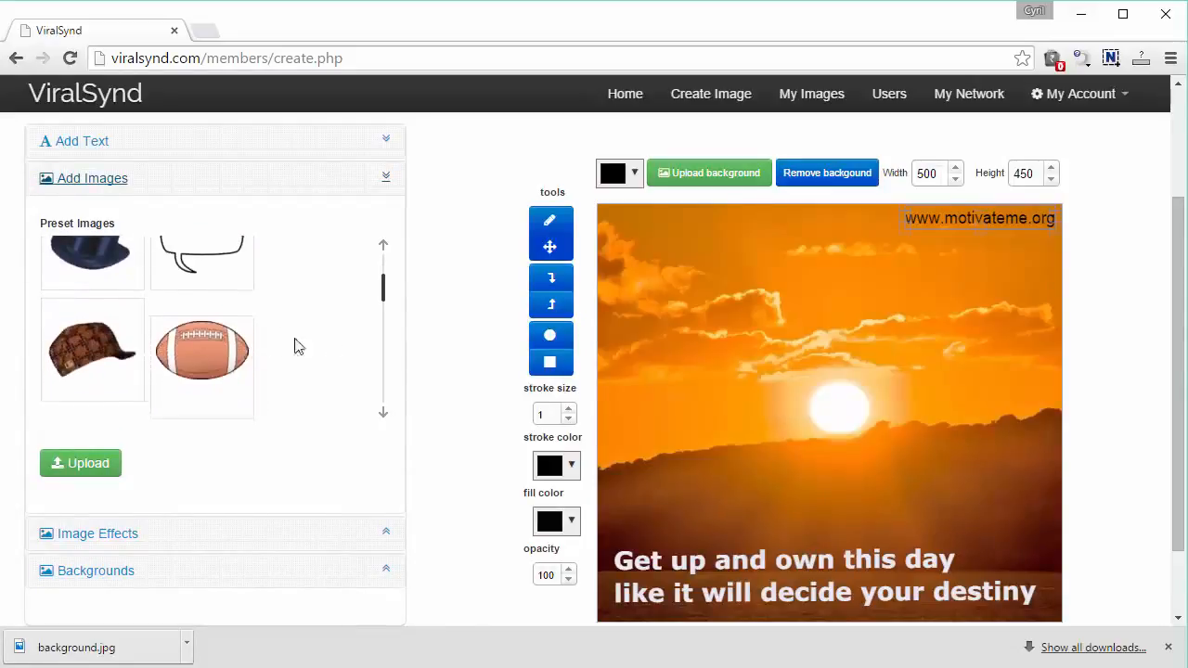
scroll(207, 383, "down", 3)
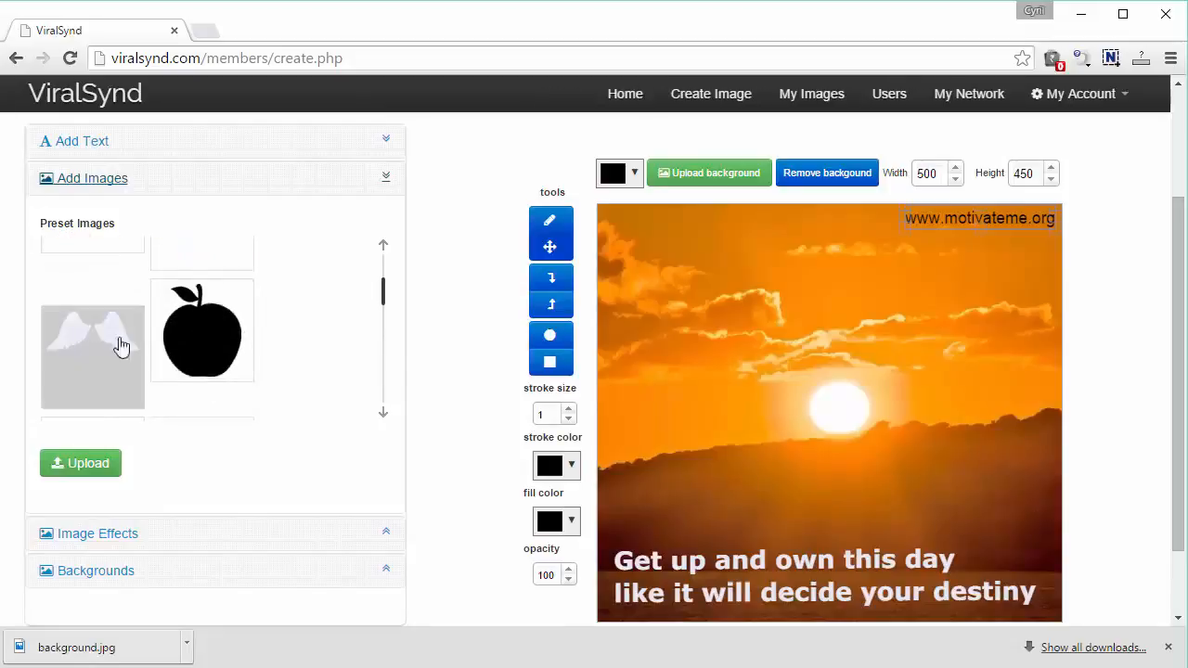
scroll(288, 385, "down", 4)
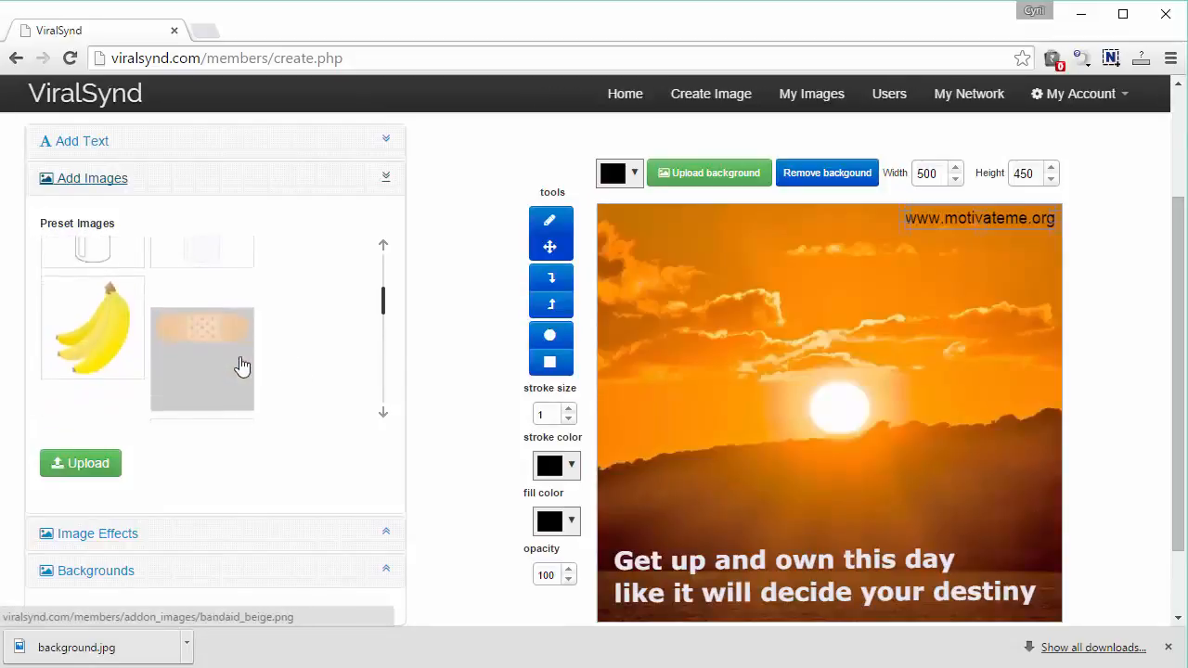
scroll(297, 321, "down", 4)
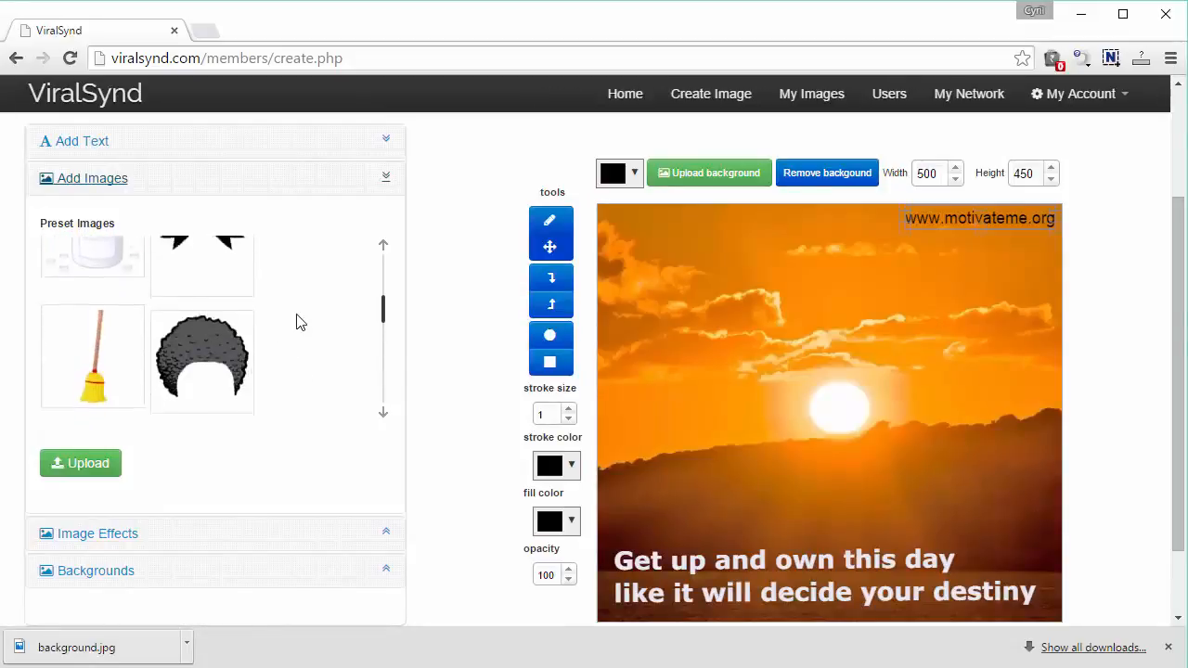
scroll(297, 321, "down", 4)
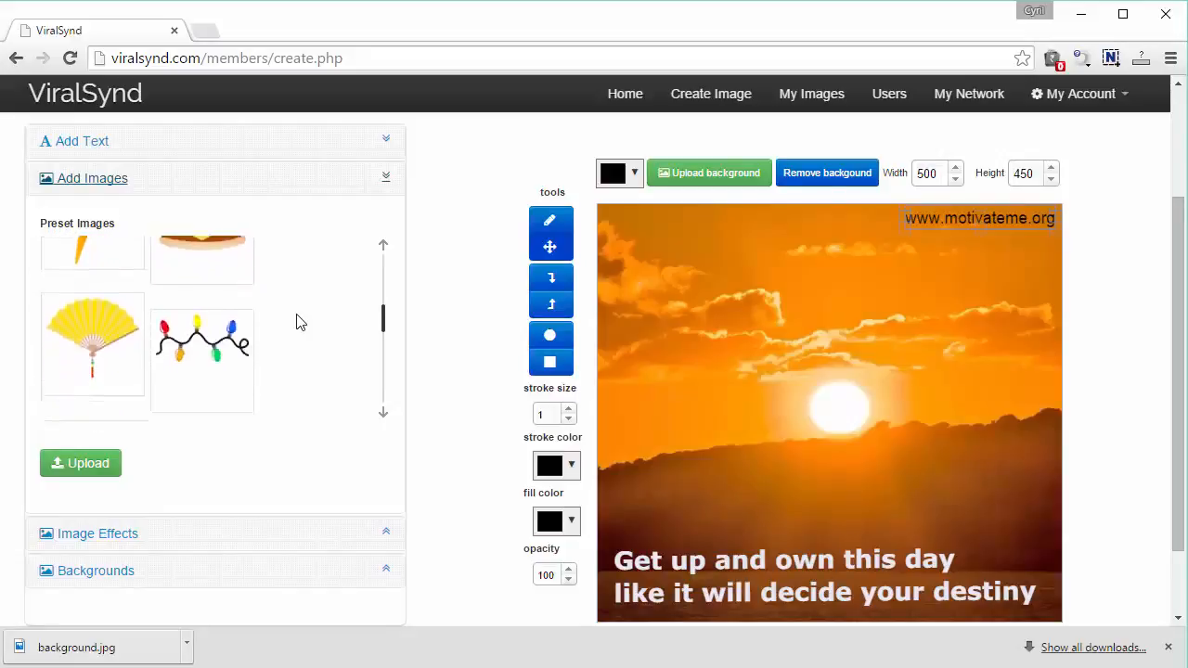
scroll(297, 321, "down", 4)
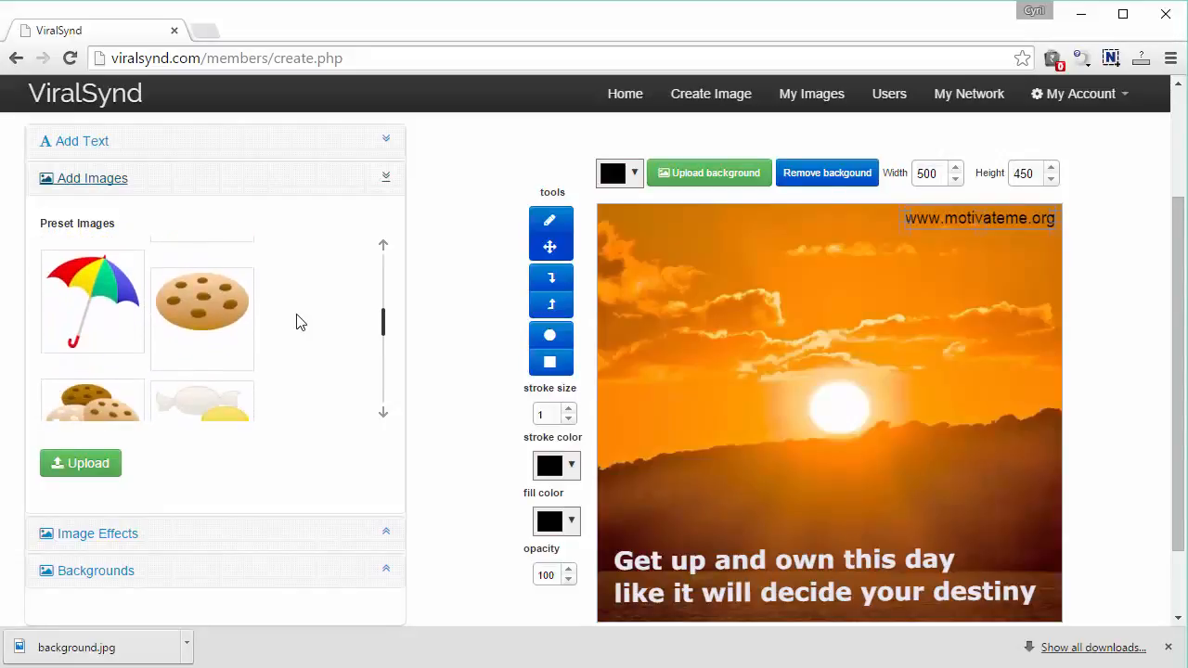
scroll(297, 322, "down", 1)
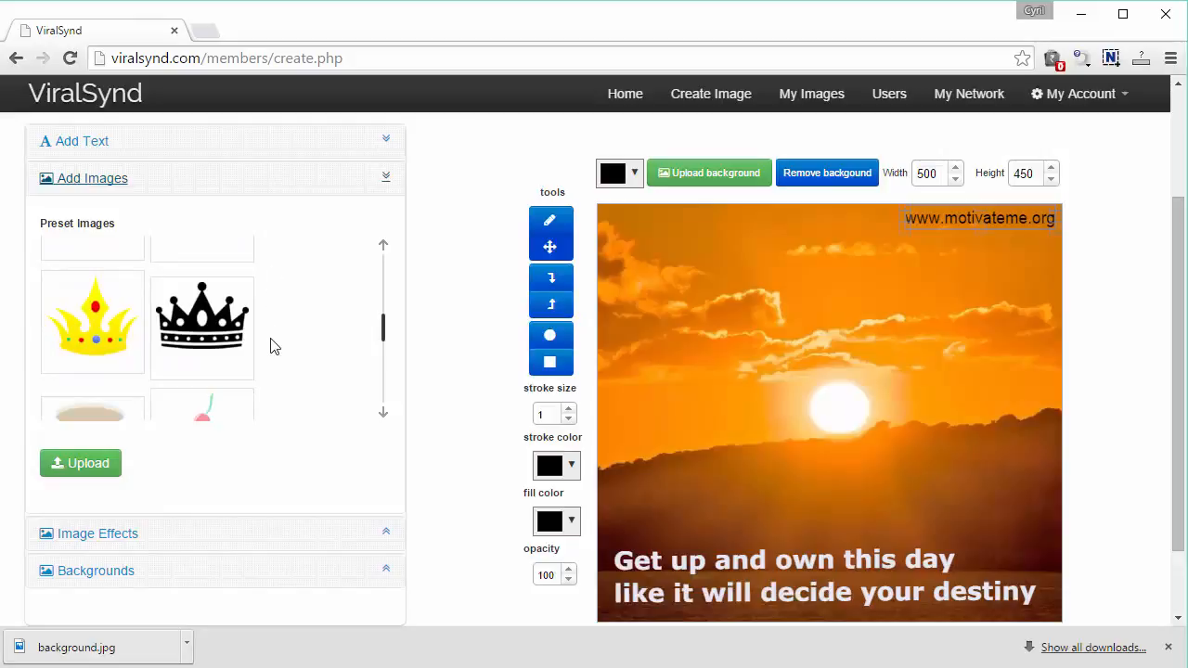
scroll(270, 346, "down", 4)
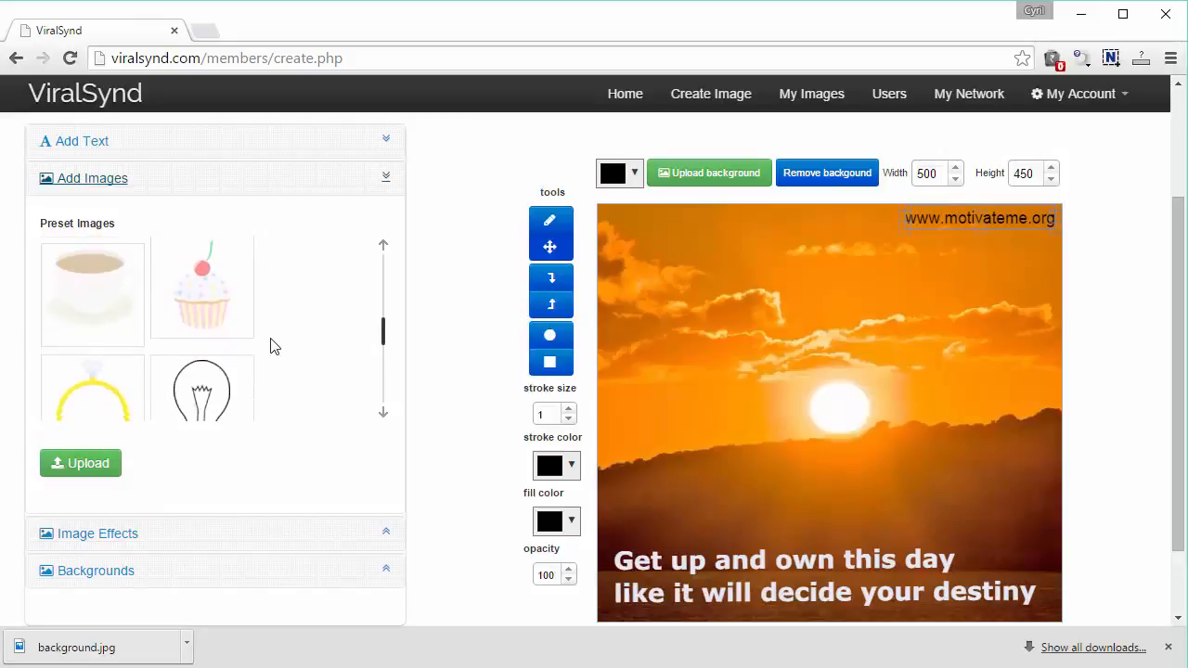
scroll(283, 363, "down", 4)
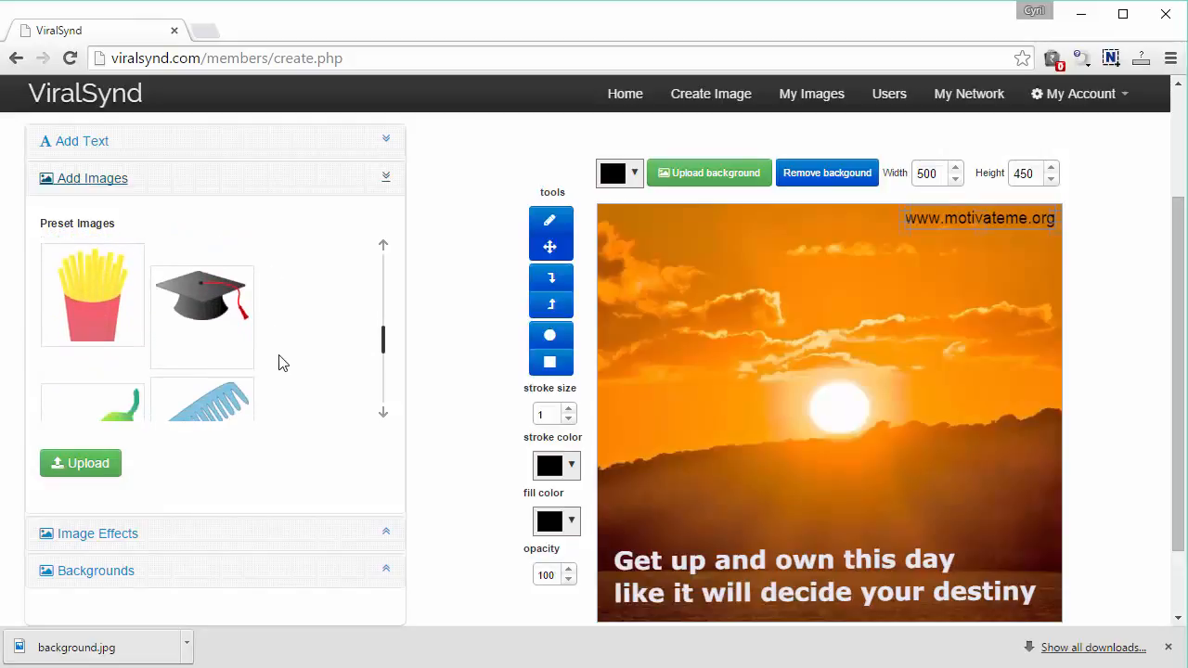
scroll(283, 362, "down", 1)
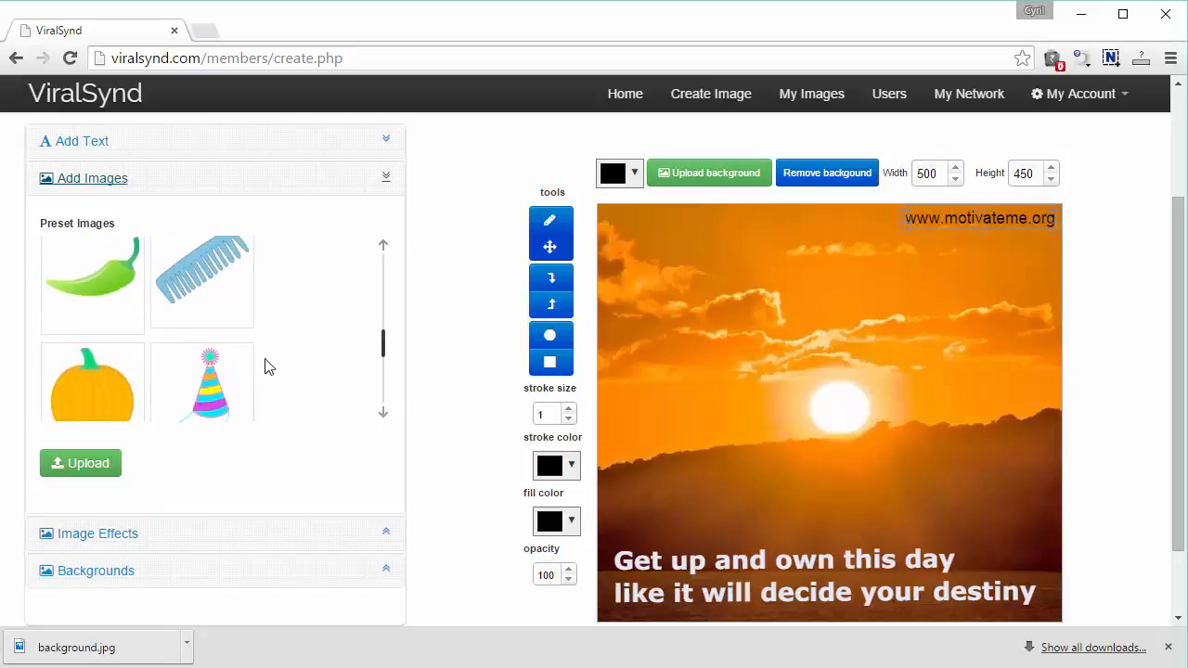
scroll(265, 366, "down", 3)
Add the brown hourglass preset image over the sky beside the sun and scale it down to about half size
left_click_drag(119, 331, 762, 416)
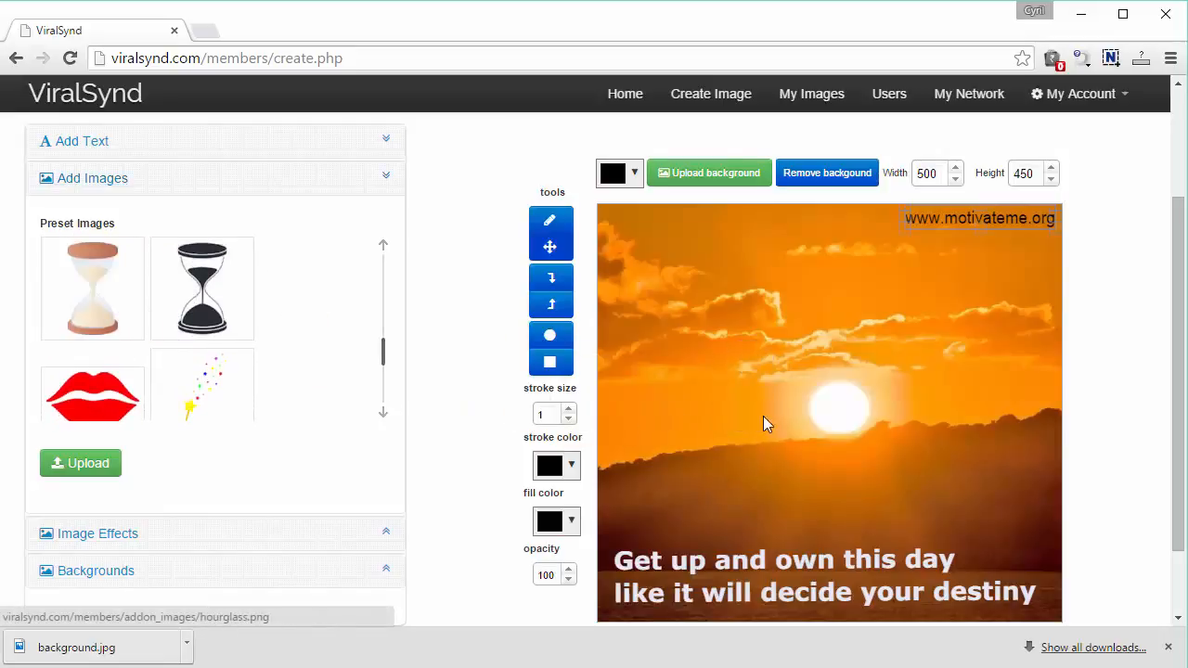
left_click(81, 463)
key("Escape")
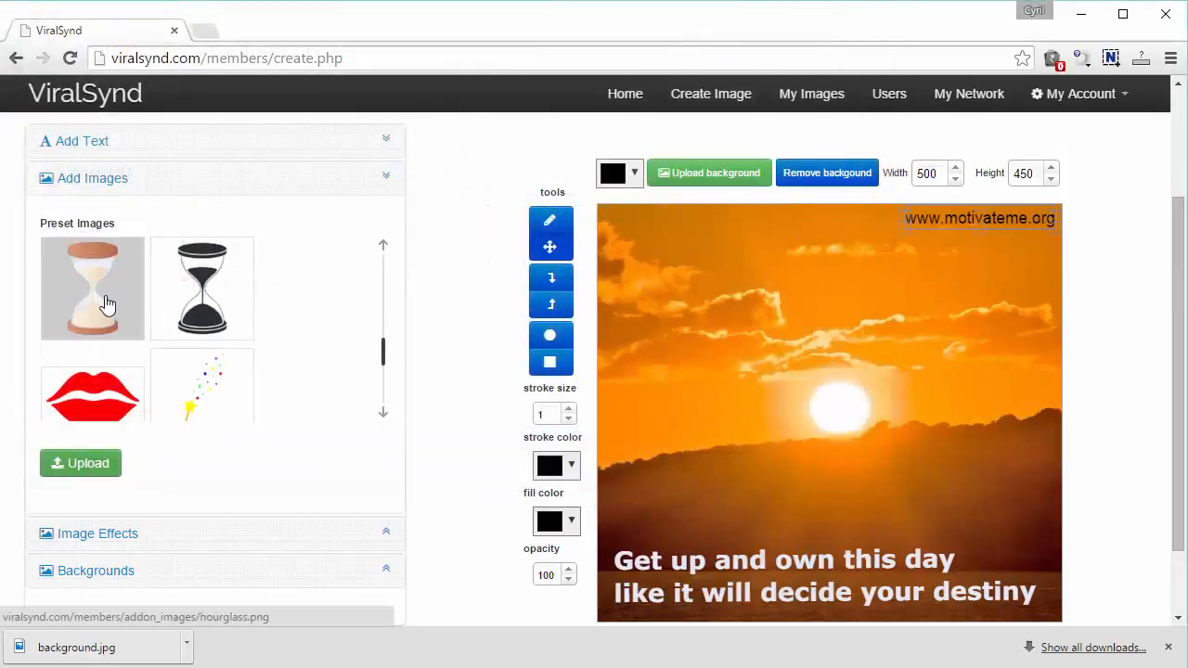
left_click_drag(98, 307, 721, 380)
left_click_drag(737, 456, 689, 344)
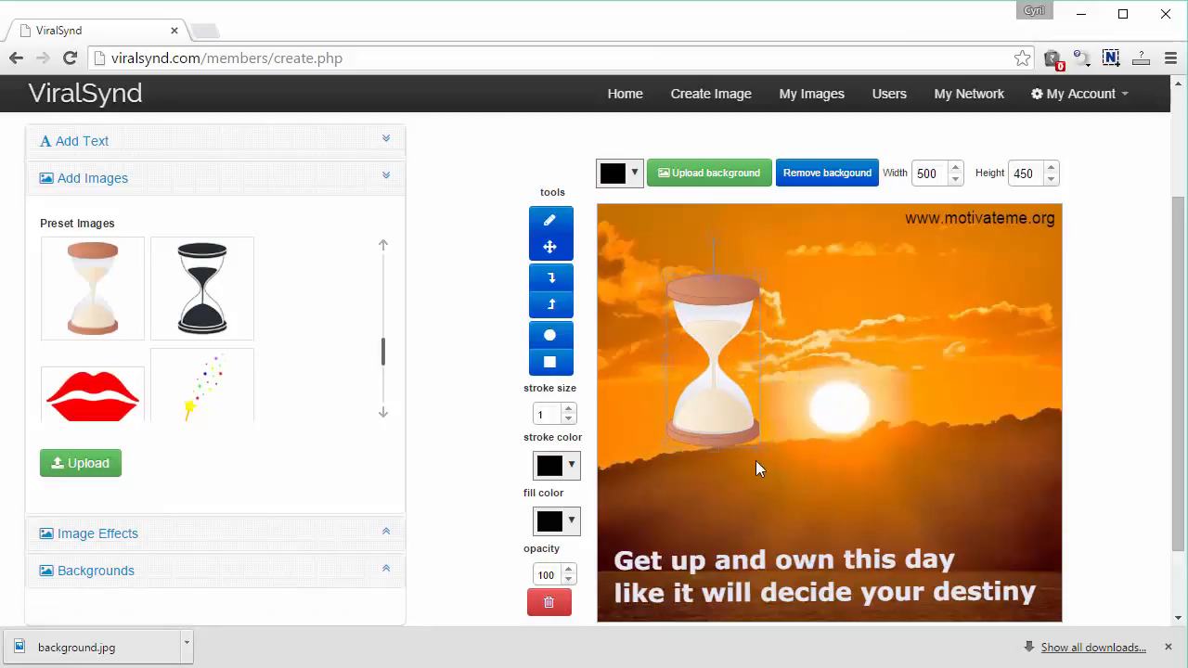
left_click_drag(759, 448, 719, 365)
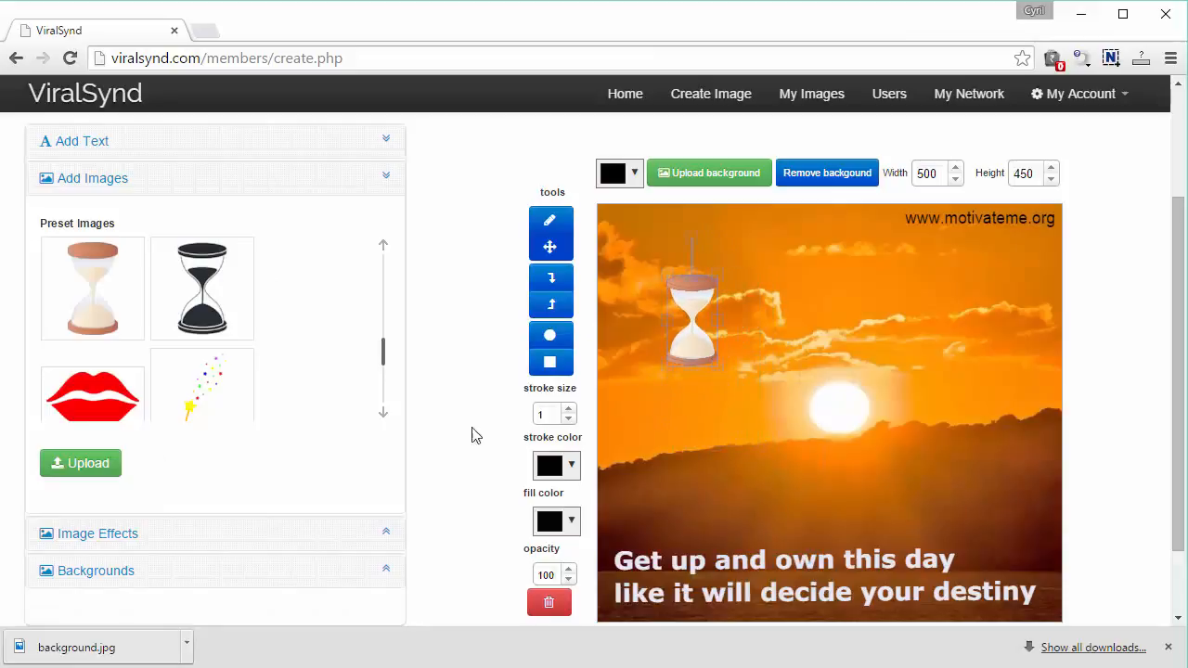
Move the hourglass to the other side of the sun and delete it from the image
left_click(88, 467)
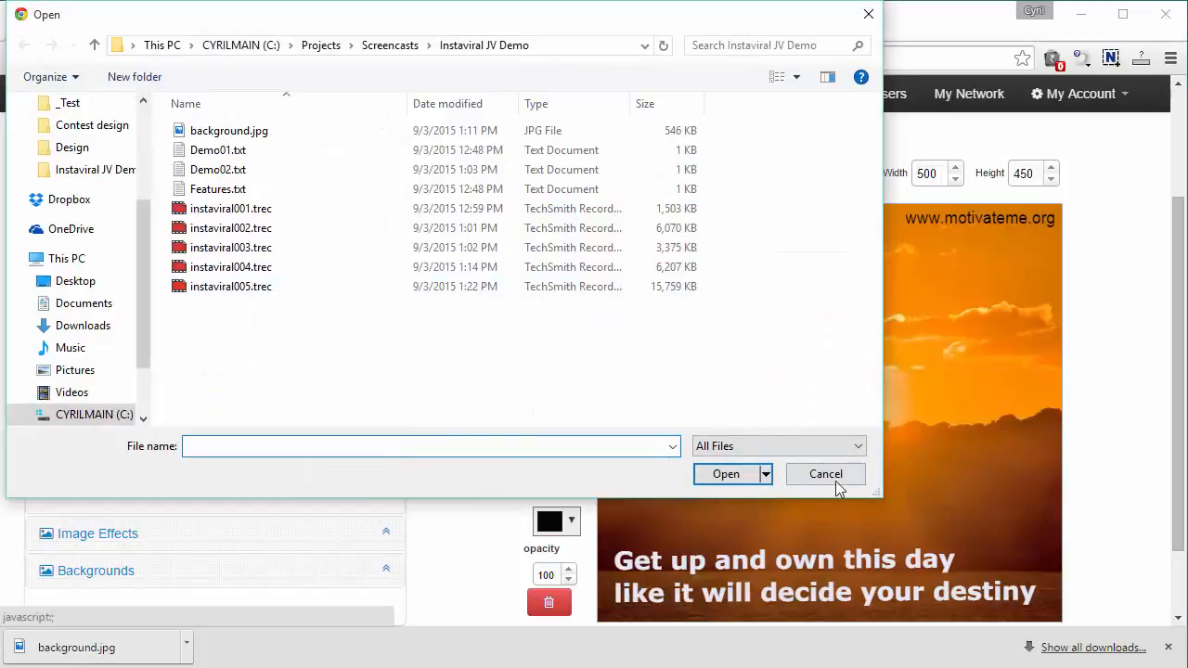
left_click(825, 475)
left_click_drag(694, 323, 984, 400)
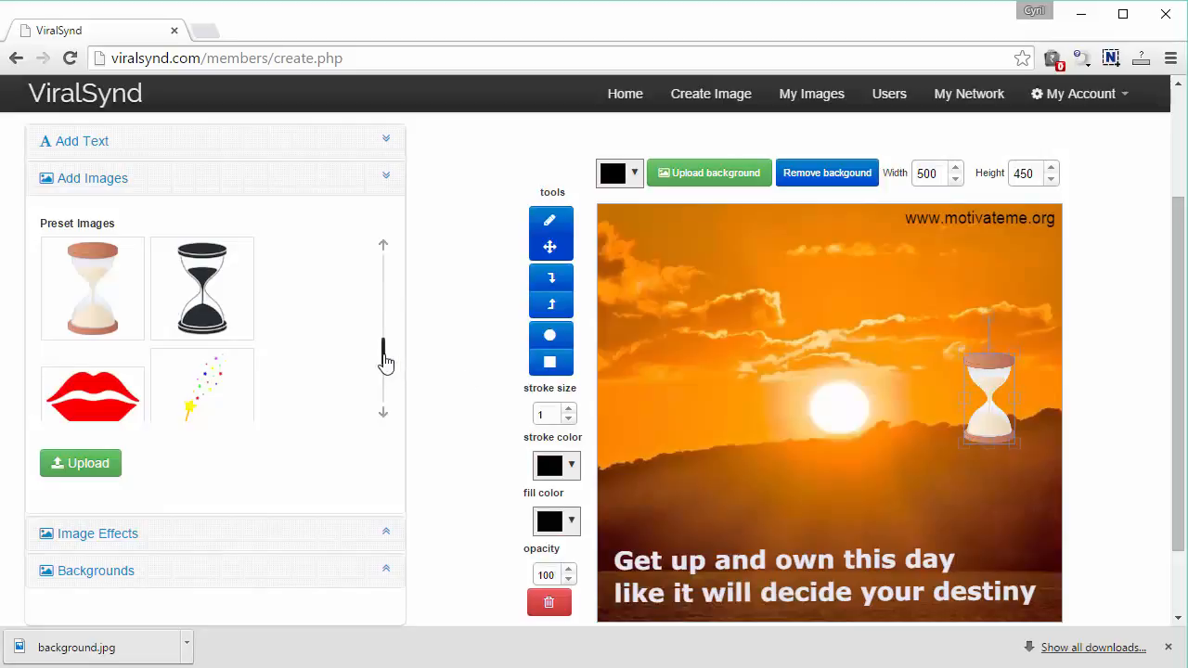
left_click_drag(387, 363, 385, 392)
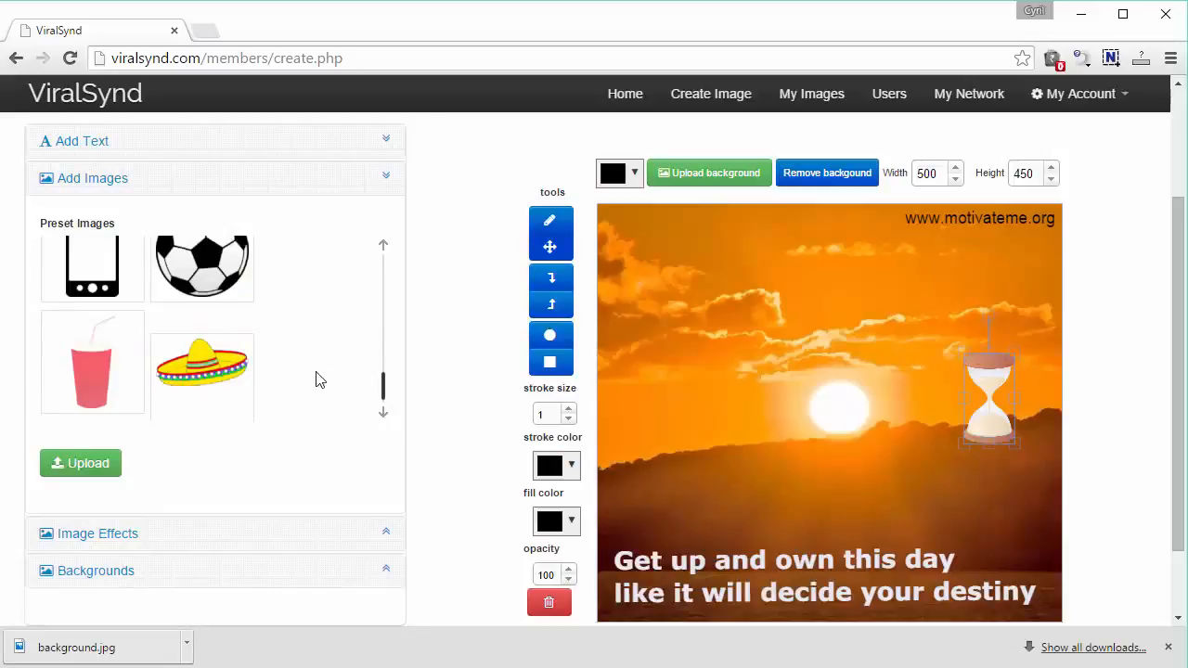
left_click(550, 603)
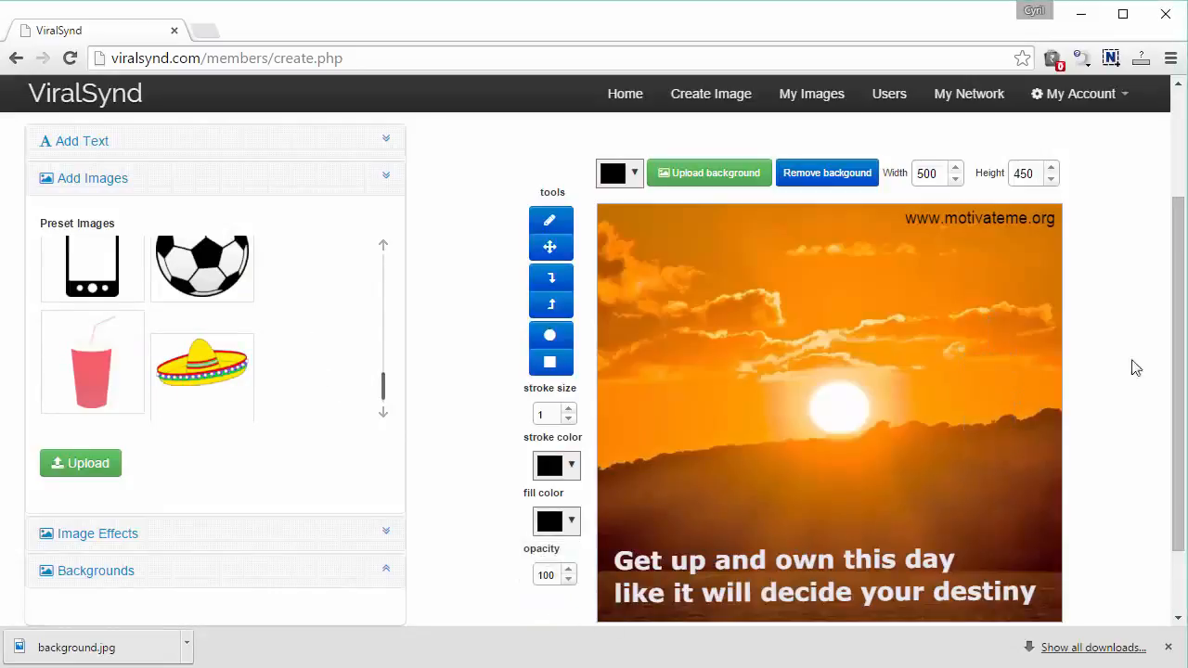
Review the available image filters and the preset backgrounds
left_click(366, 542)
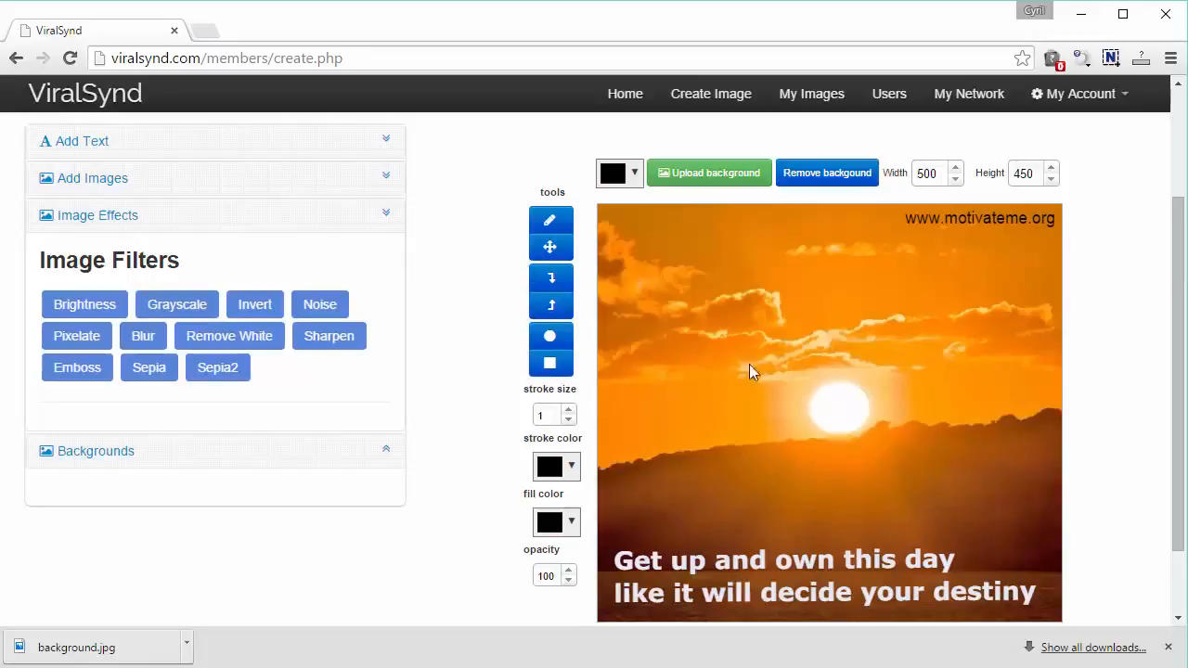
left_click(340, 462)
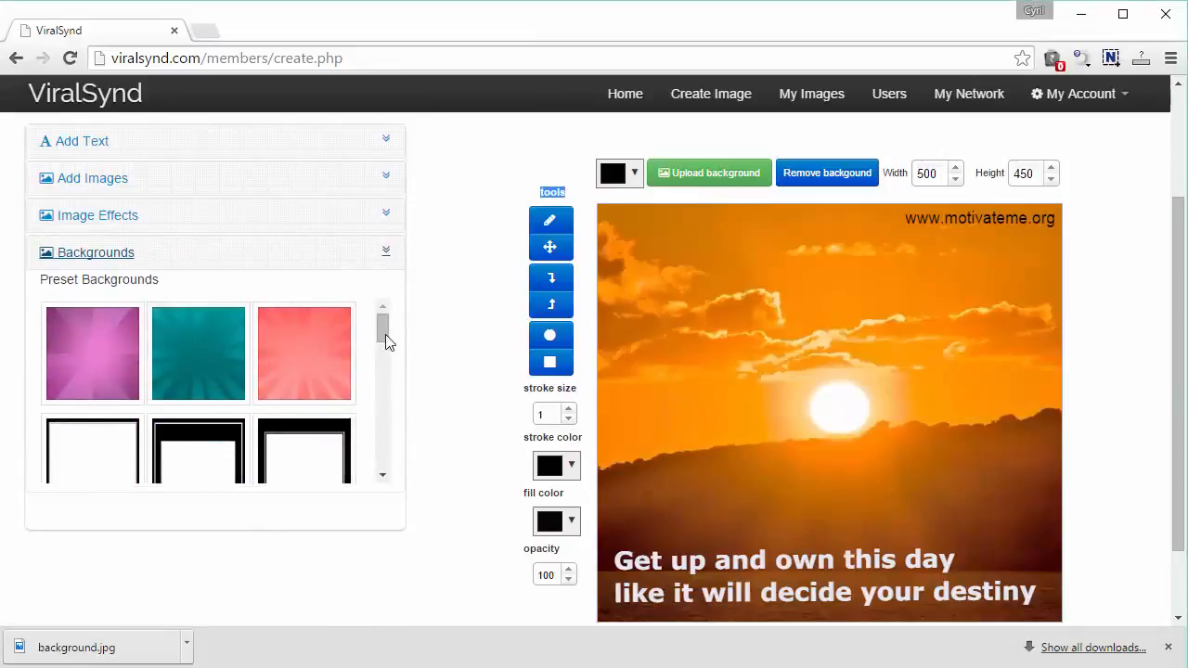
left_click_drag(383, 320, 393, 350)
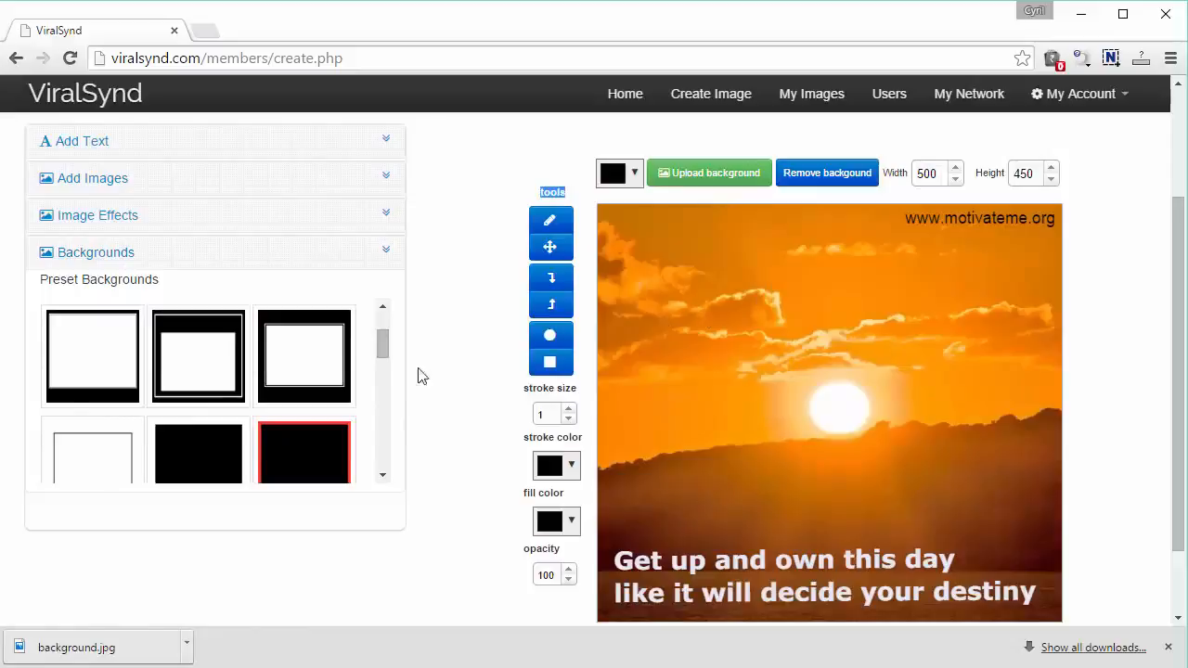
mouse_move(378, 345)
left_mouse_down()
mouse_move(383, 466)
mouse_move(369, 414)
mouse_move(383, 328)
left_mouse_up()
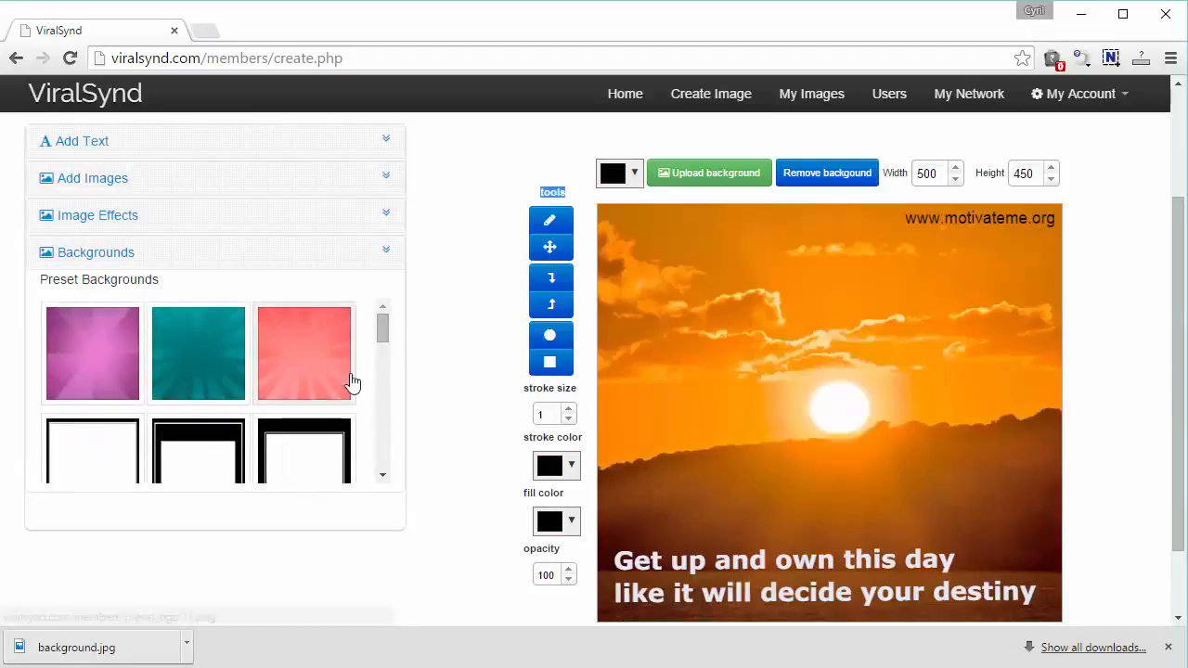
Draw a small freehand squiggle in the sky, try moving it towards the hills, and delete it
left_click(562, 232)
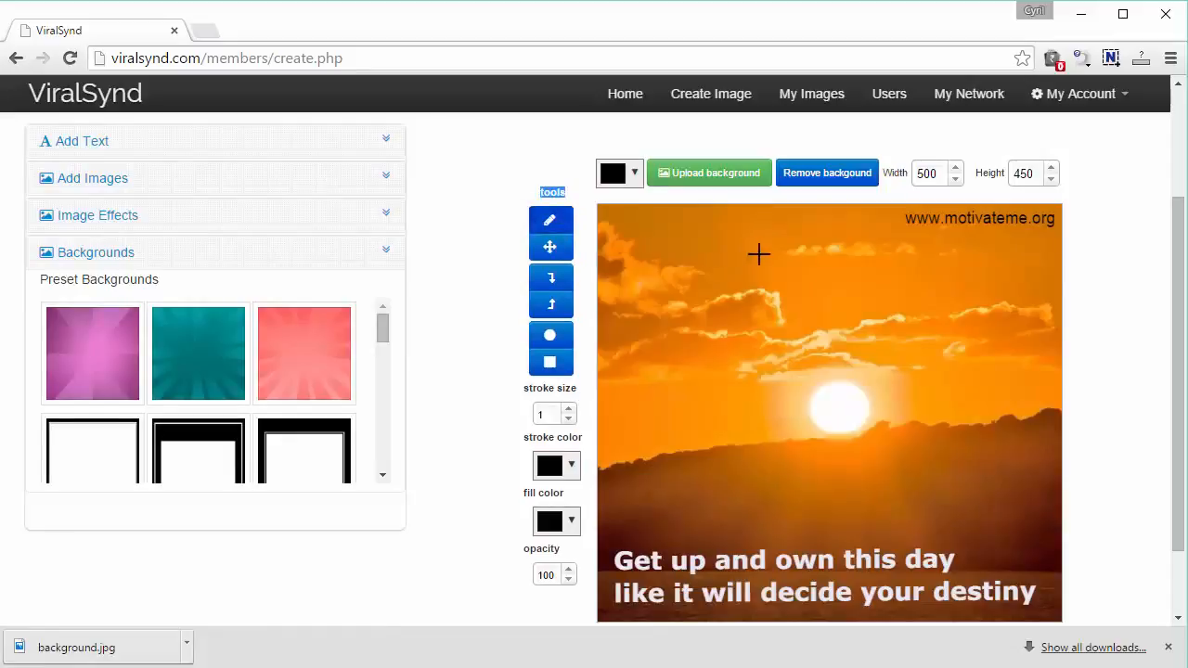
mouse_move(758, 254)
left_mouse_down()
mouse_move(748, 274)
mouse_move(776, 305)
left_mouse_up()
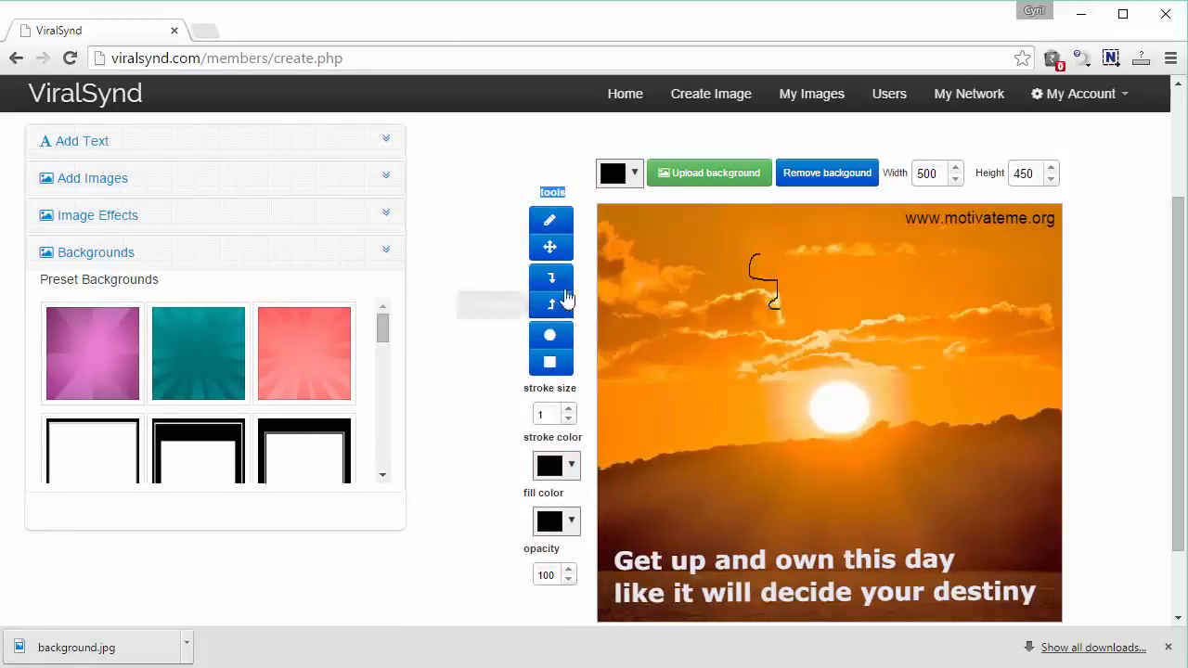
left_click(549, 246)
mouse_move(771, 297)
left_mouse_down()
mouse_move(961, 392)
mouse_move(986, 368)
left_mouse_up()
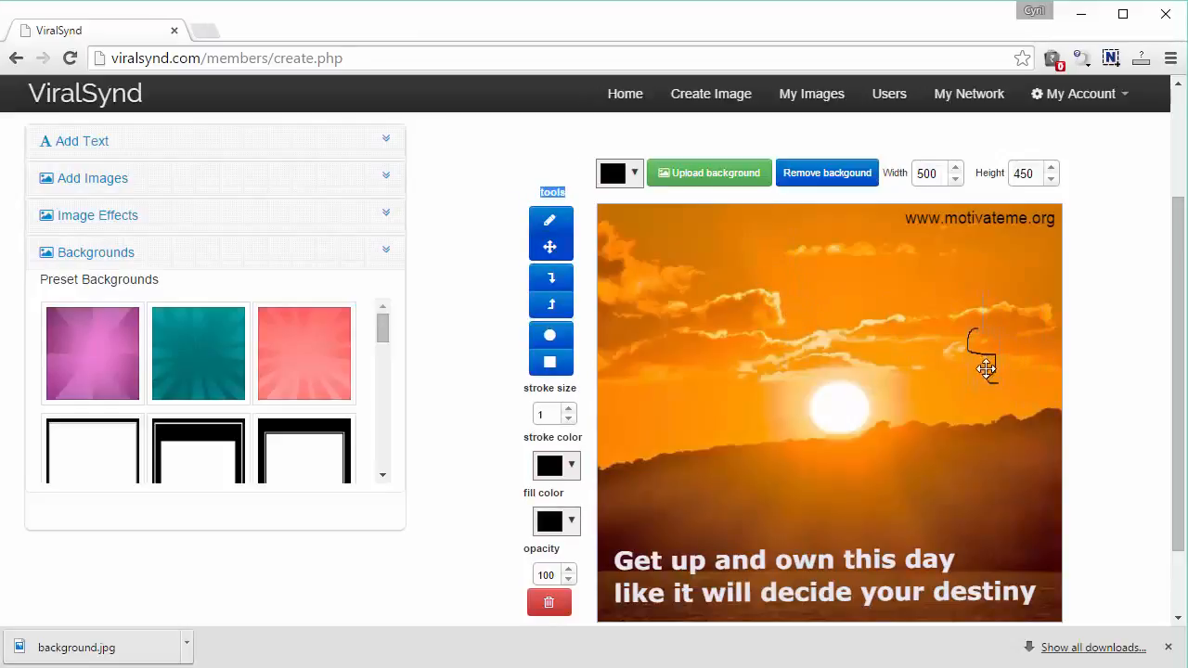
left_click(548, 610)
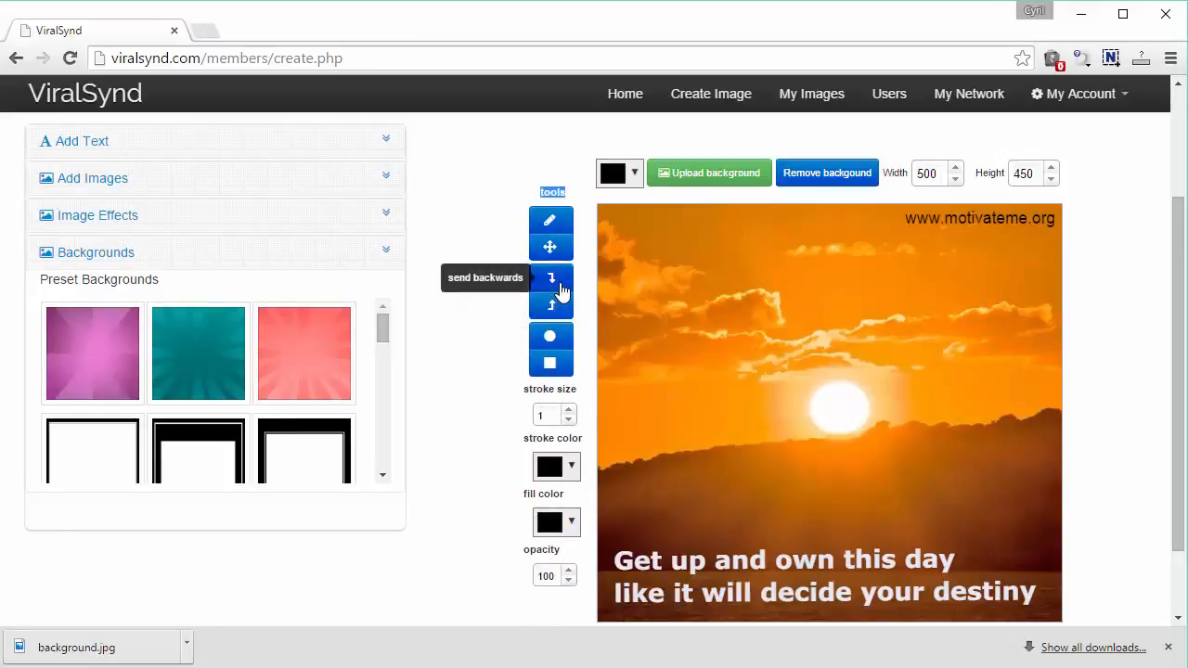
Move the two-line caption to the image's upper edge so that it overlaps the website address
left_click(750, 556)
left_click_drag(750, 557, 785, 337)
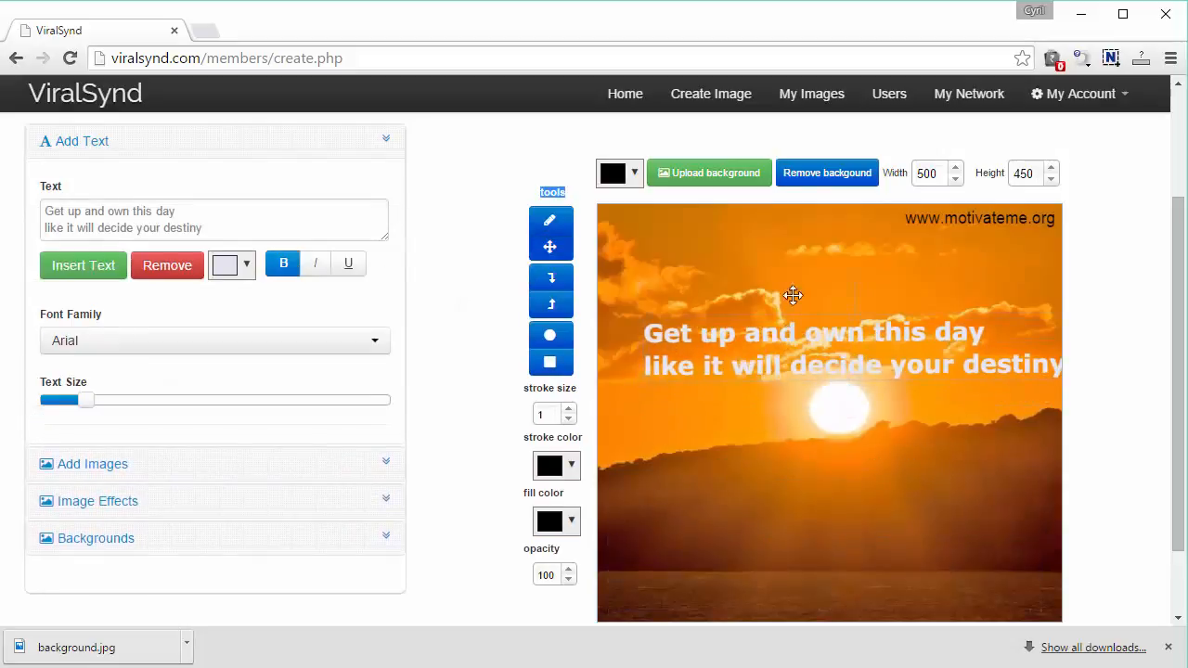
left_click_drag(792, 295, 804, 227)
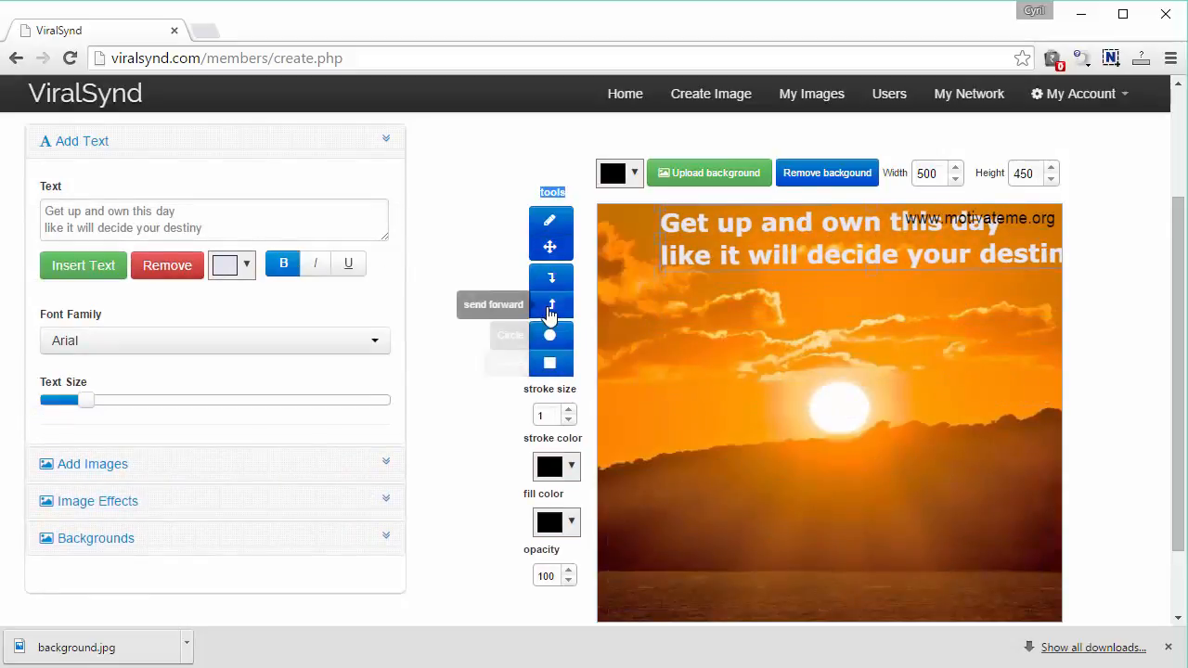
Send the caption forward and backward relative to the website address, and move it back to the image's lower edge
left_click(550, 310)
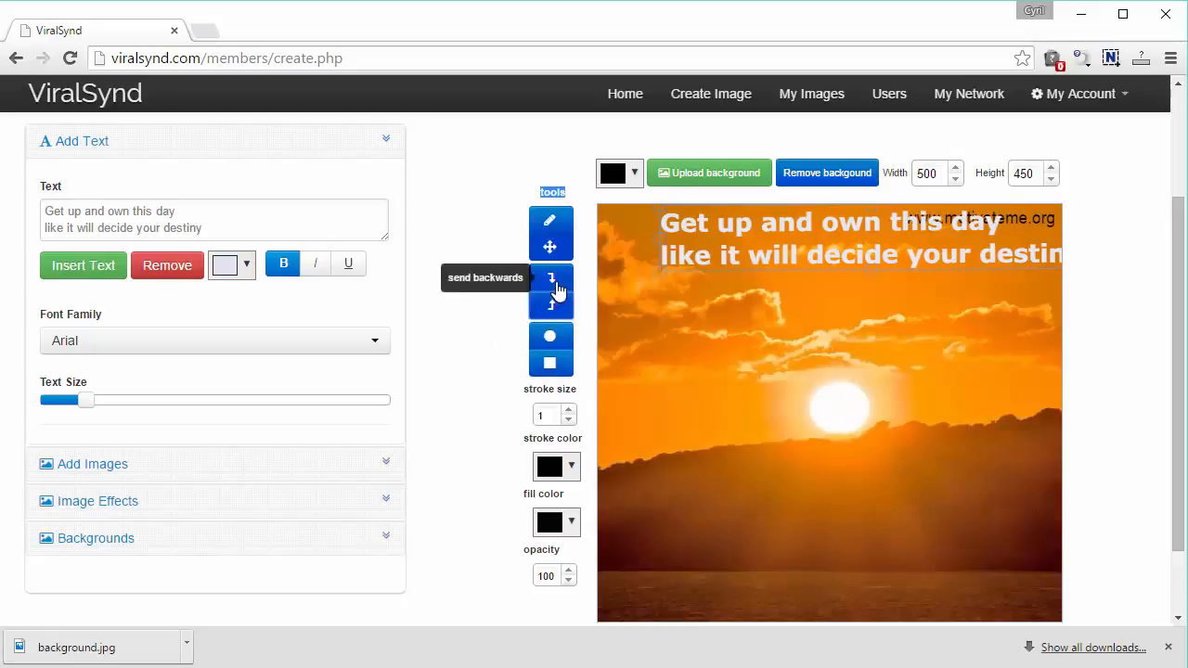
left_click(554, 285)
left_click(554, 309)
left_click_drag(828, 263, 779, 609)
Set the caption's stroke color to dark red
left_click(564, 415)
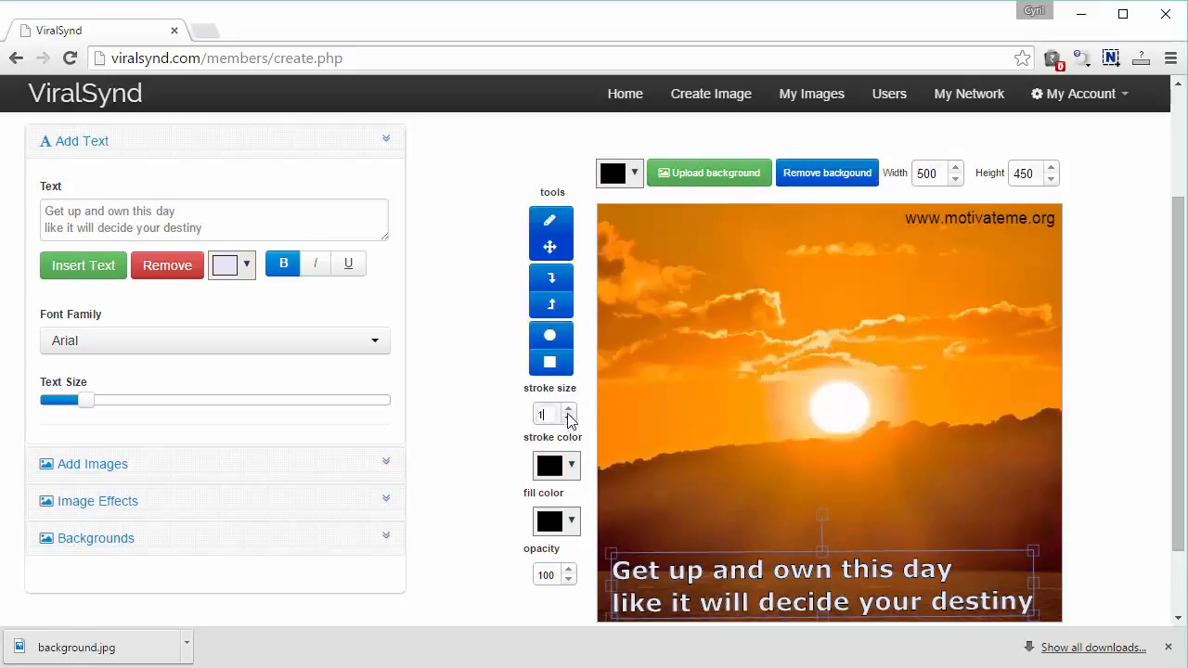
left_click(572, 467)
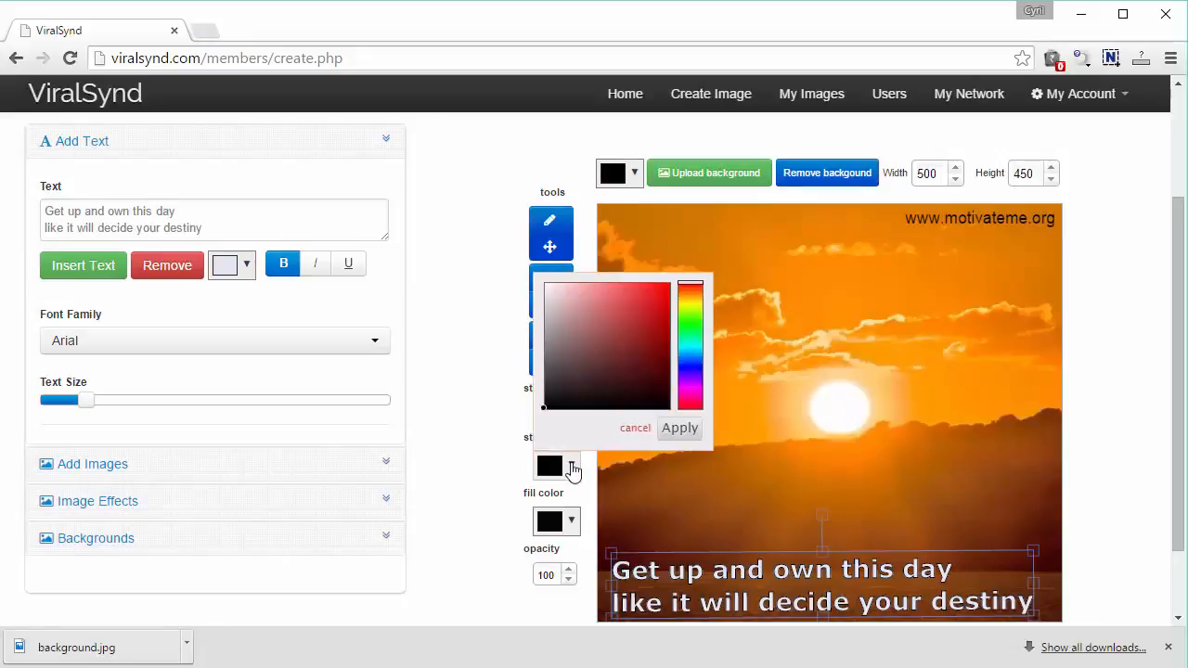
left_click(641, 316)
left_click(687, 430)
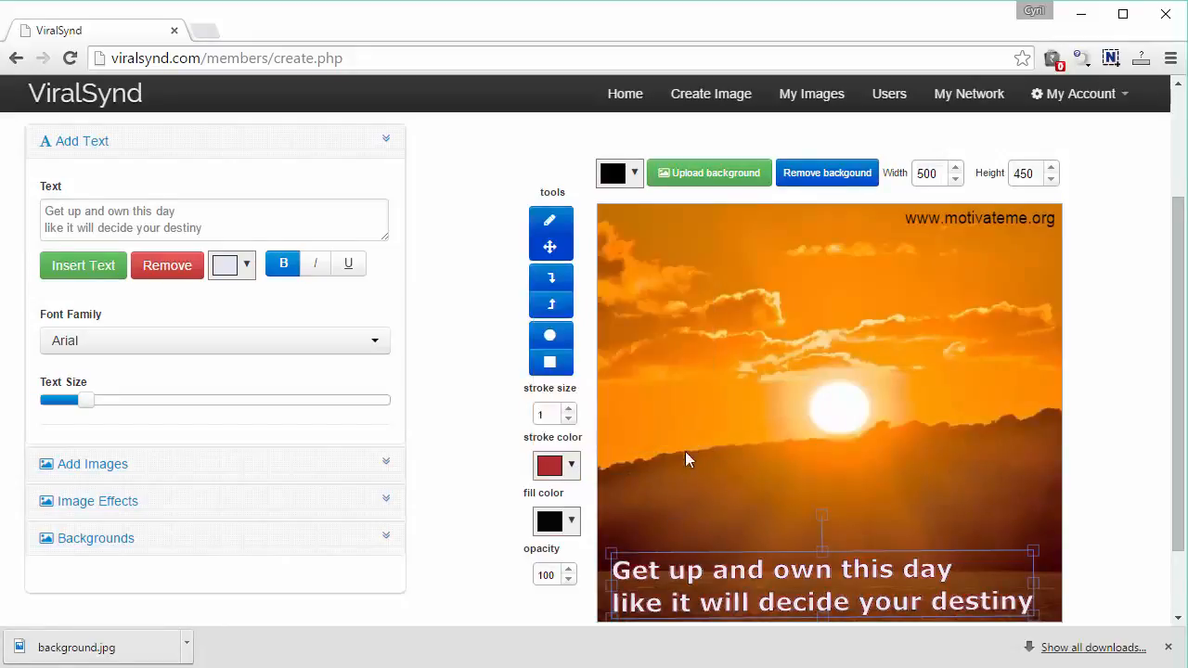
Change the caption's stroke color to a very pale pink
left_click(565, 466)
mouse_move(660, 332)
left_mouse_down()
mouse_move(529, 283)
mouse_move(455, 290)
left_mouse_up()
left_click(566, 465)
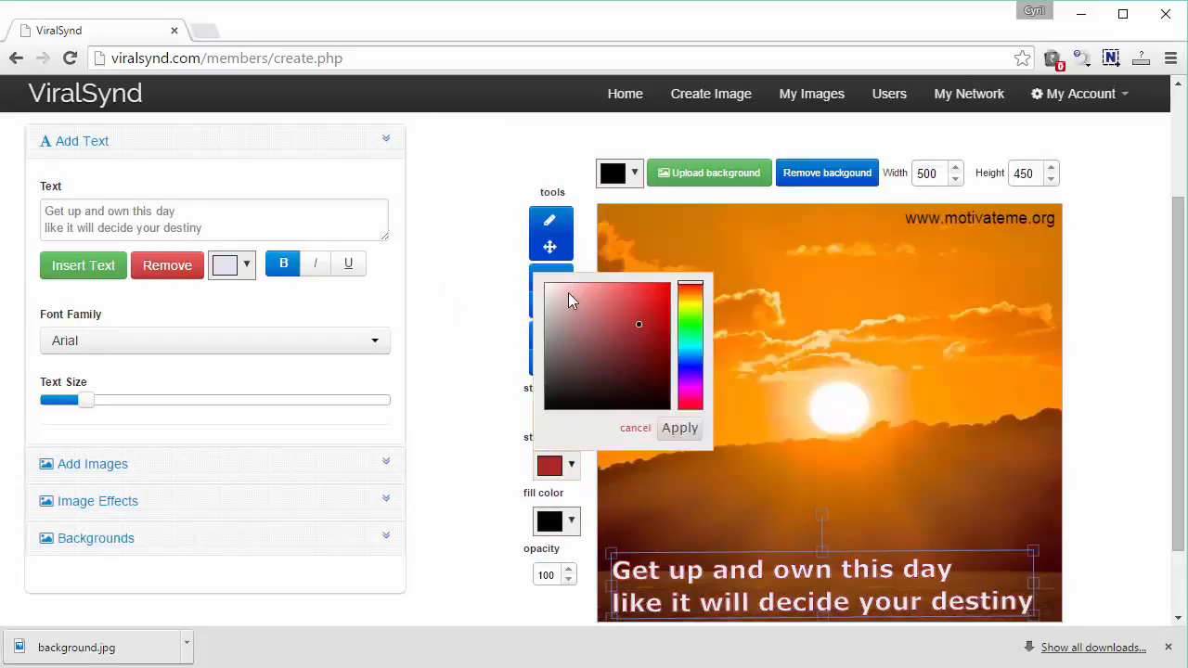
left_click(568, 298)
left_click(679, 428)
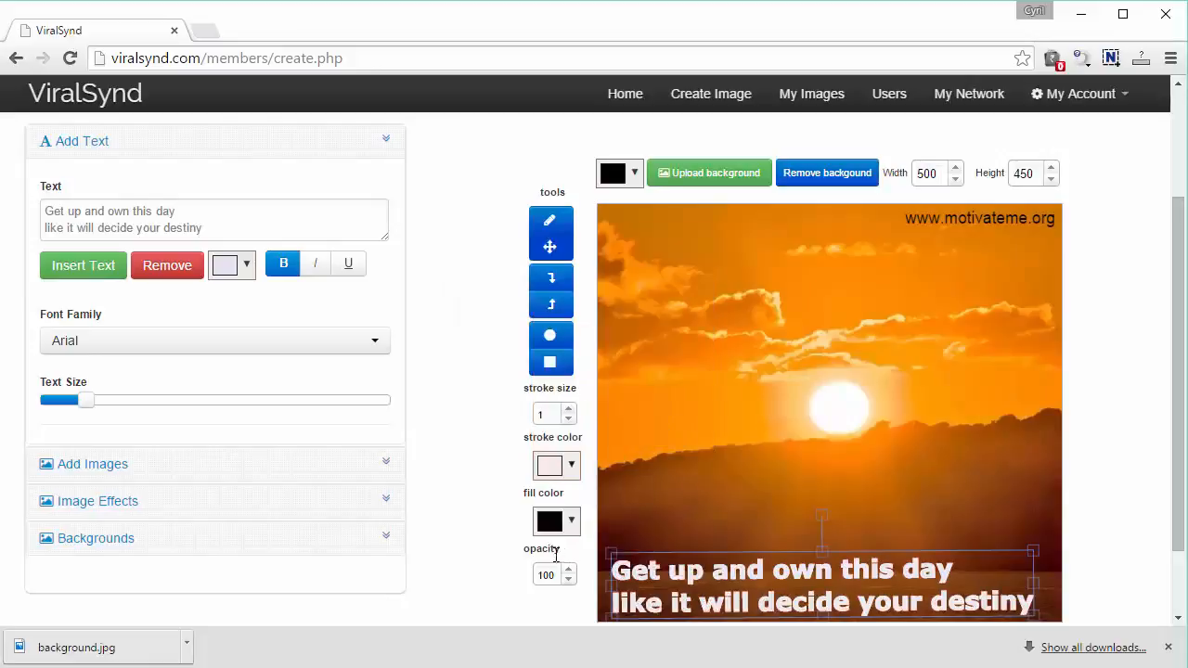
Set the caption's fill color to a near-black brown
left_click(573, 521)
left_click_drag(597, 424, 560, 434)
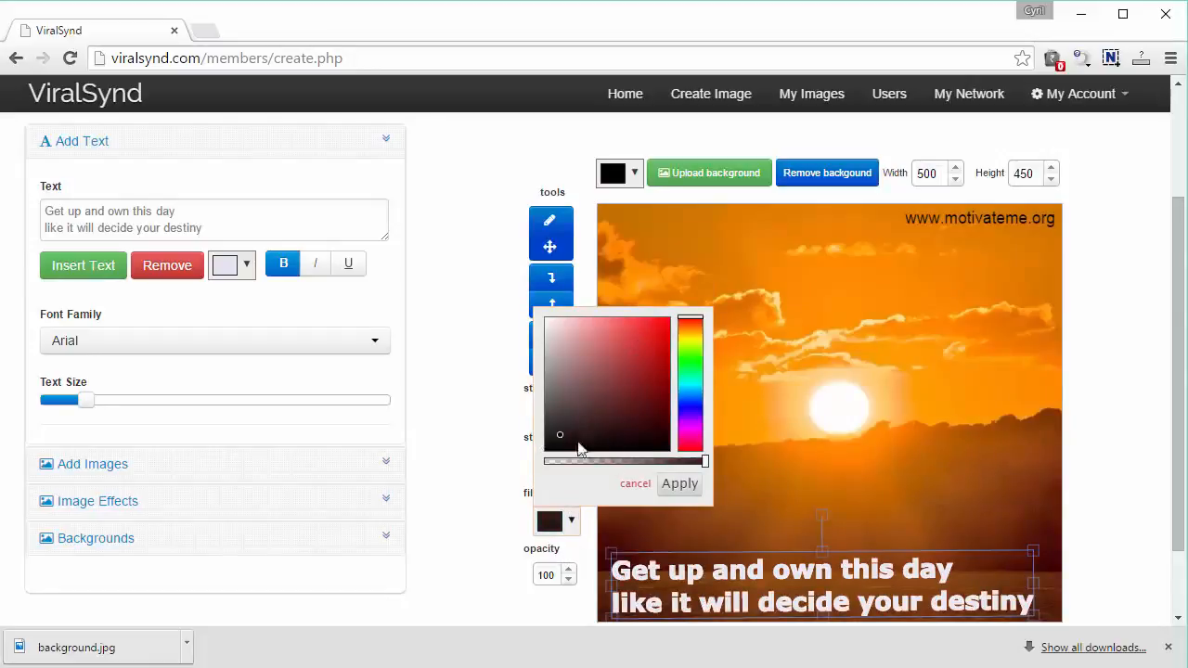
left_click(694, 484)
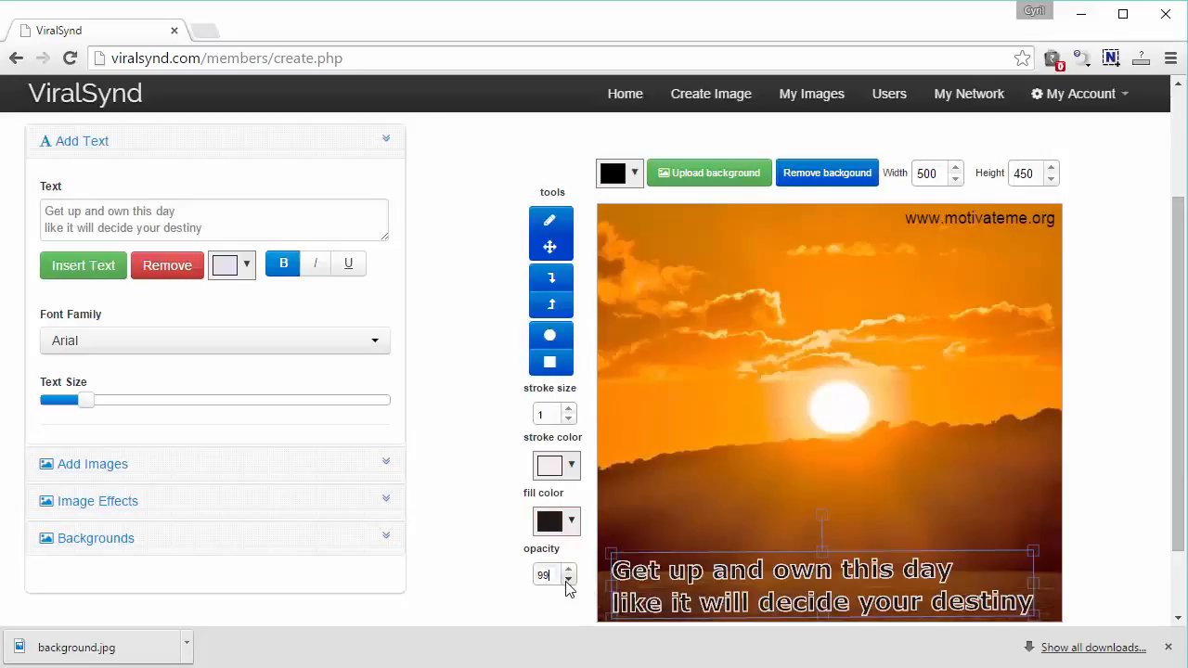
Try a caption opacity of 44, restore it to 100, and change the fill color to dark blue
left_click_drag(567, 581, 568, 582)
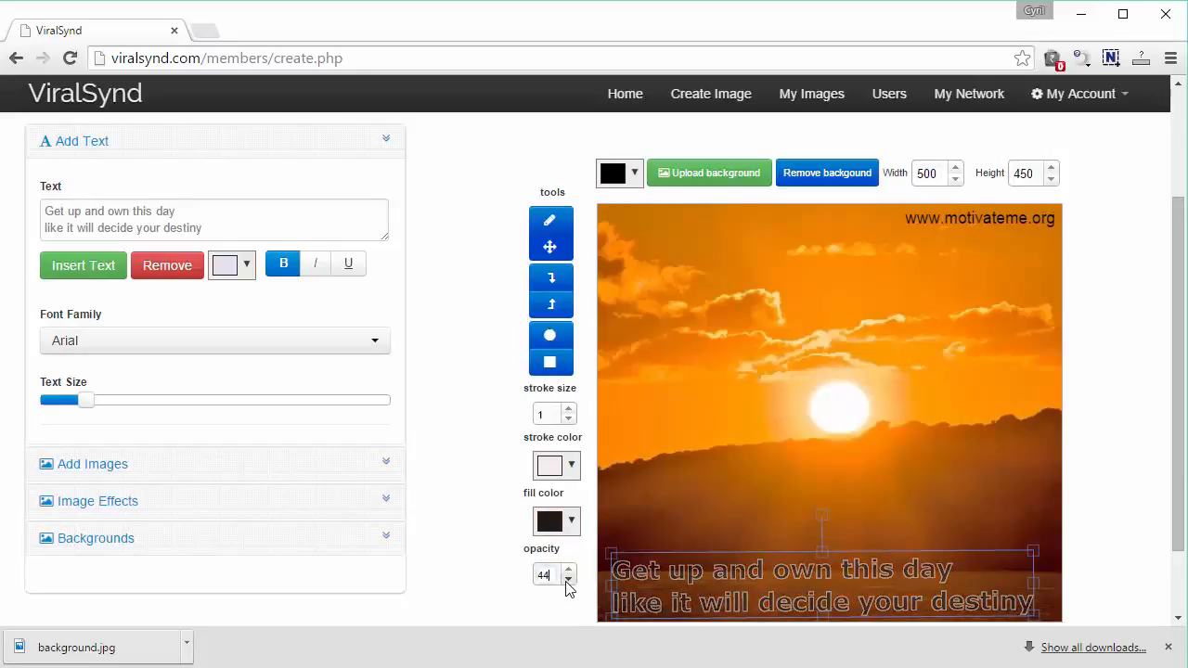
left_click(567, 570)
left_click_drag(567, 572, 568, 571)
left_click(695, 550)
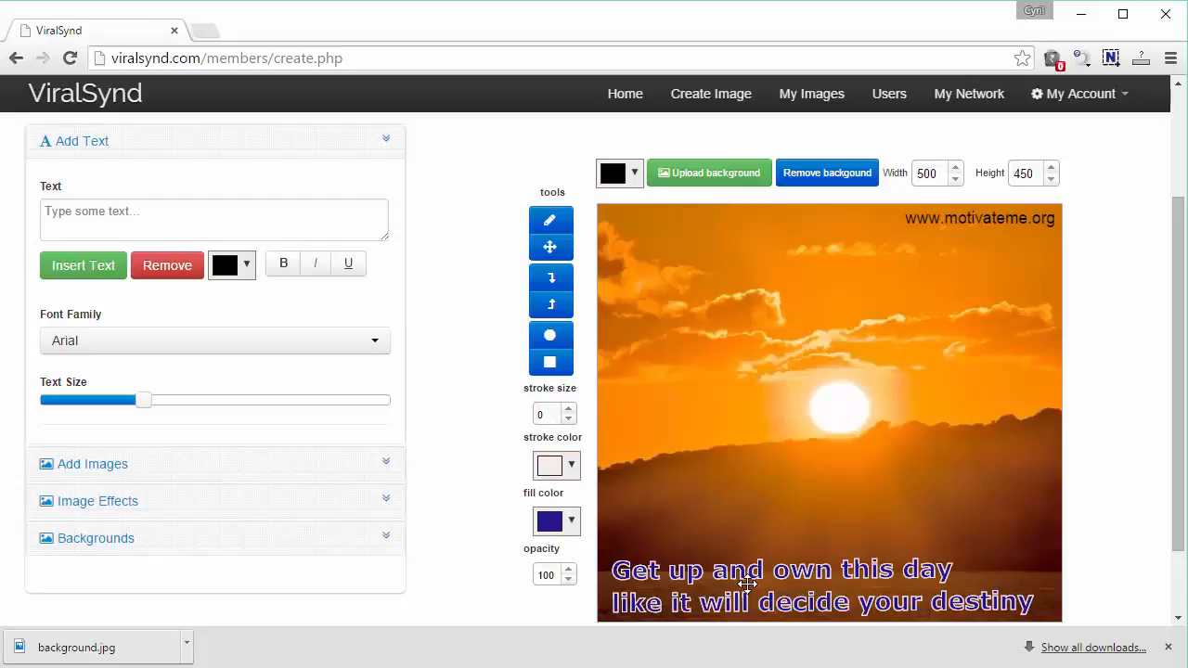
Try to save and syndicate the finished image without giving it a name
scroll(442, 473, "down", 1)
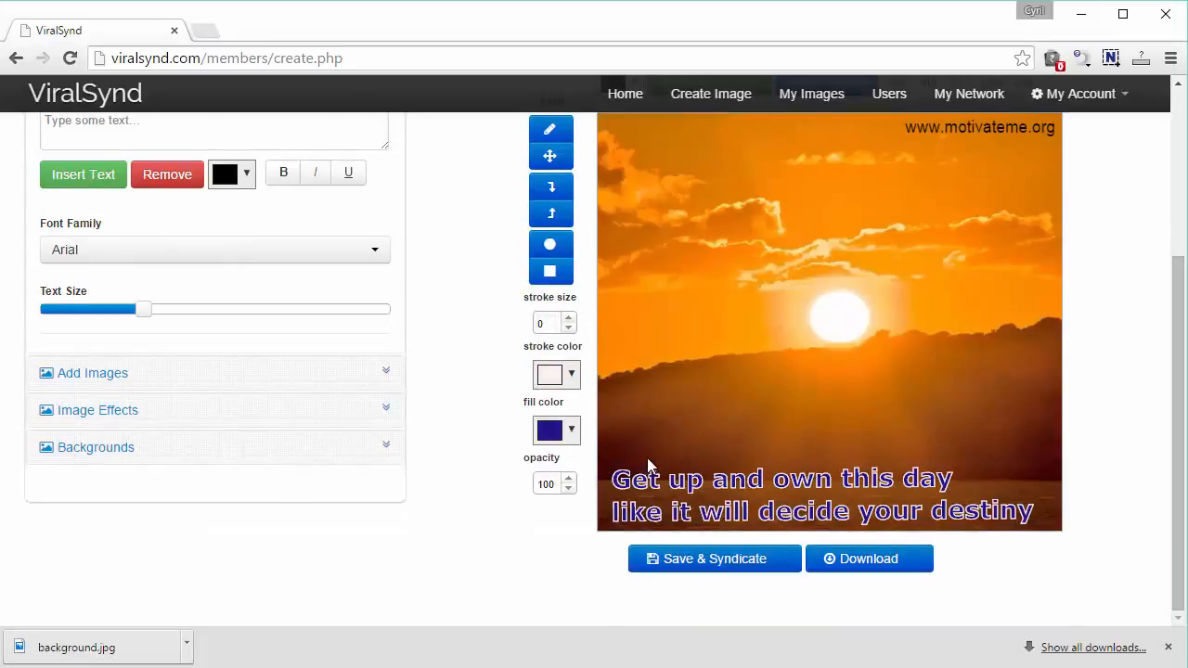
scroll(650, 466, "up", 1)
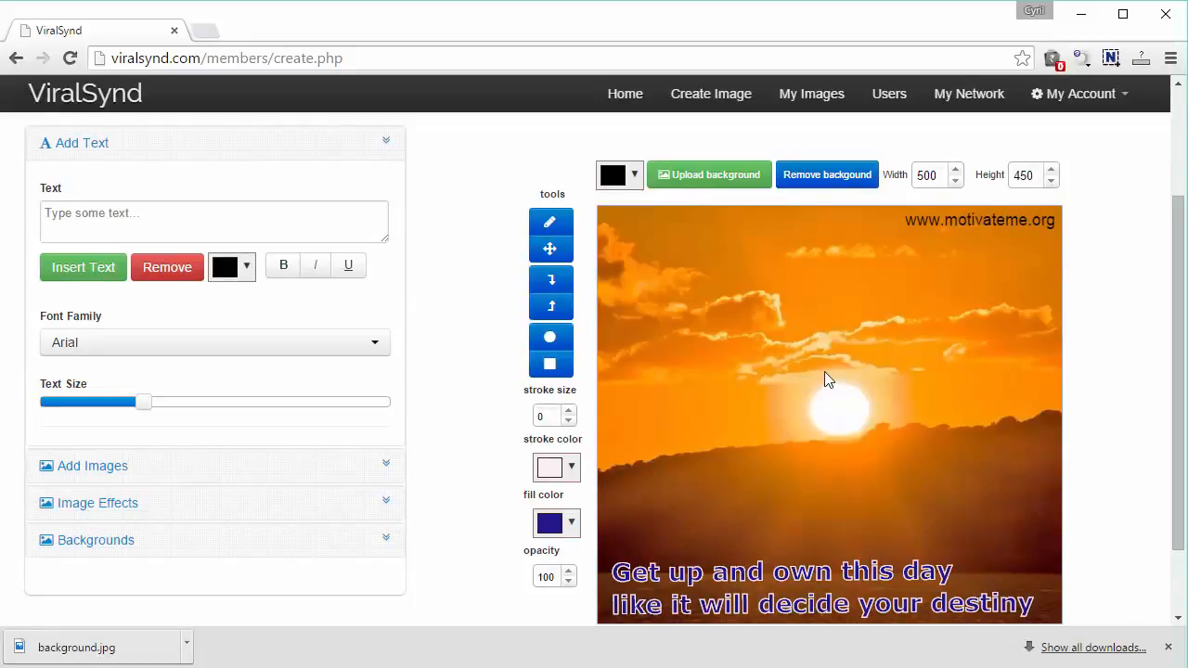
scroll(943, 395, "down", 1)
scroll(943, 395, "up", 1)
scroll(942, 395, "down", 1)
left_click(753, 563)
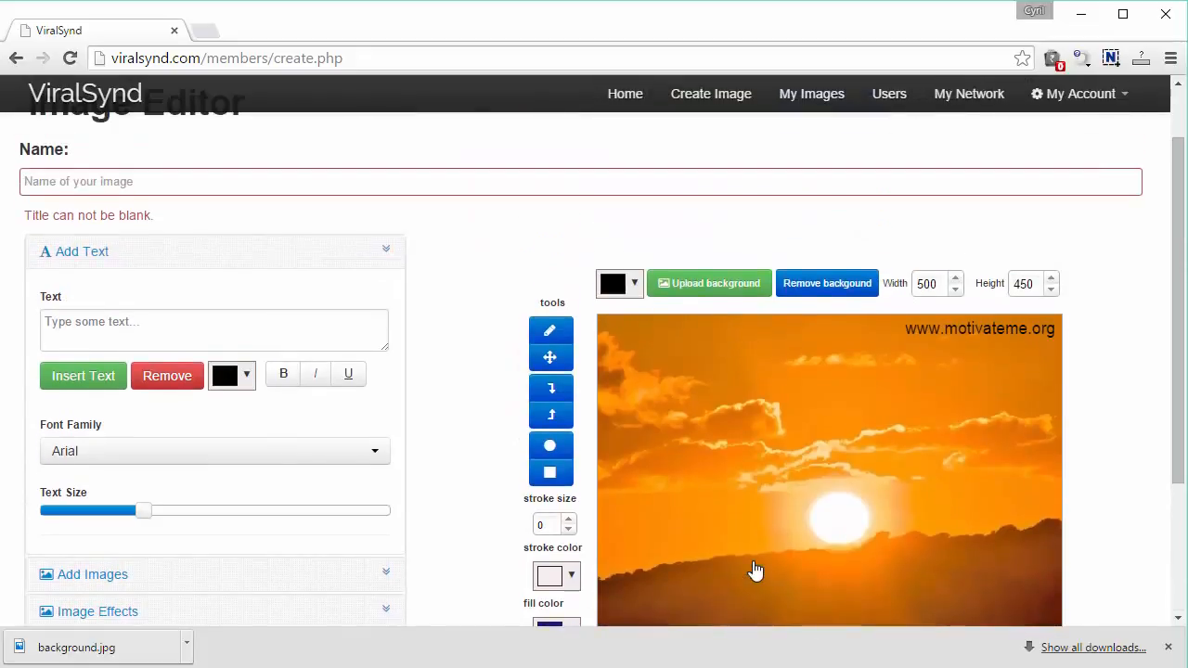
Name the image Sunrise, and save and syndicate it
left_click(826, 192)
type("Sunrise")
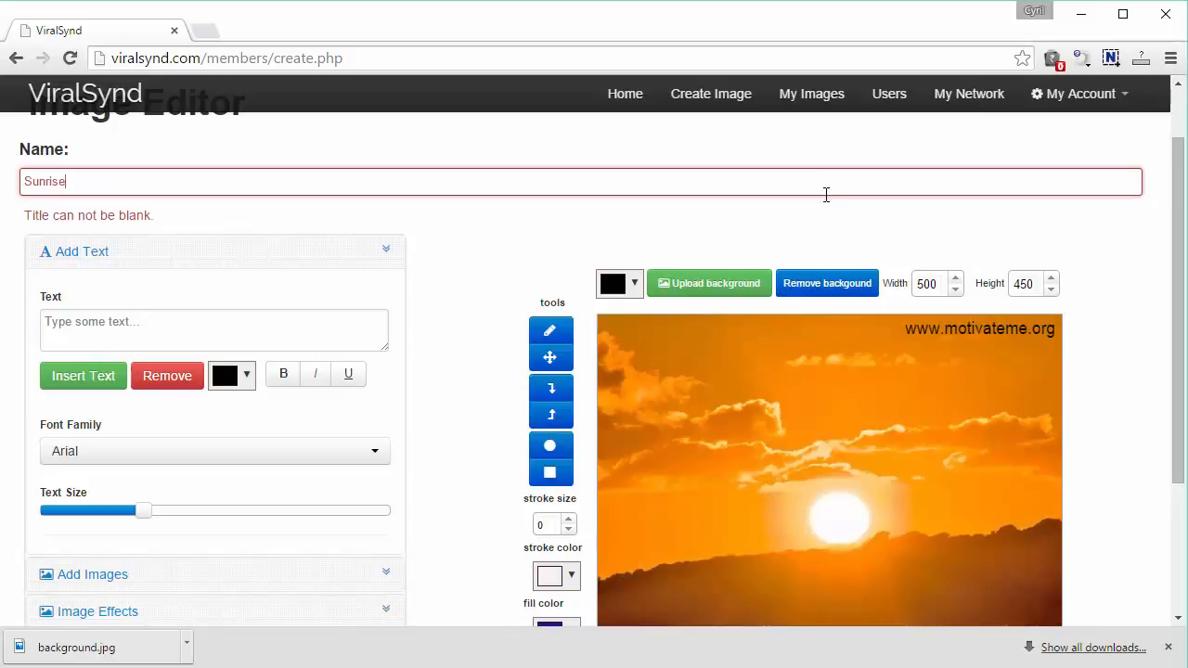
scroll(826, 194, "down", 2)
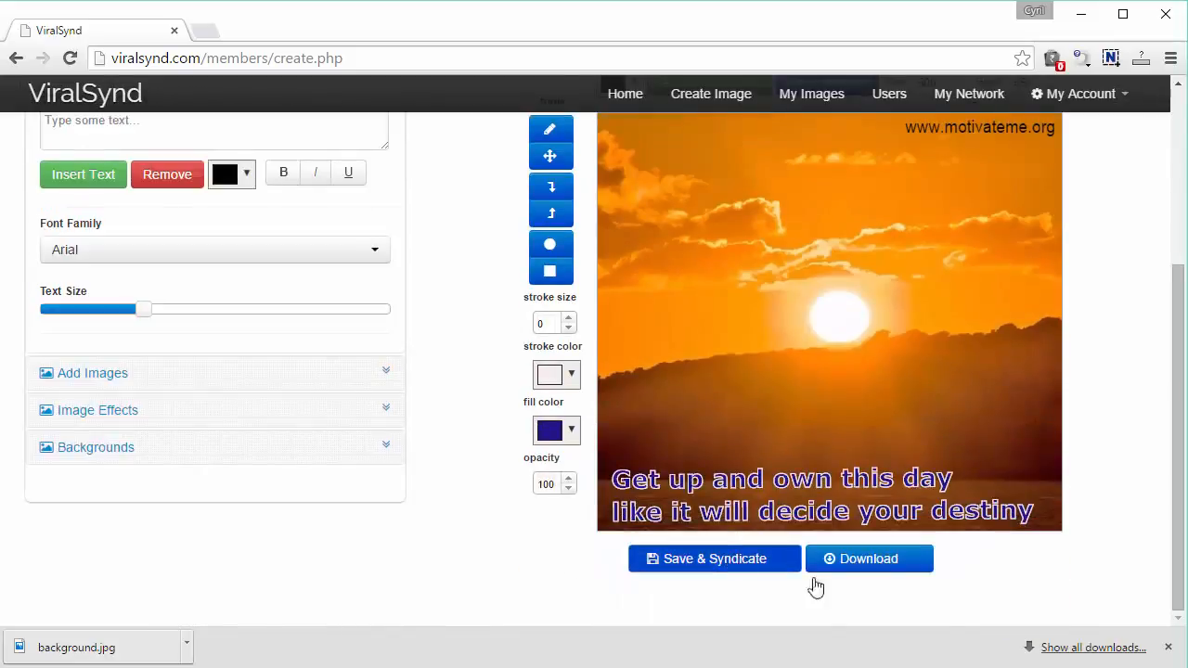
left_click(1167, 647)
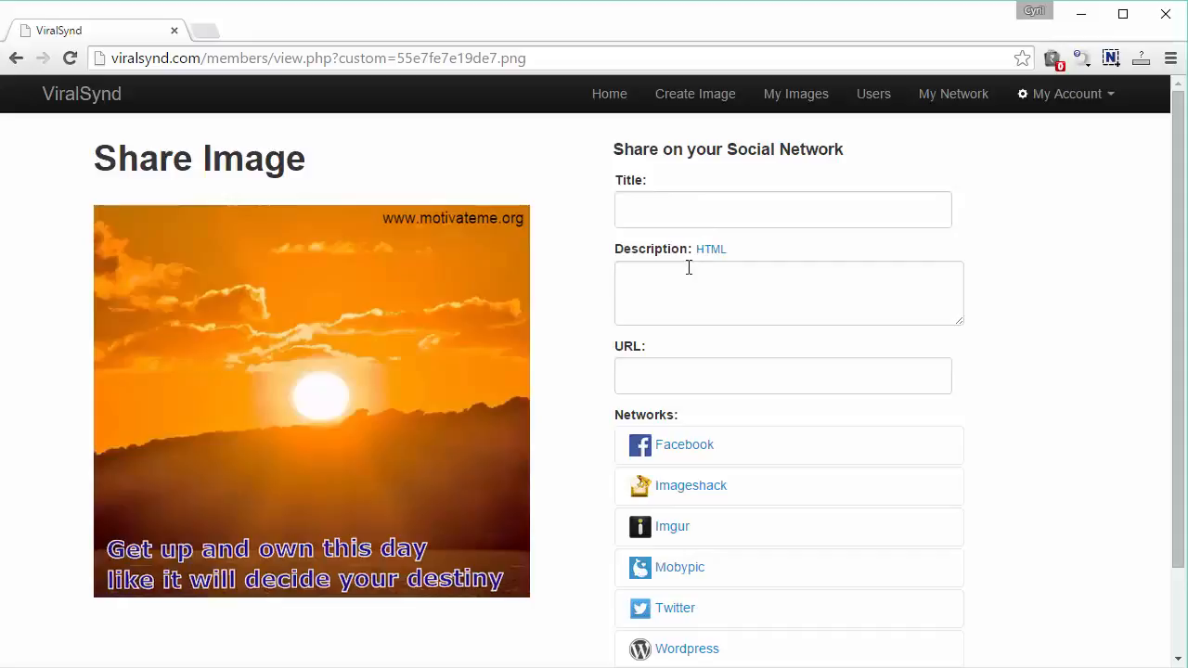
Title the shared image "Every day motivation"
left_click(694, 220)
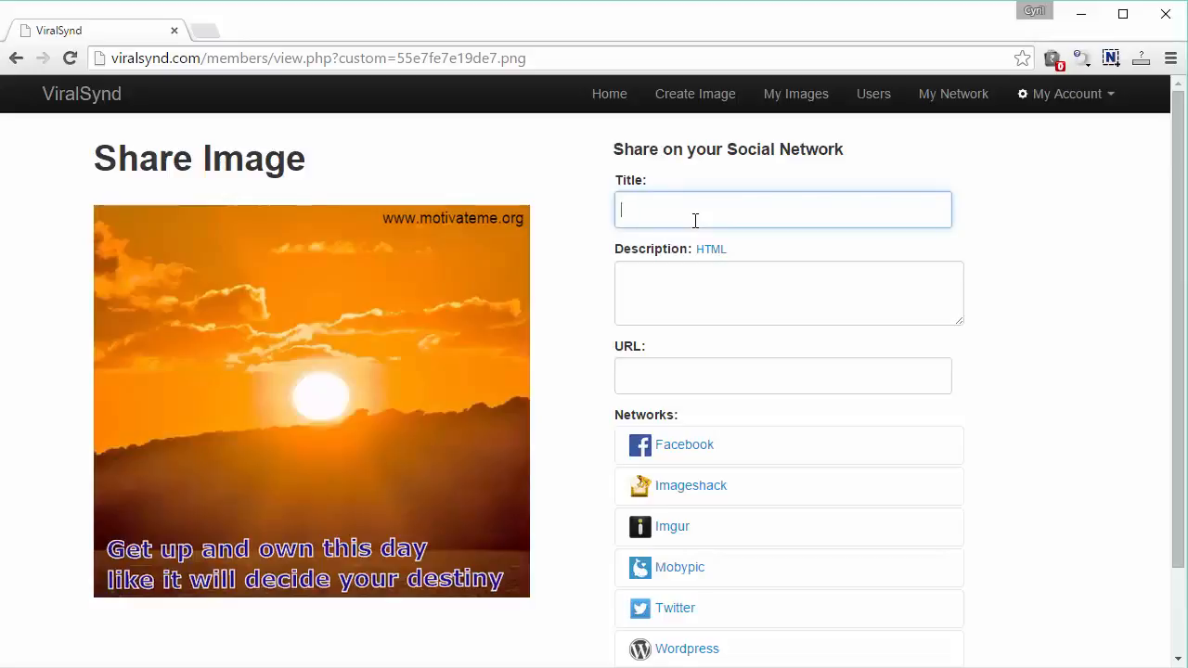
type("Su")
key("BackSpace")
key("BackSpace")
type("Every day motivation")
key("Tab")
key("Tab")
type("What you ")
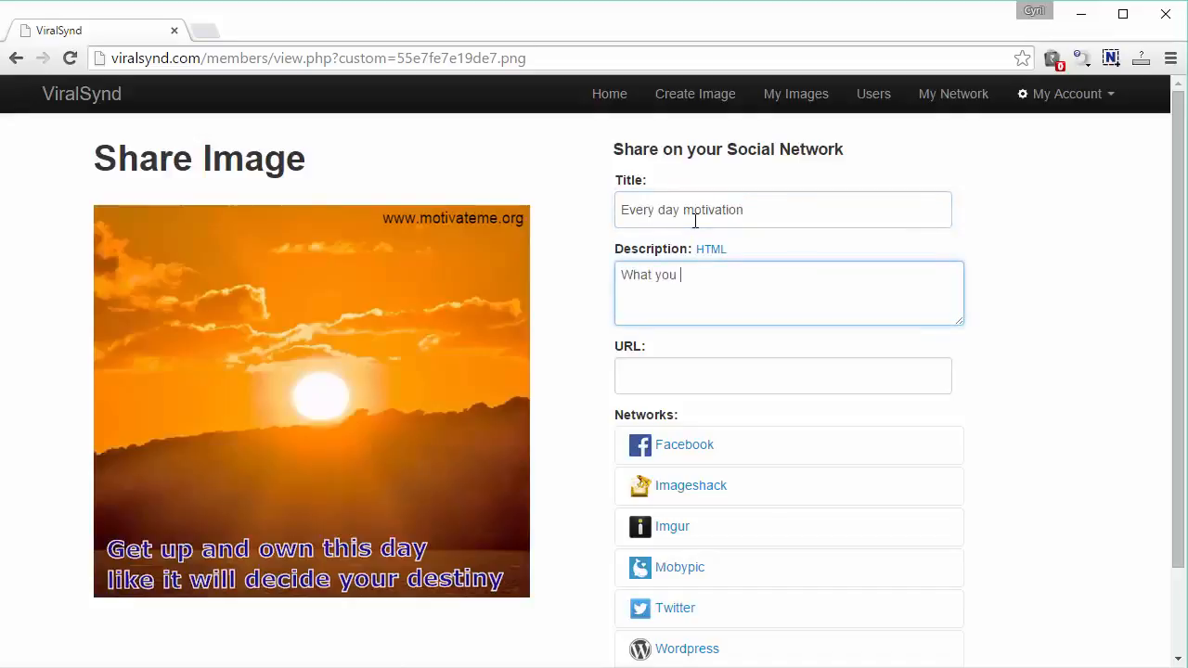
type("need to start your day with")
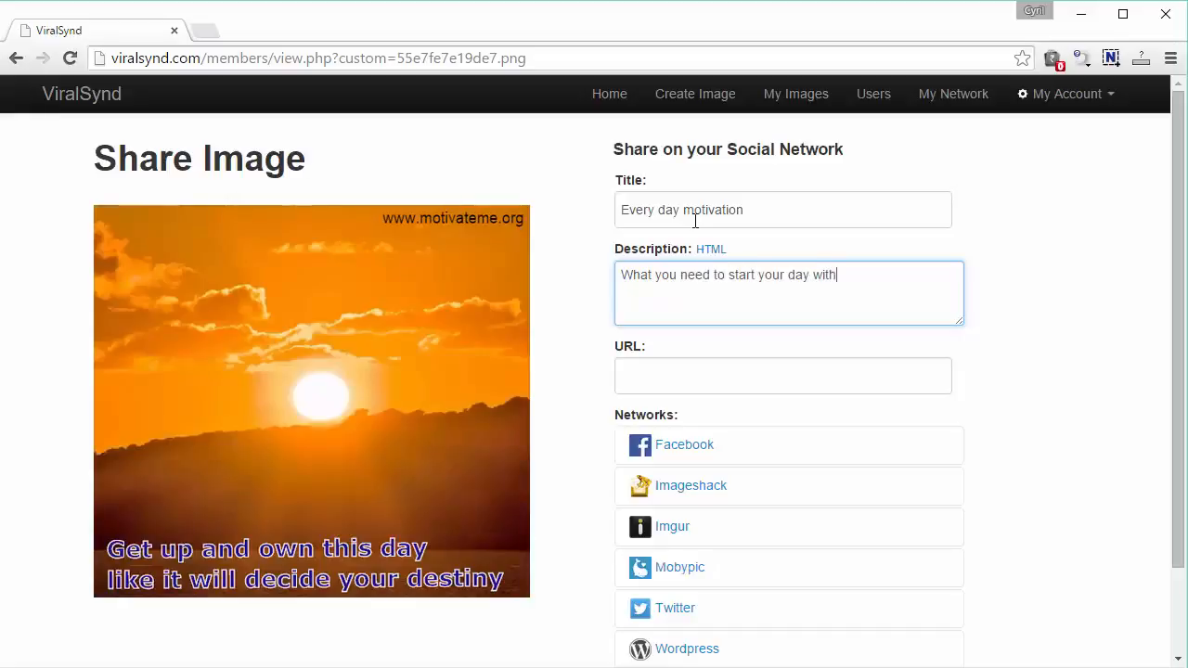
type("t")
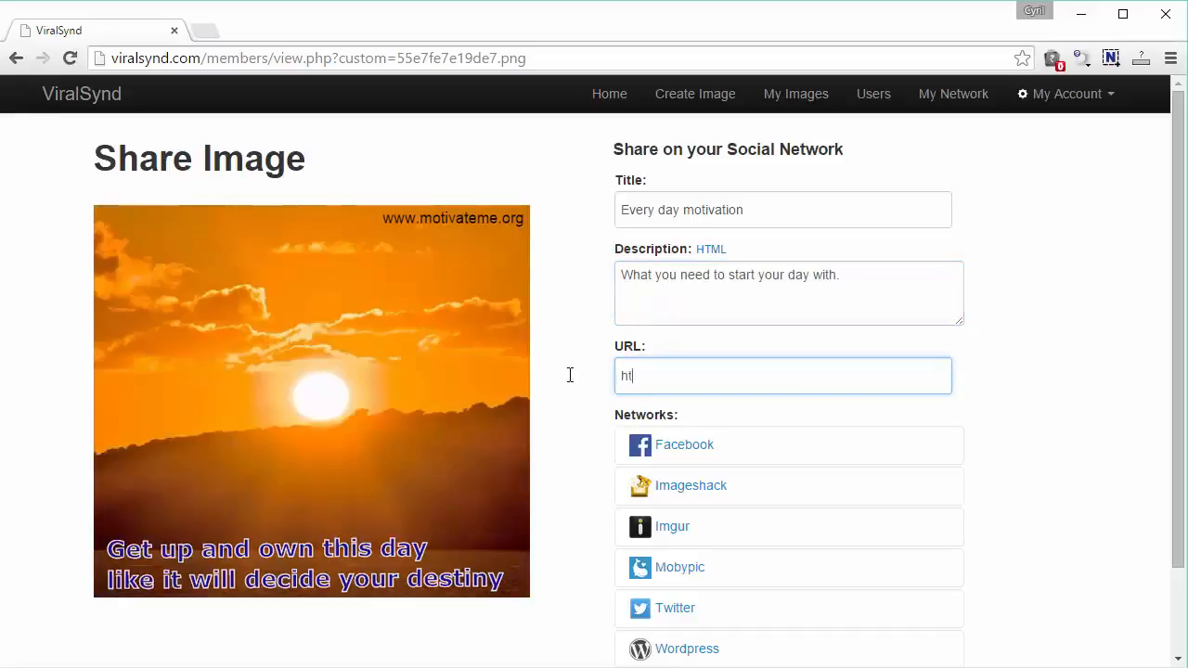
type("tp://motivatem")
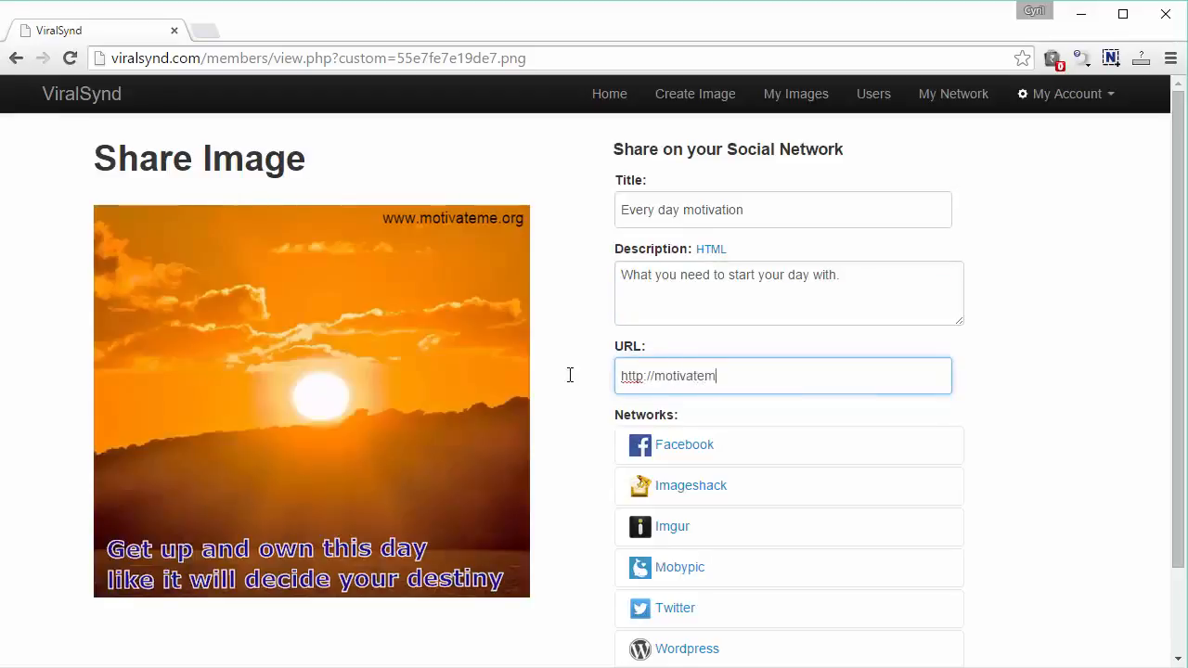
type("e.org")
Choose the Facebook pages DashShare and Ealoo as sharing targets
scroll(570, 374, "down", 1)
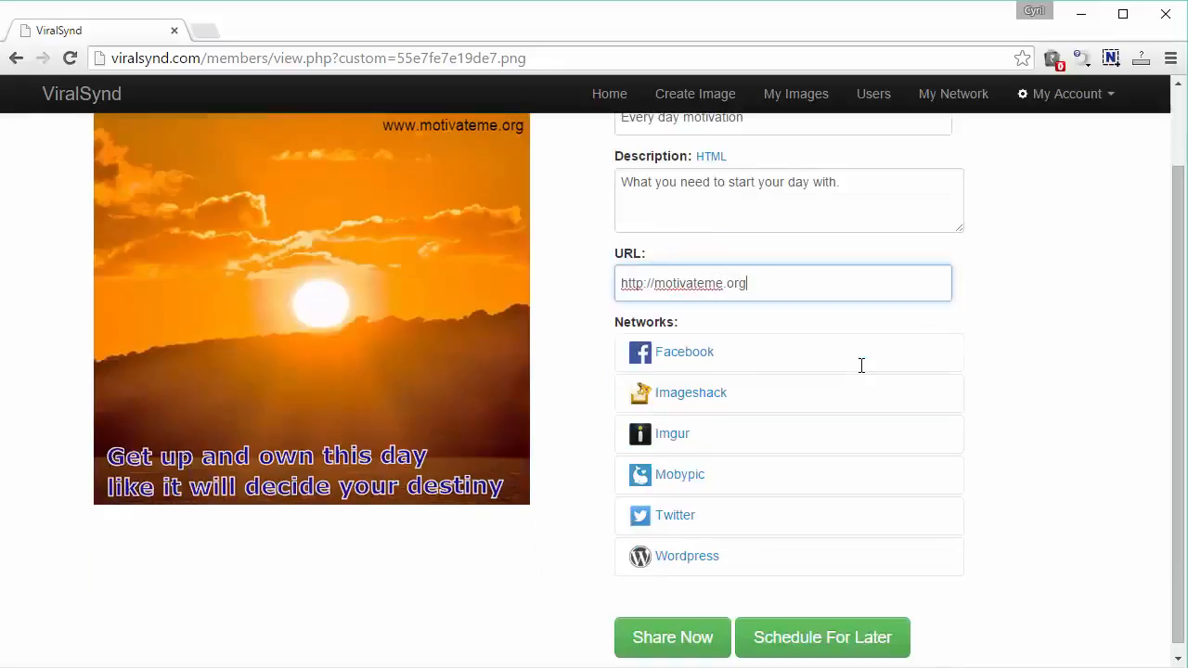
left_click(775, 361)
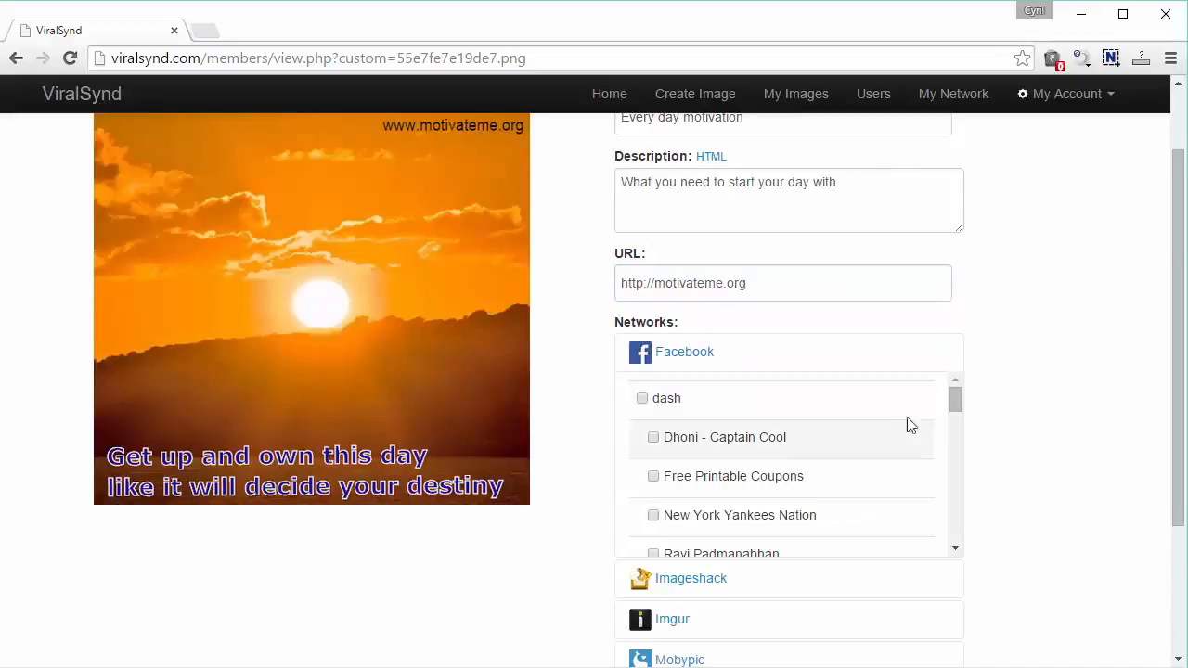
left_click_drag(954, 401, 956, 511)
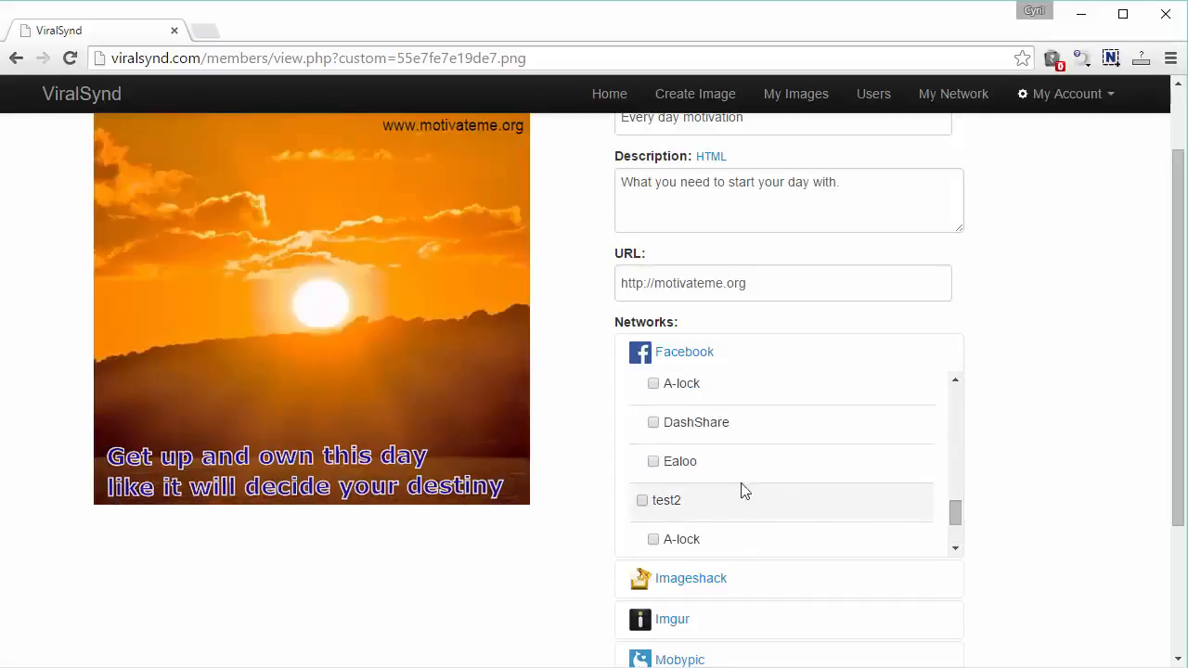
left_click(654, 427)
left_click(655, 464)
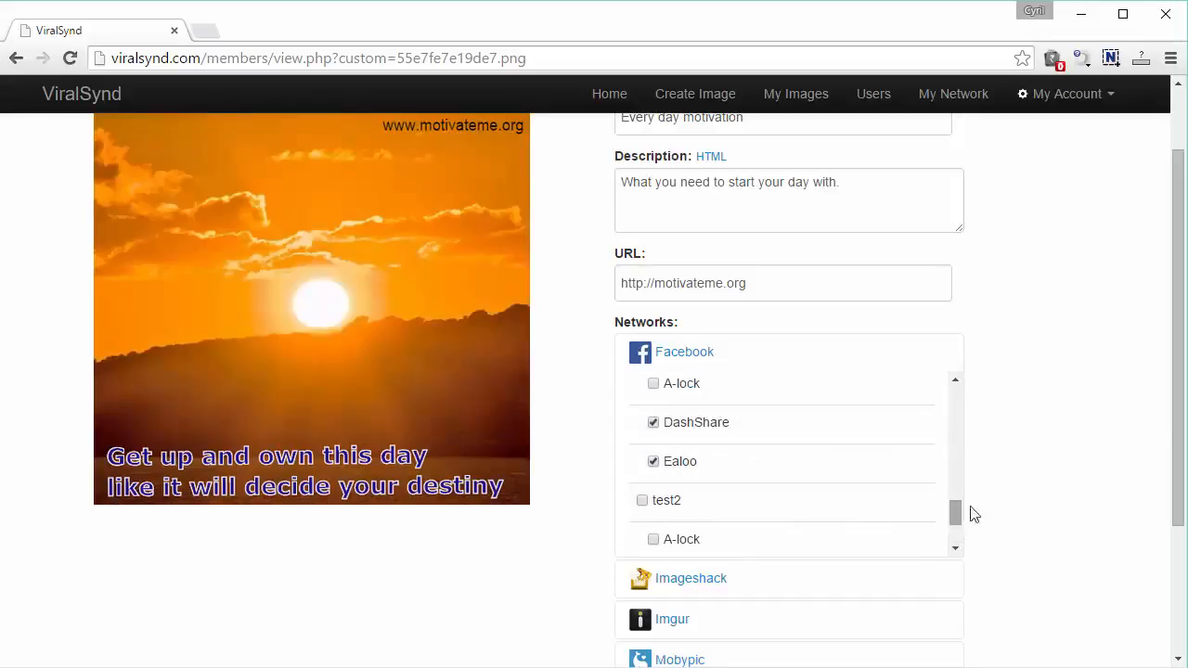
Review the accounts available under Imageshack, Imgur, Mobypic, Twitter and Wordpress
scroll(973, 514, "down", 2)
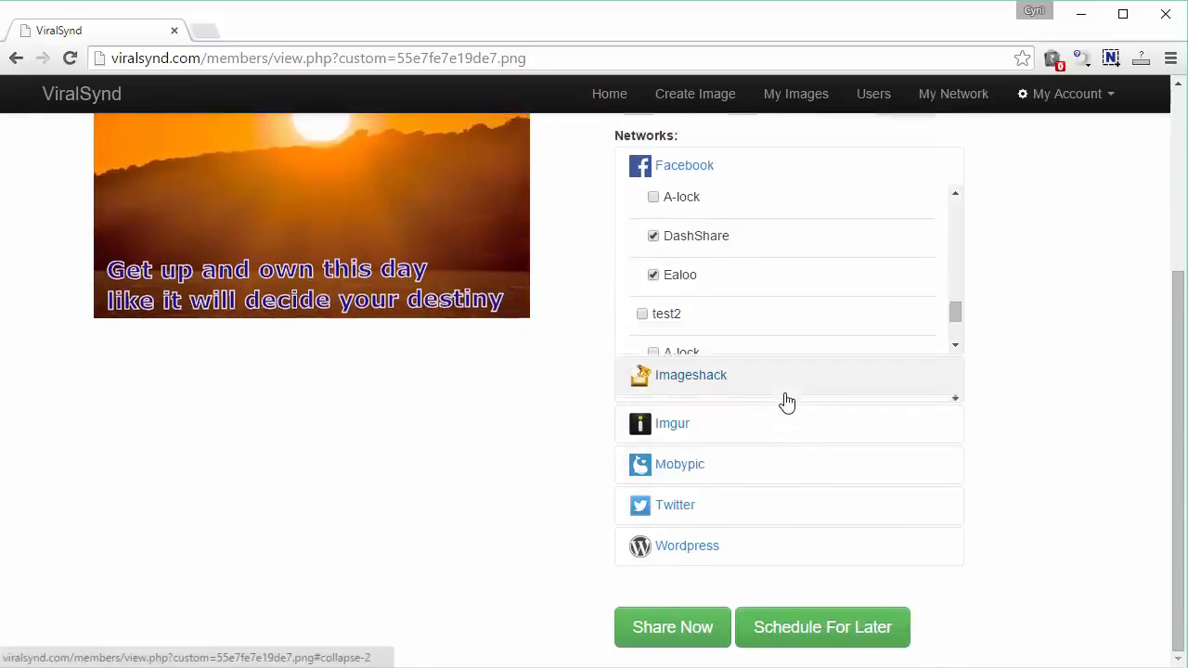
left_click(786, 399)
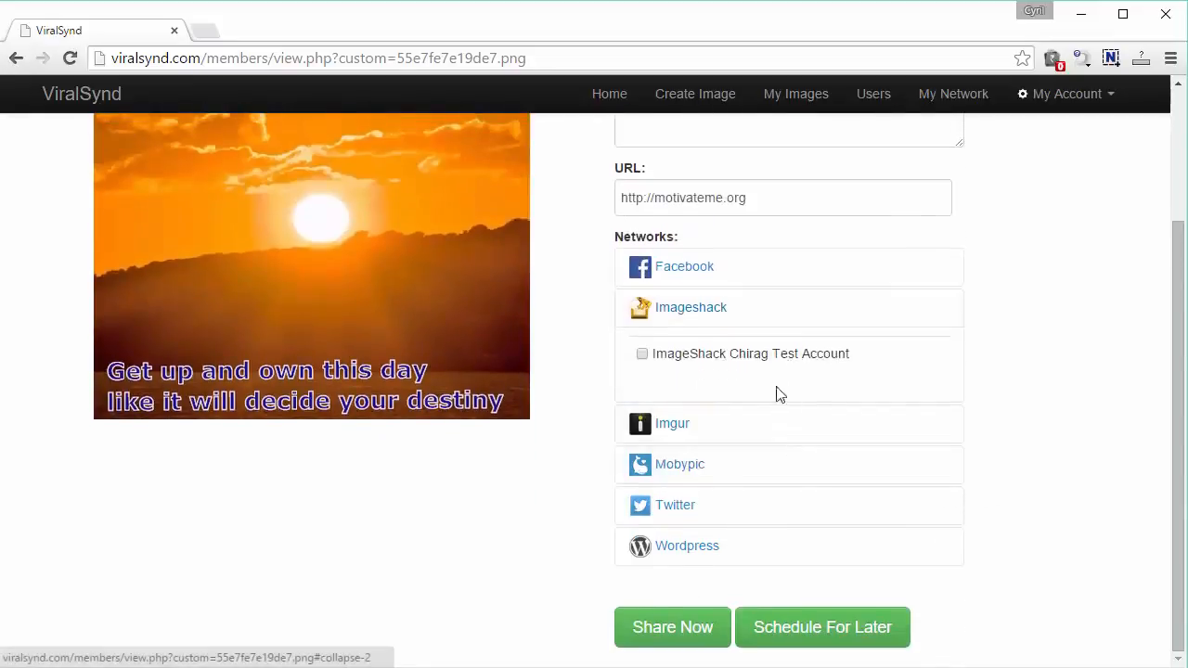
left_click(704, 365)
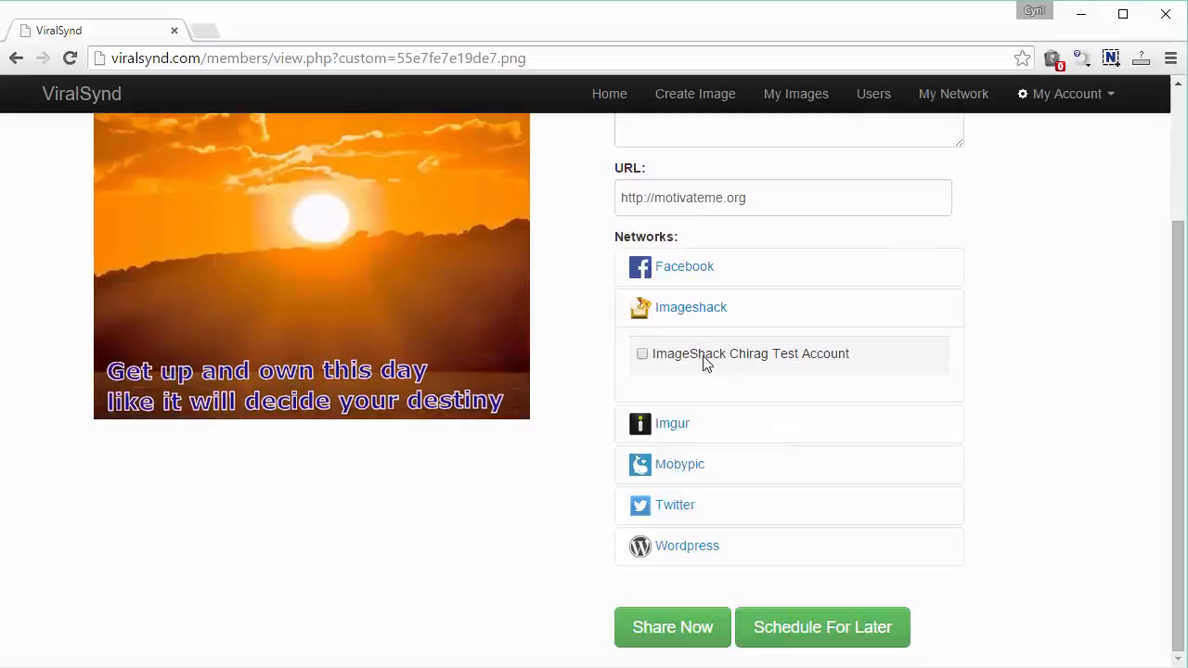
left_click(723, 431)
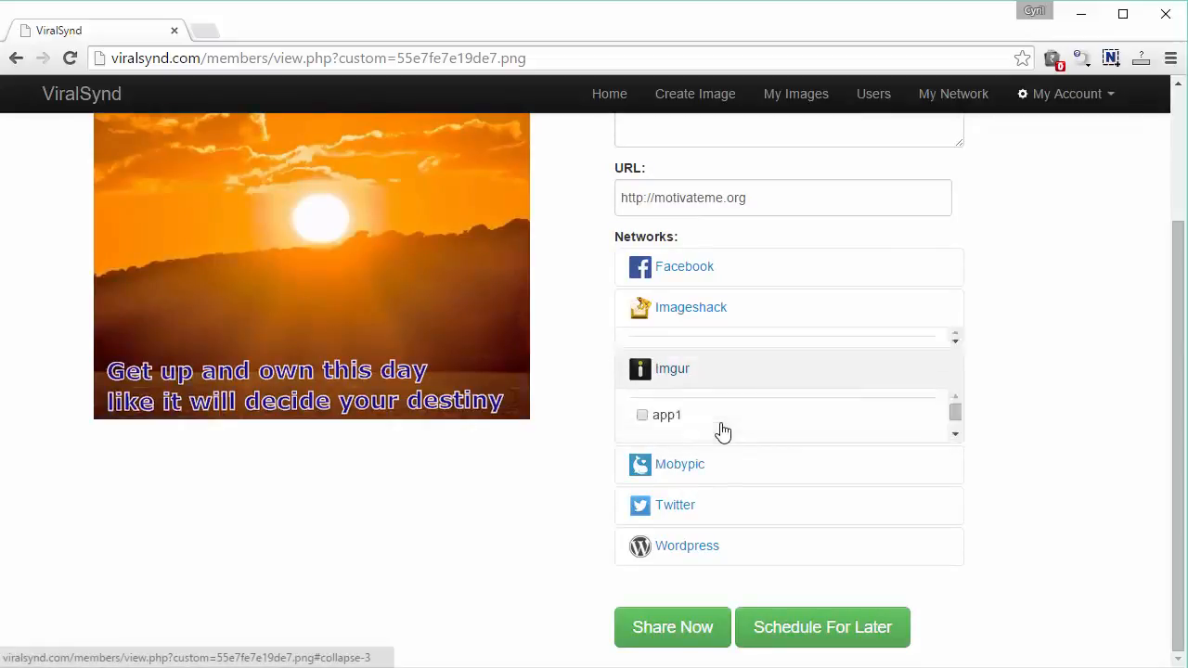
left_click(729, 490)
left_click(725, 507)
left_click(721, 547)
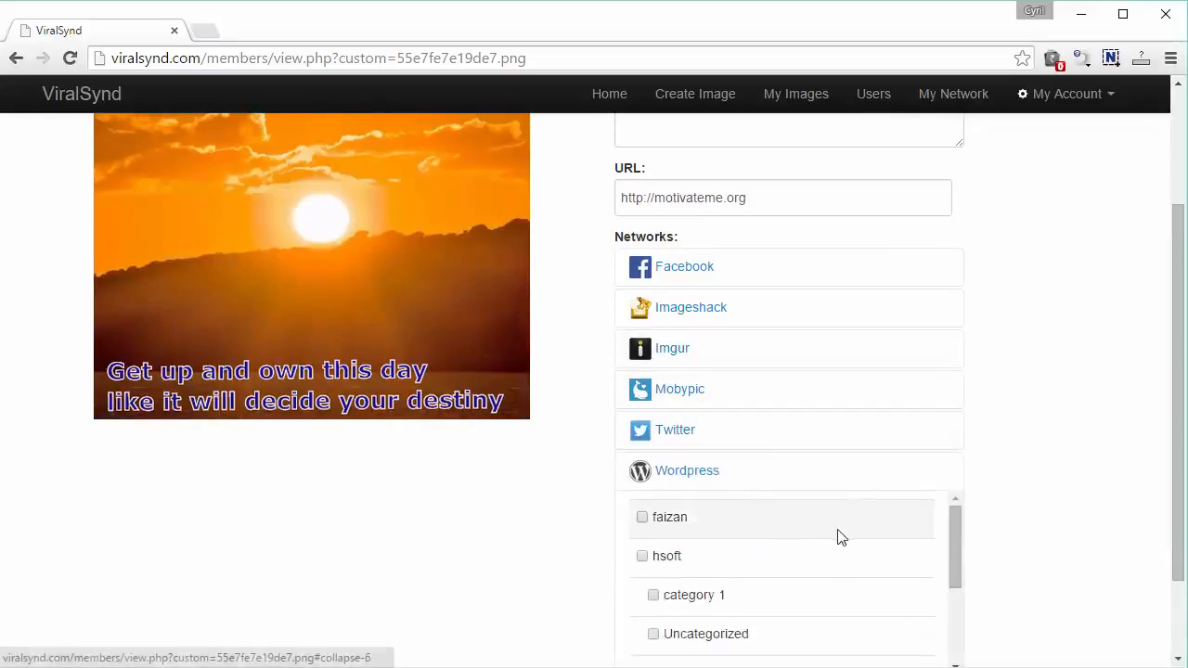
scroll(838, 538, "down", 3)
left_click(838, 362)
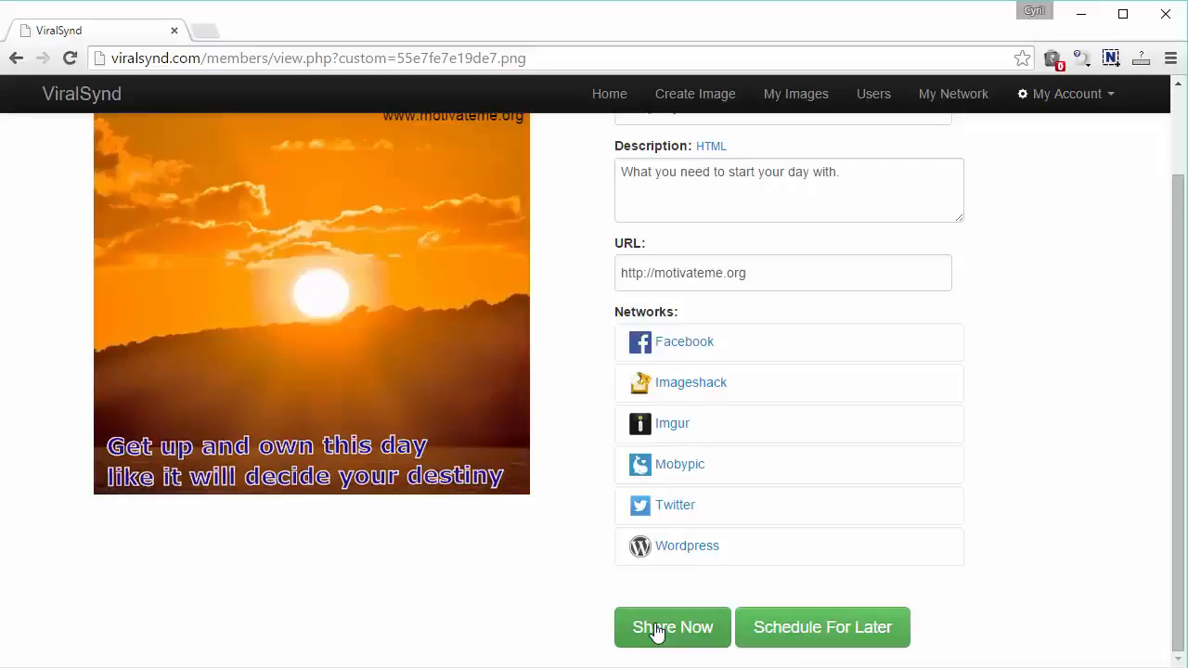
Schedule the image share for September 4th, 2015 1:34 pm in the International Date Line West timezone
left_click(789, 629)
scroll(935, 526, "down", 2)
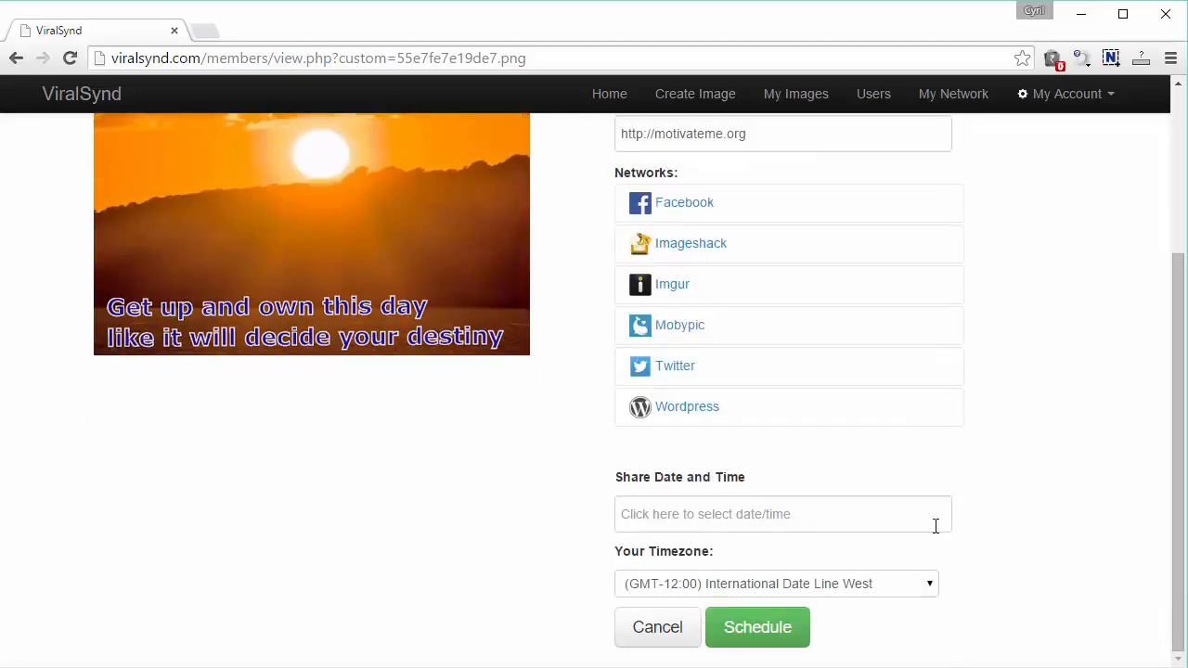
left_click(828, 514)
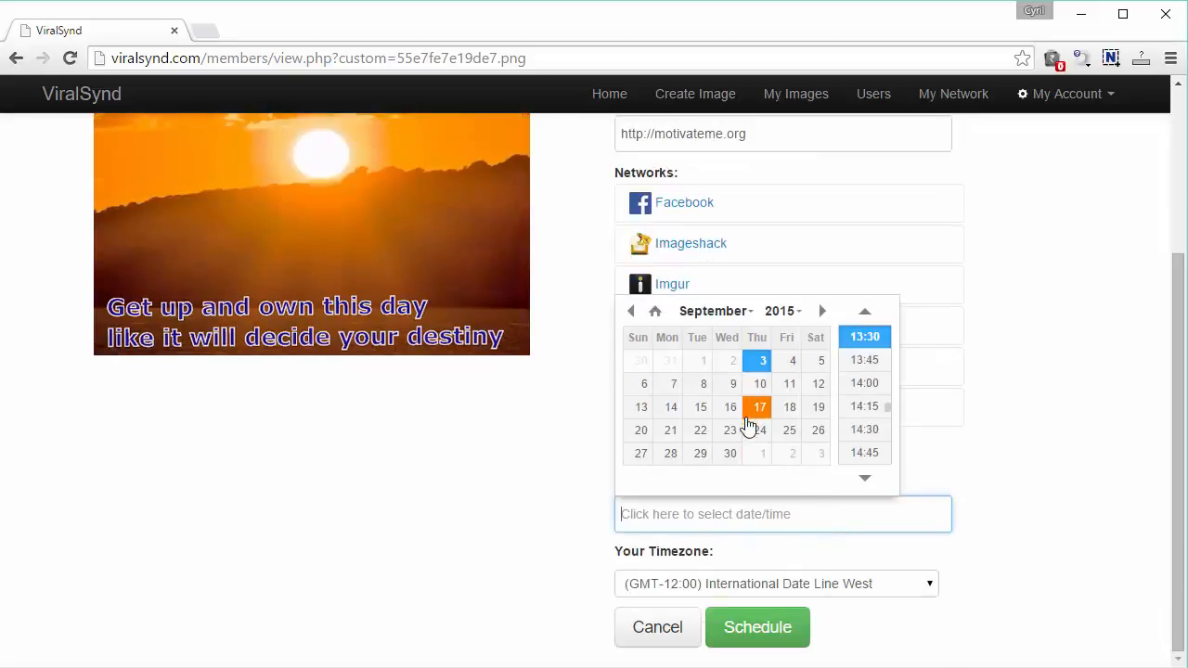
left_click(718, 591)
left_click(1034, 631)
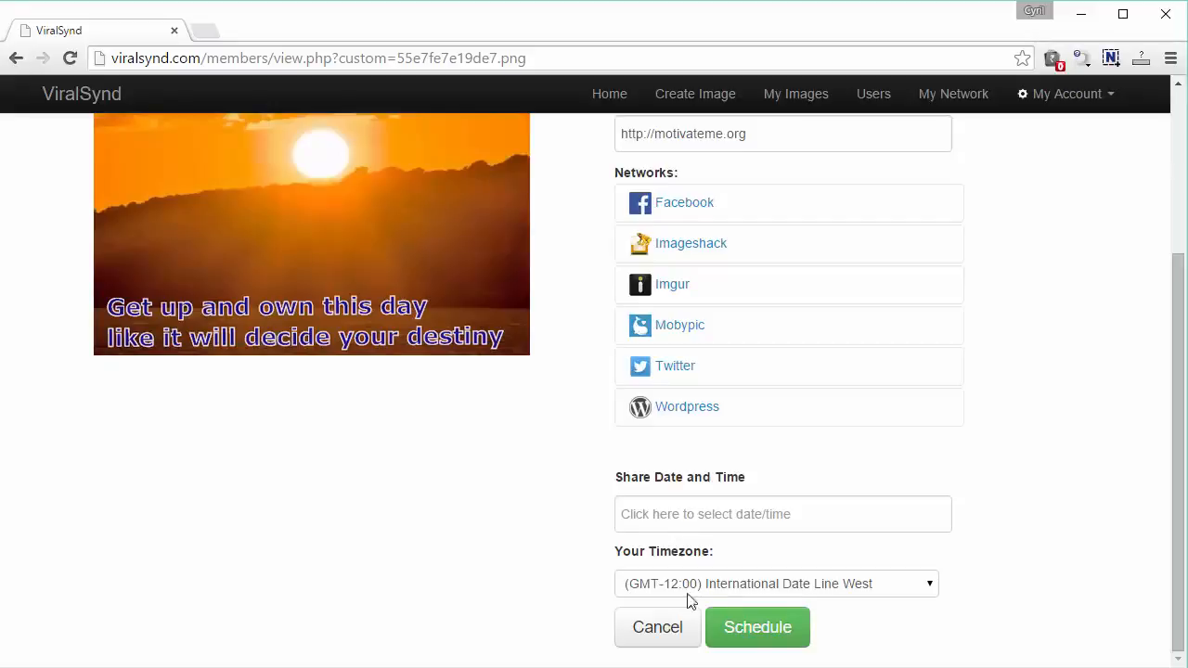
left_click(748, 516)
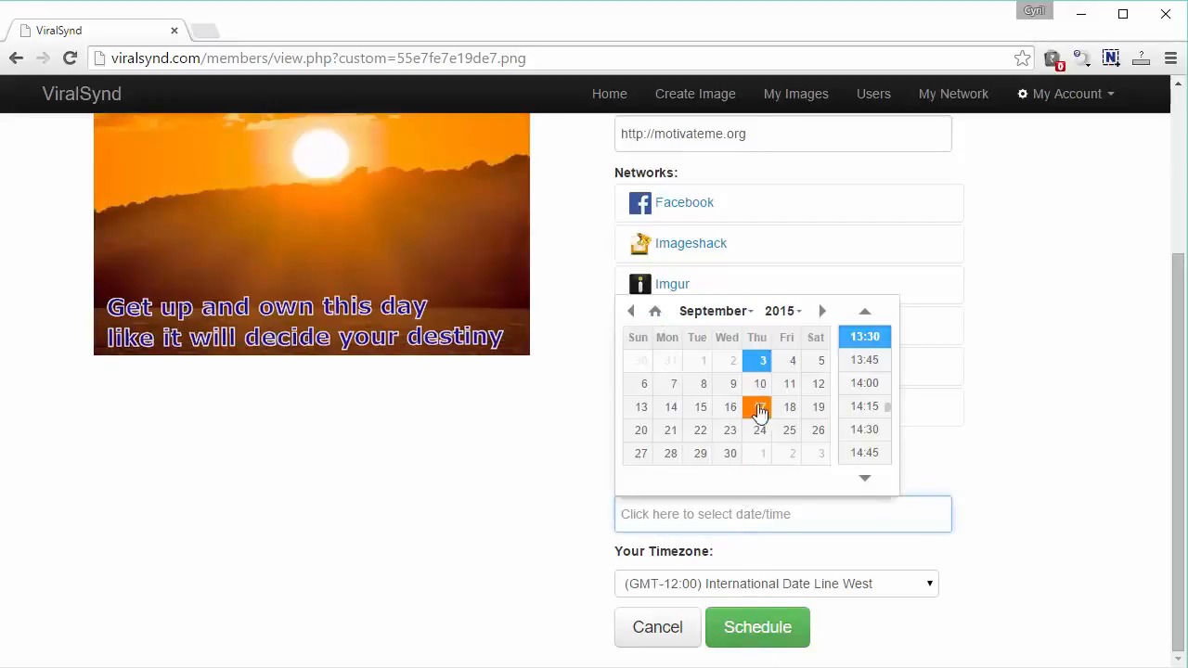
left_click(790, 364)
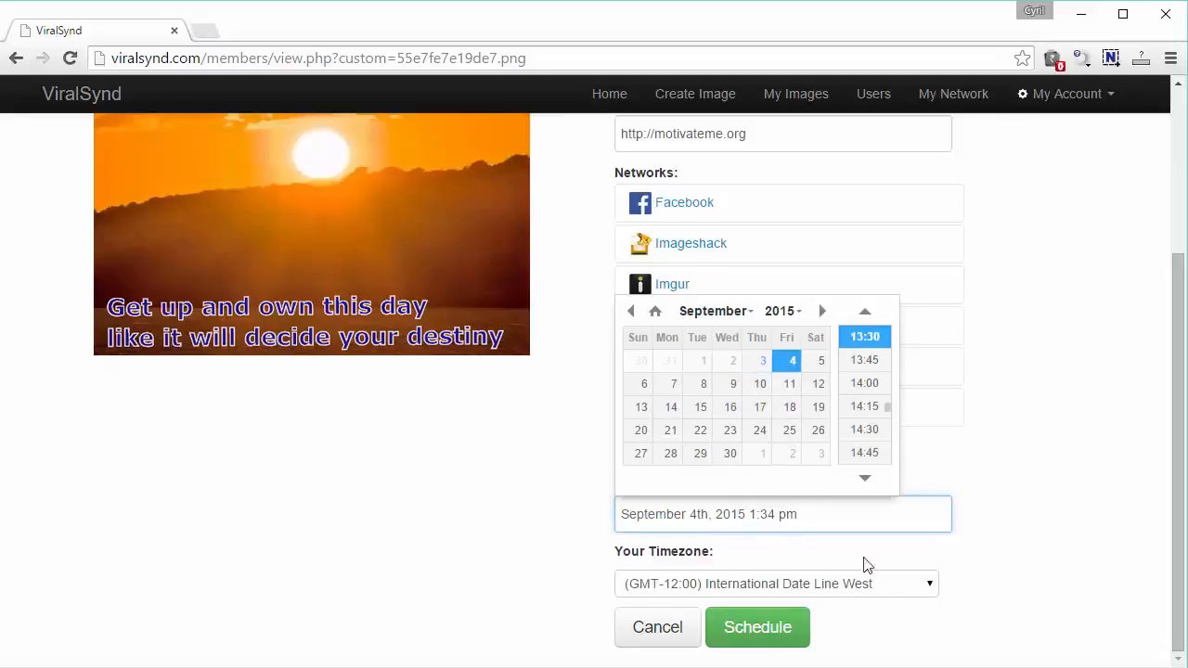
left_click(1019, 538)
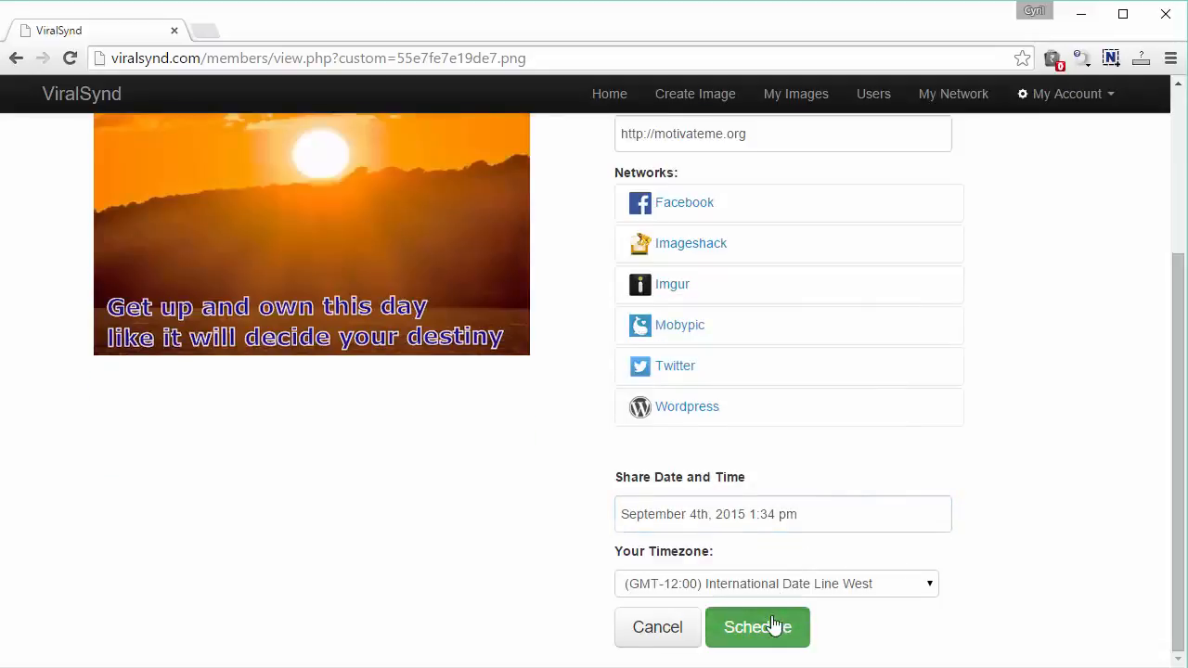
left_click(773, 627)
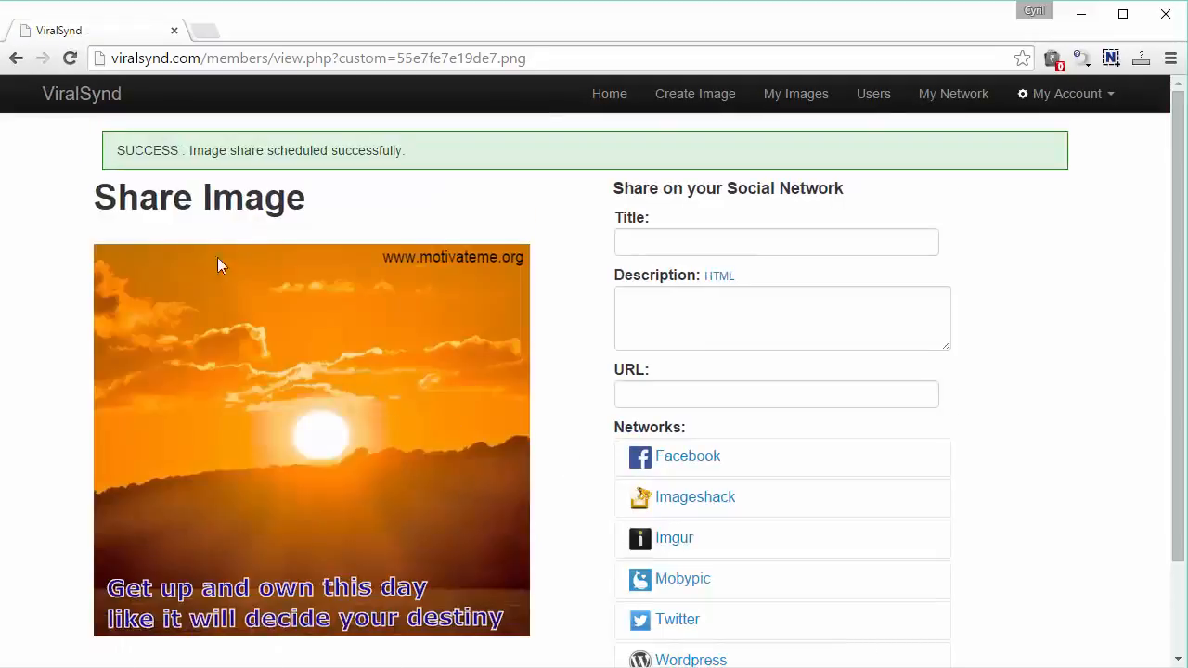
left_click_drag(117, 159, 410, 169)
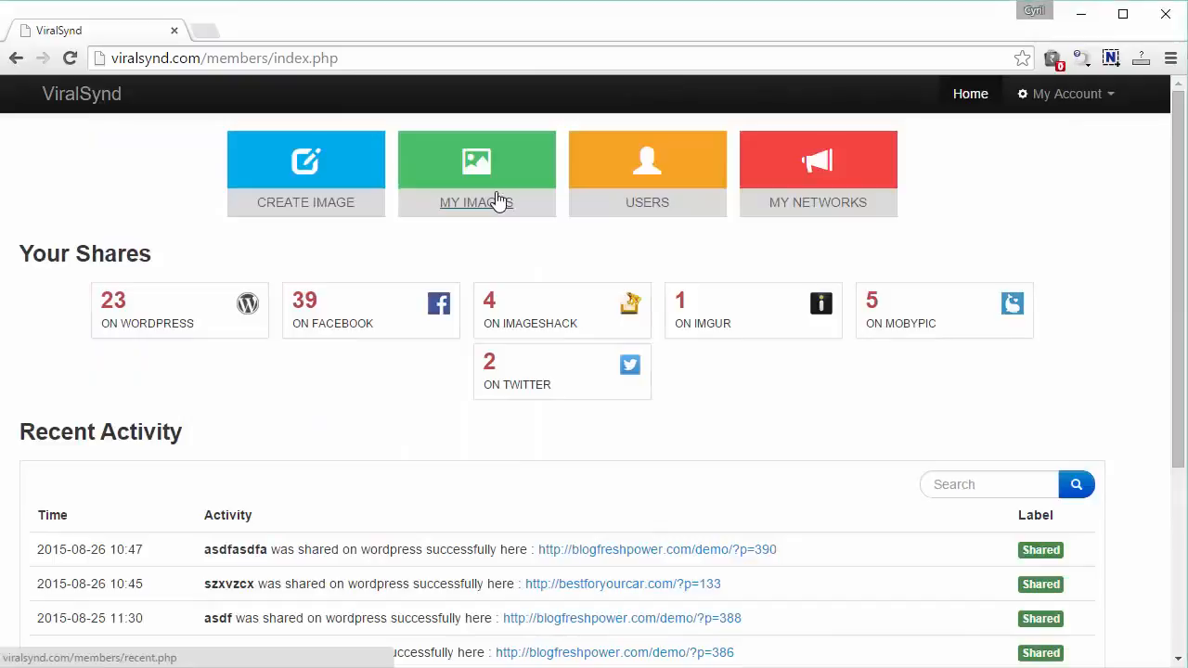
Open the collection of saved images and look through its first page
left_click(525, 198)
scroll(1067, 278, "down", 9)
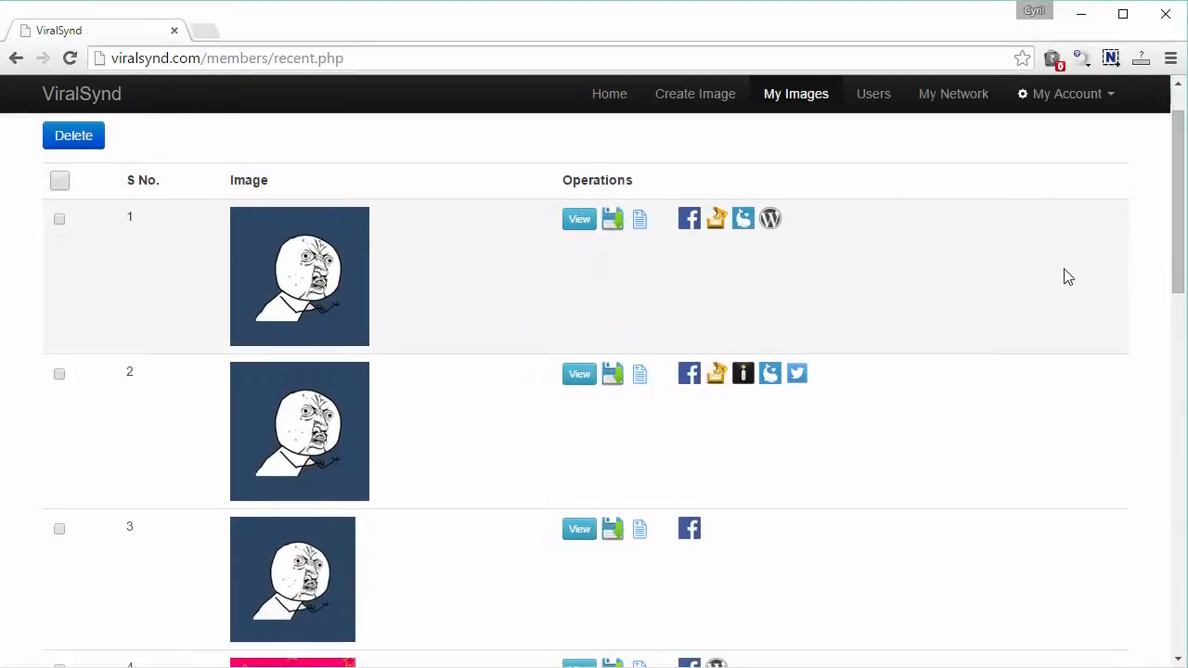
scroll(1068, 315, "down", 5)
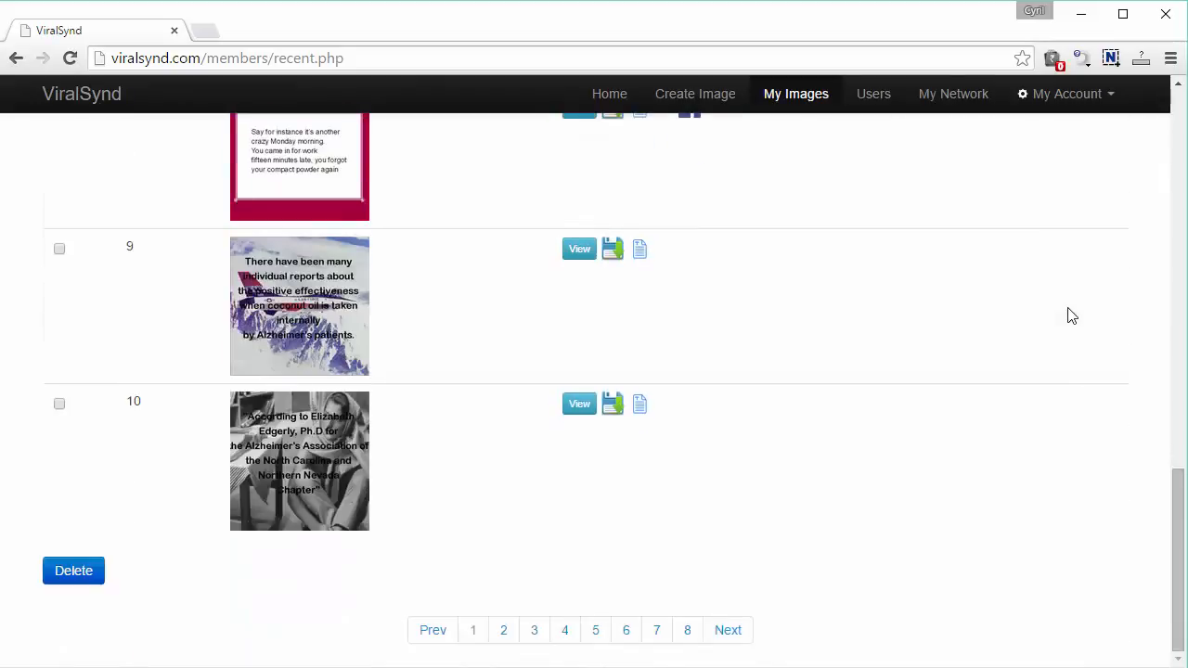
scroll(1007, 454, "up", 3)
scroll(1011, 456, "up", 10)
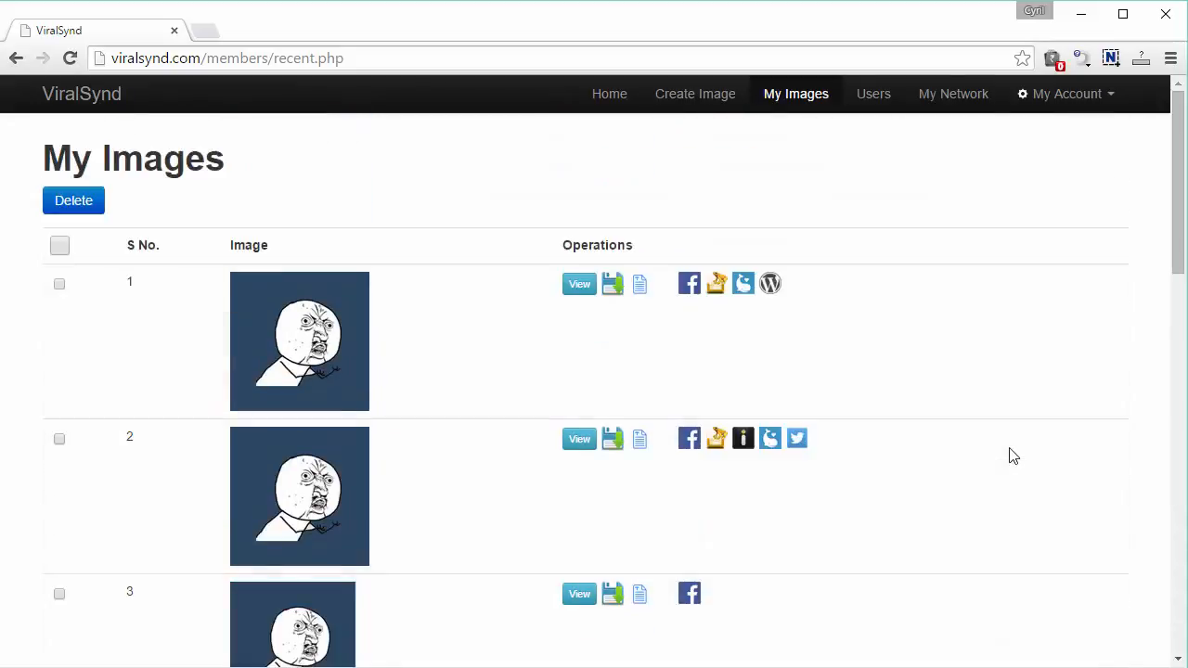
View the share page of the first saved image and return to the image list
left_click(584, 292)
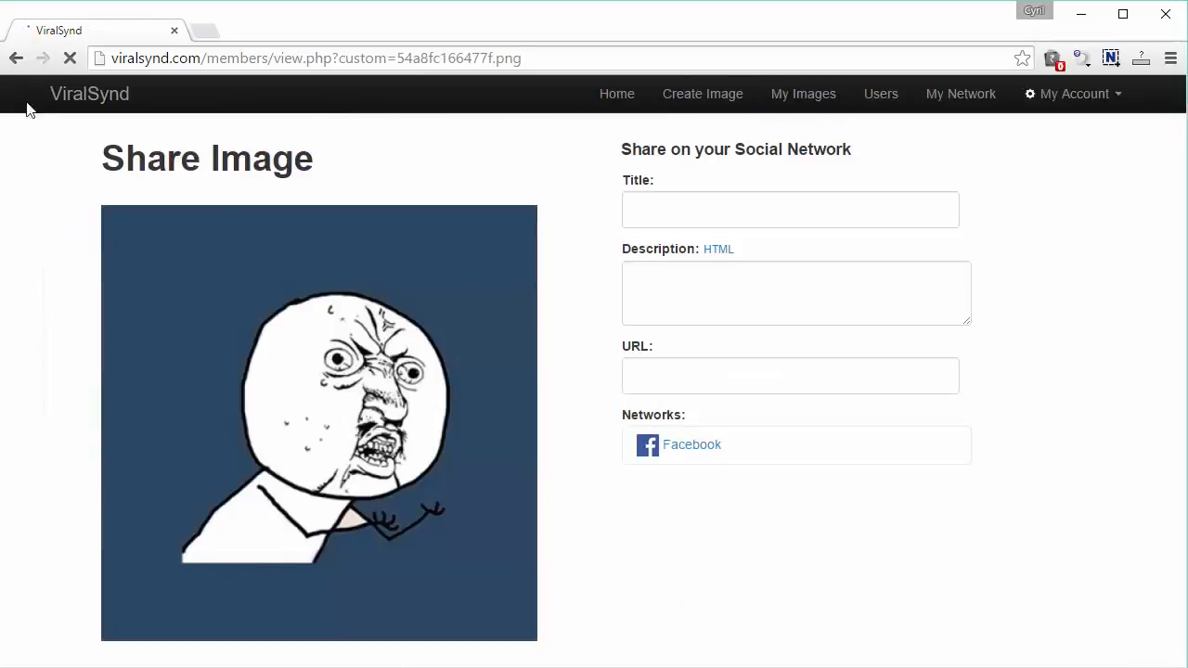
left_click(16, 57)
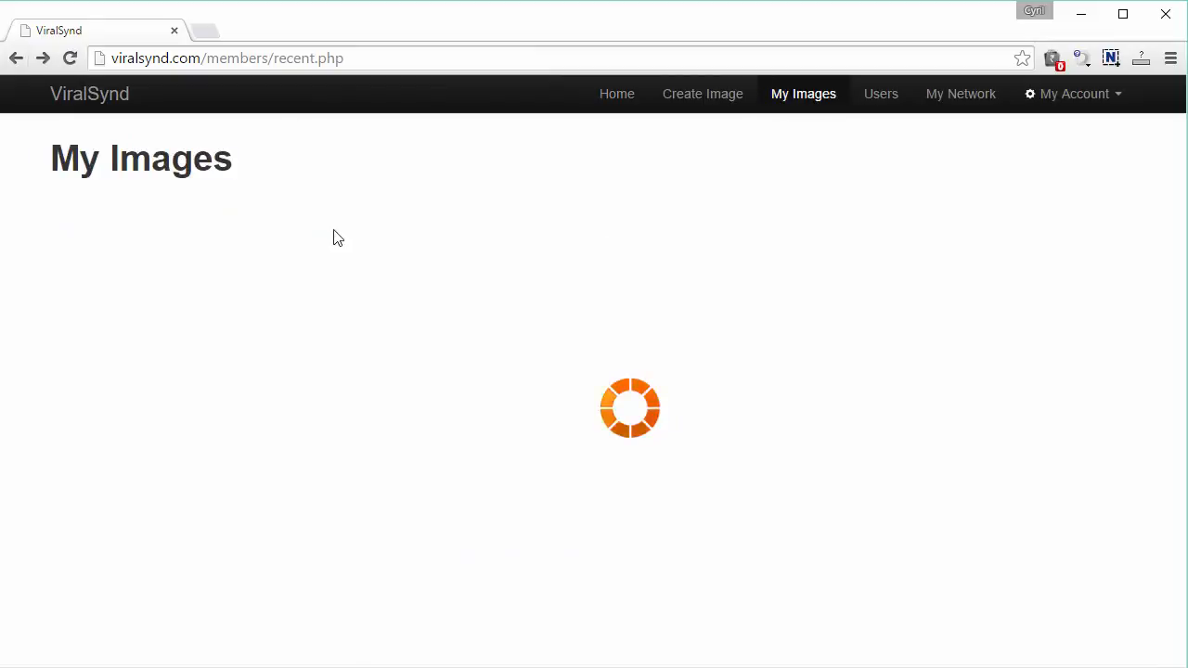
scroll(597, 300, "down", 1)
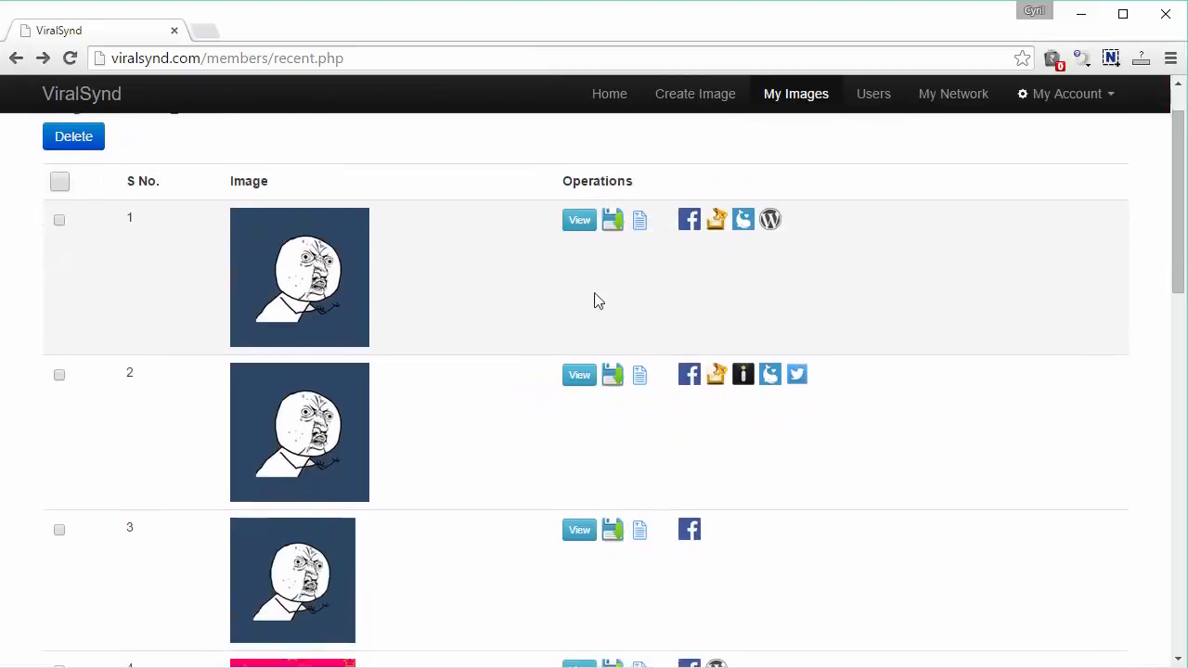
Review the first image's posting history across all networks and its separate Facebook post history
left_click(641, 223)
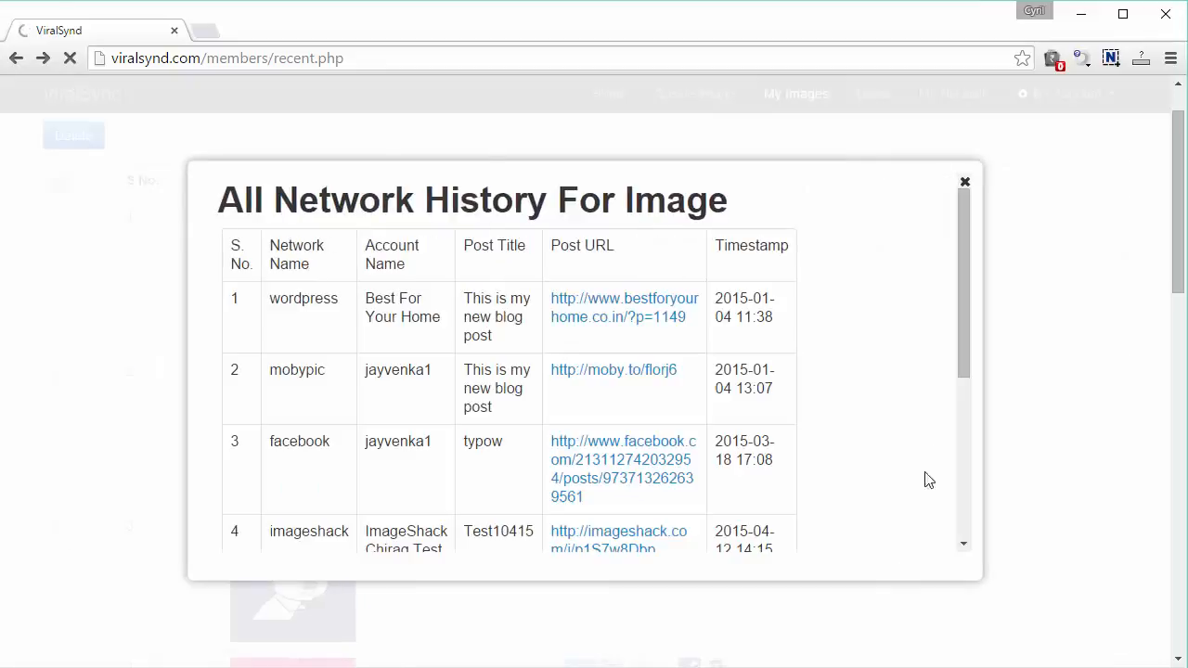
scroll(881, 334, "down", 6)
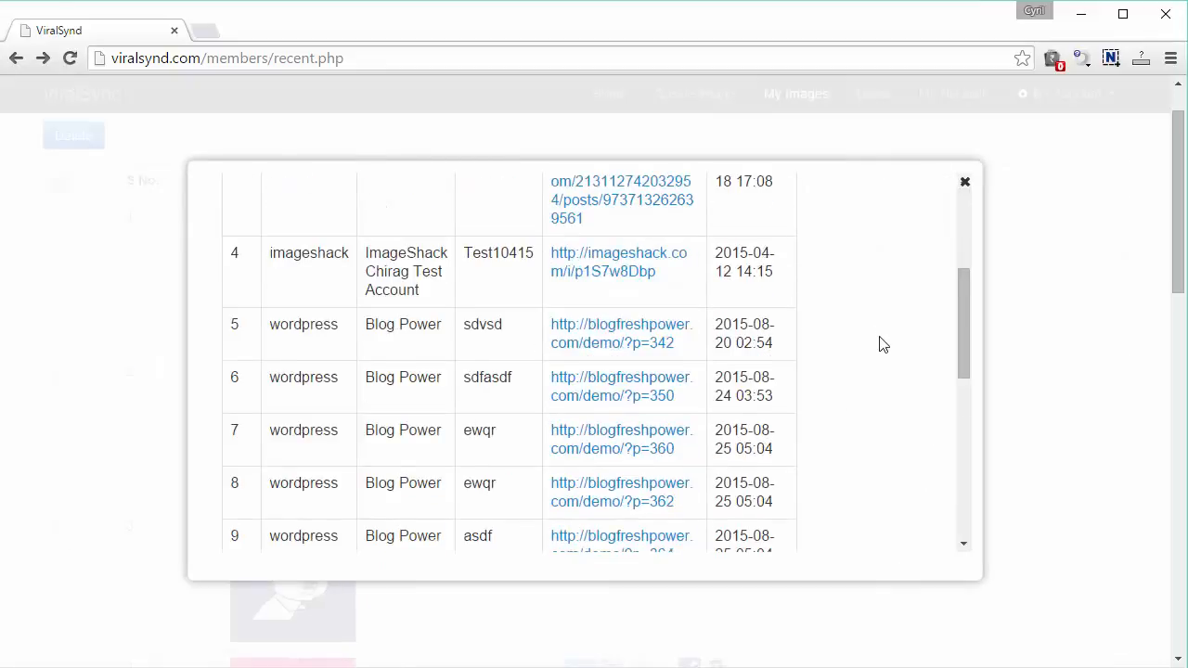
scroll(588, 392, "down", 3)
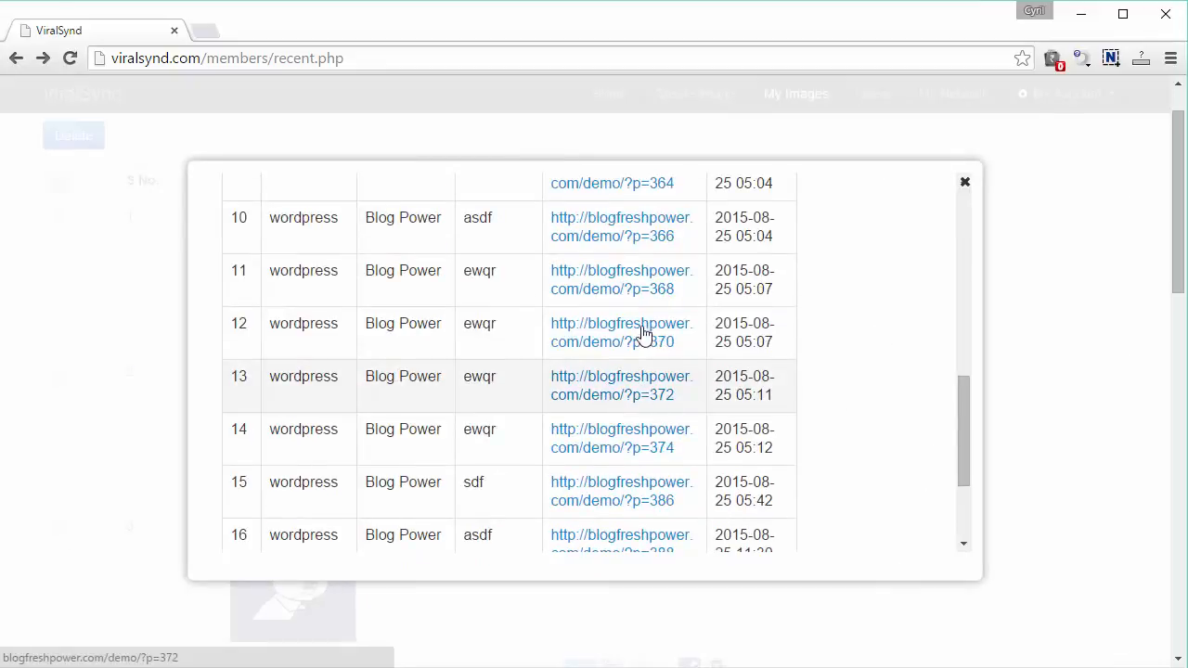
scroll(649, 371, "down", 3)
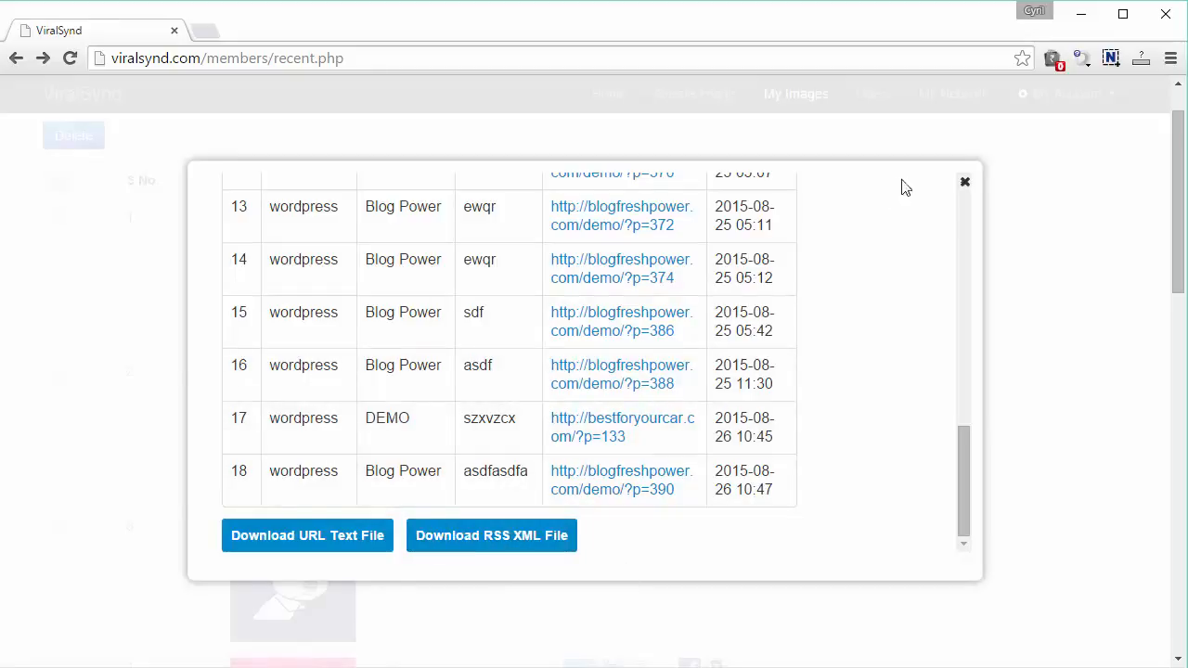
left_click(965, 184)
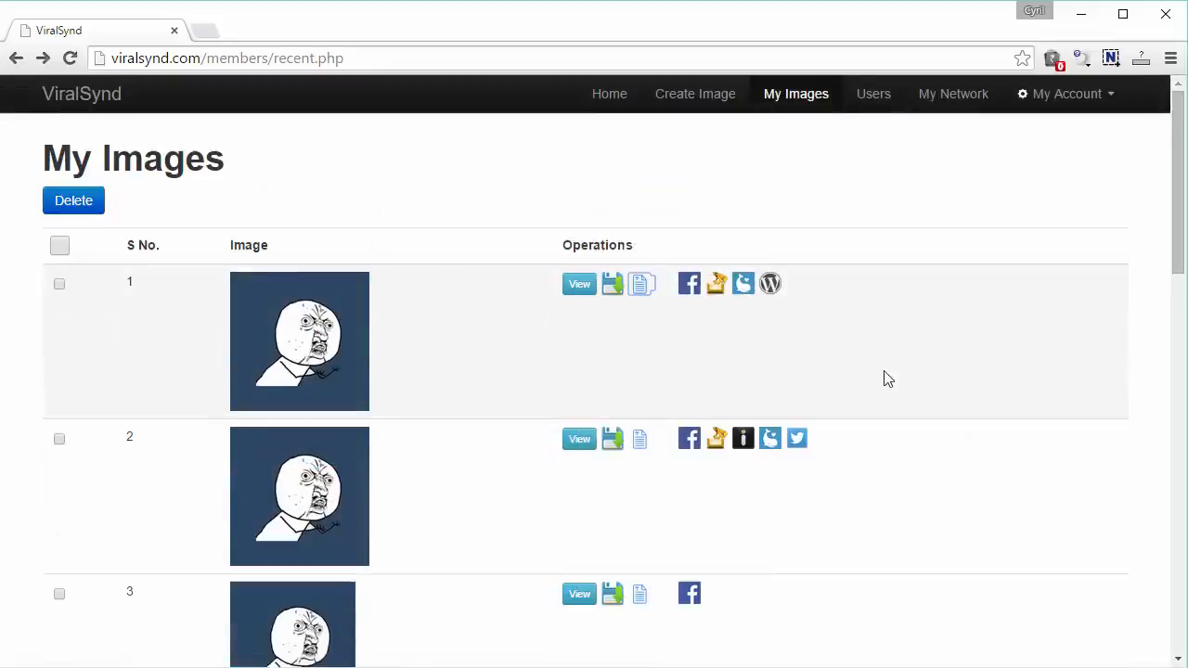
left_click(694, 290)
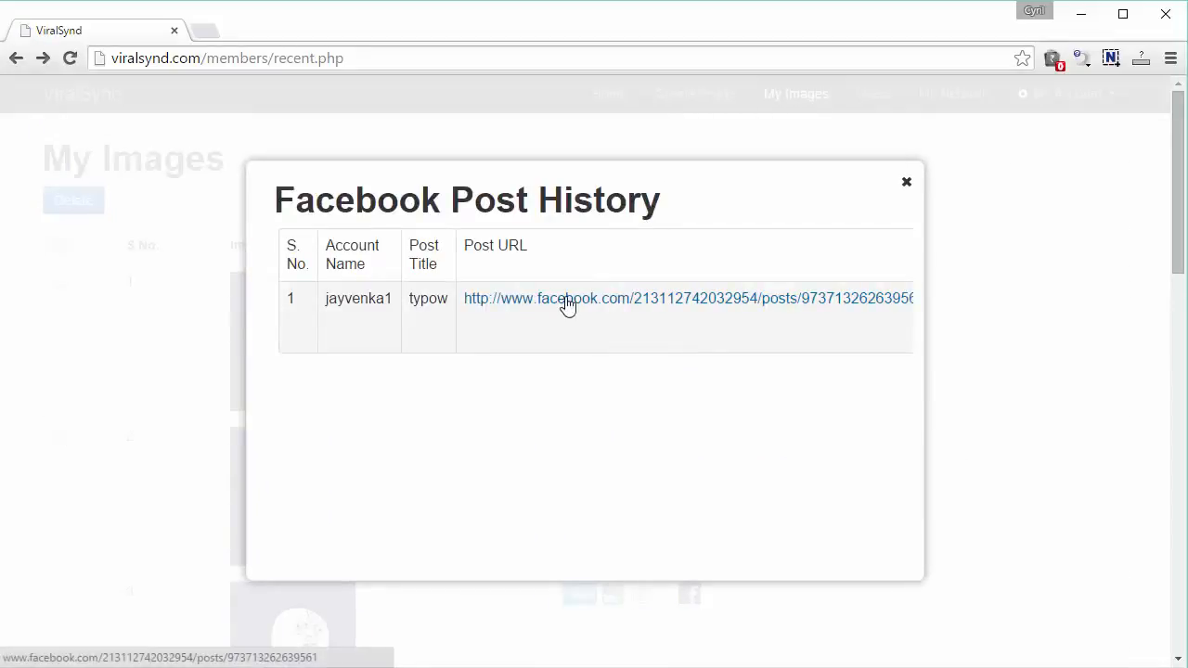
left_click(905, 183)
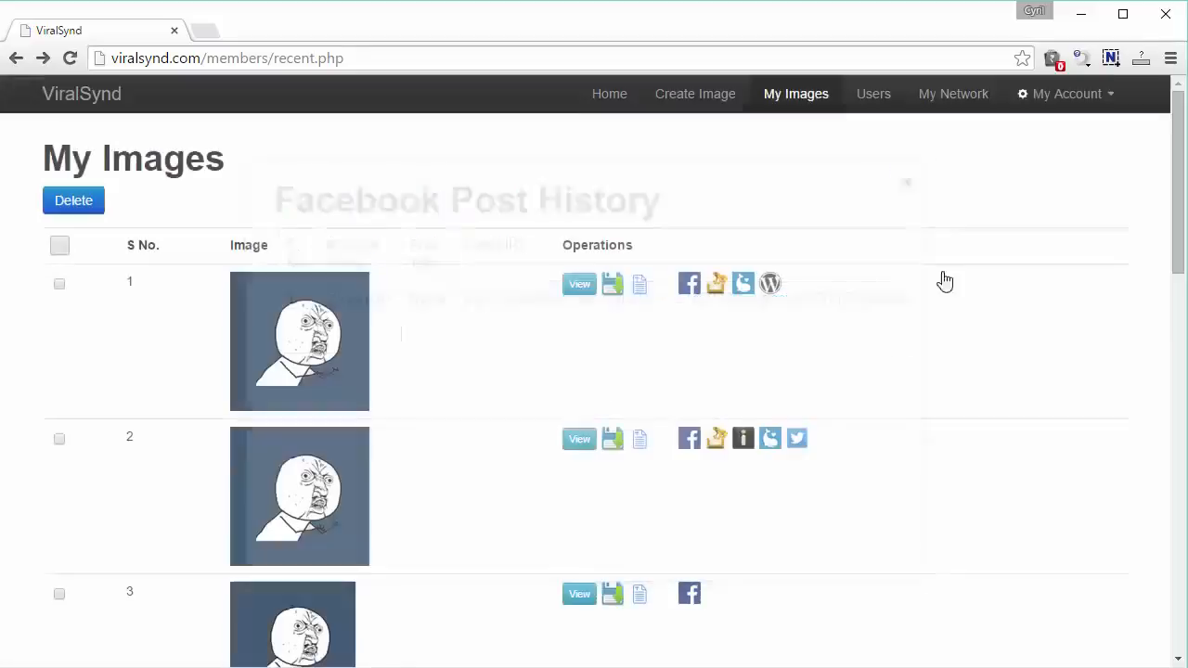
Look through the remaining saved images and the networks each one was shared on
scroll(838, 406, "down", 3)
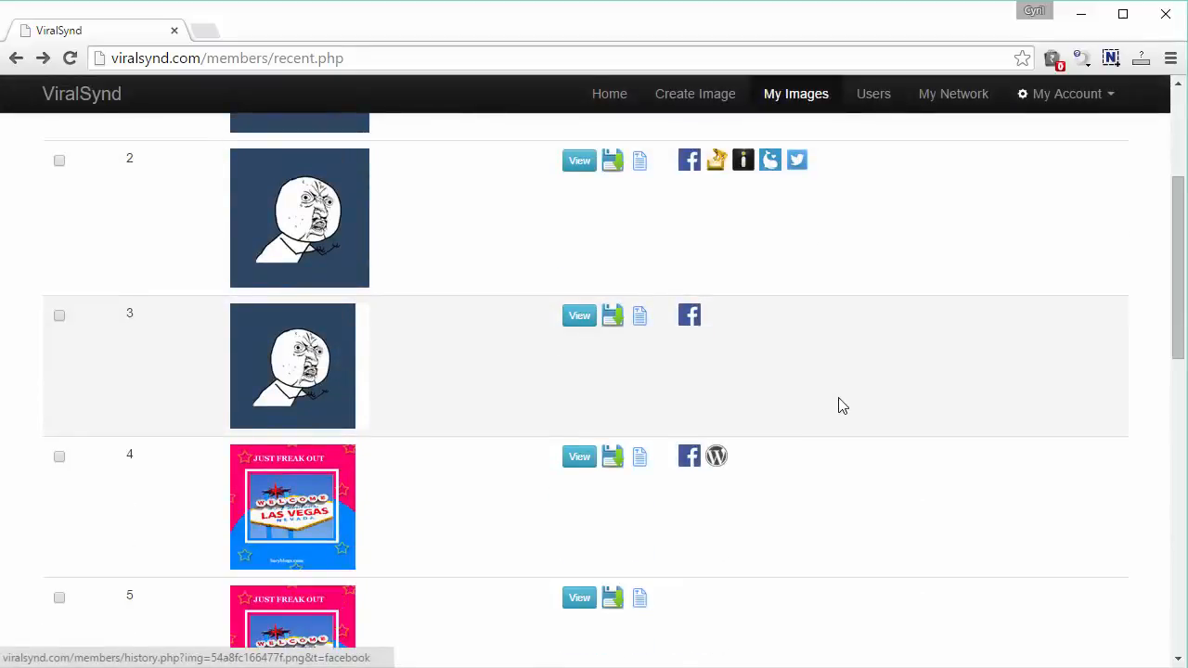
scroll(842, 406, "down", 1)
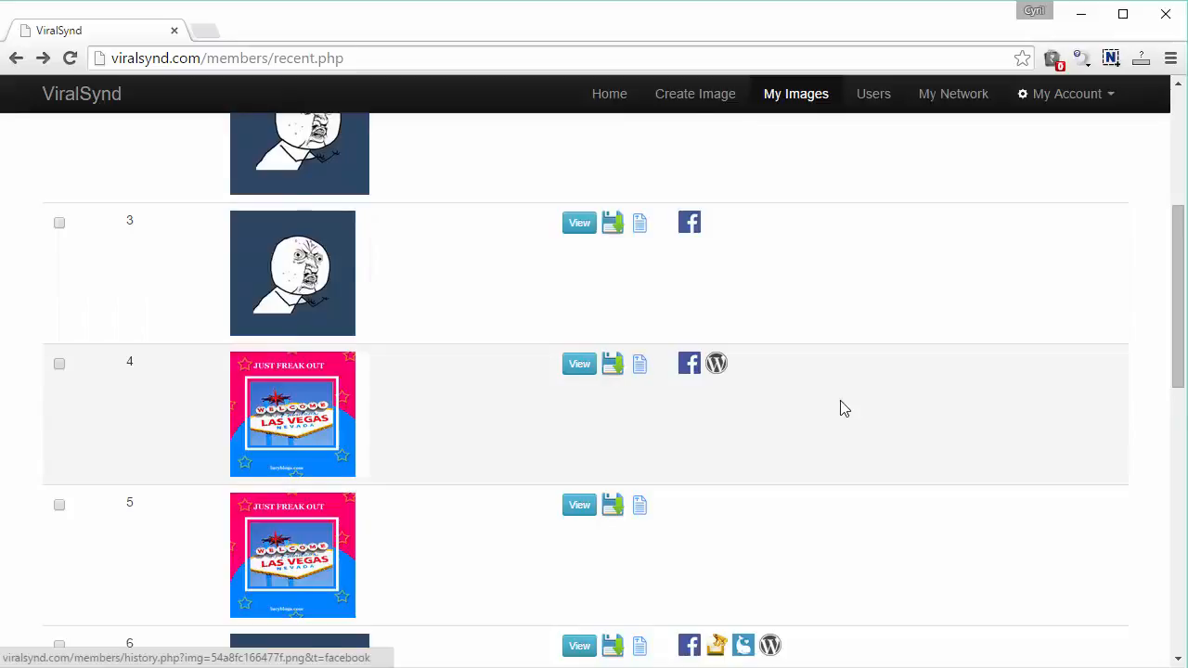
scroll(843, 408, "down", 1)
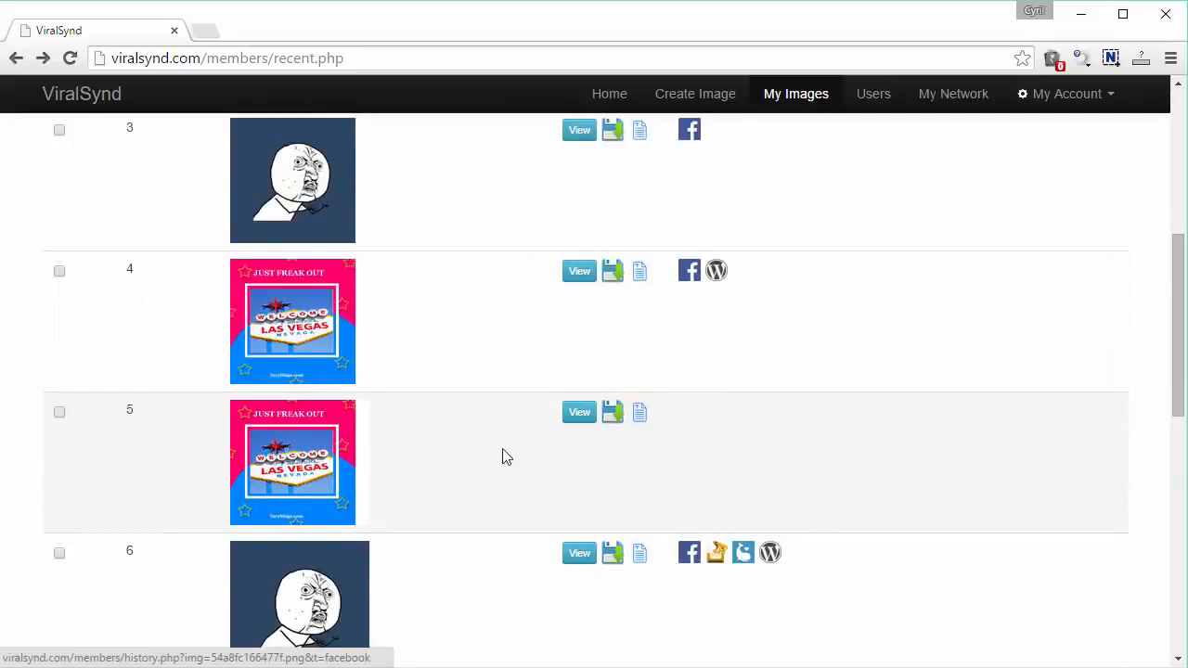
scroll(502, 457, "down", 1)
scroll(485, 340, "down", 1)
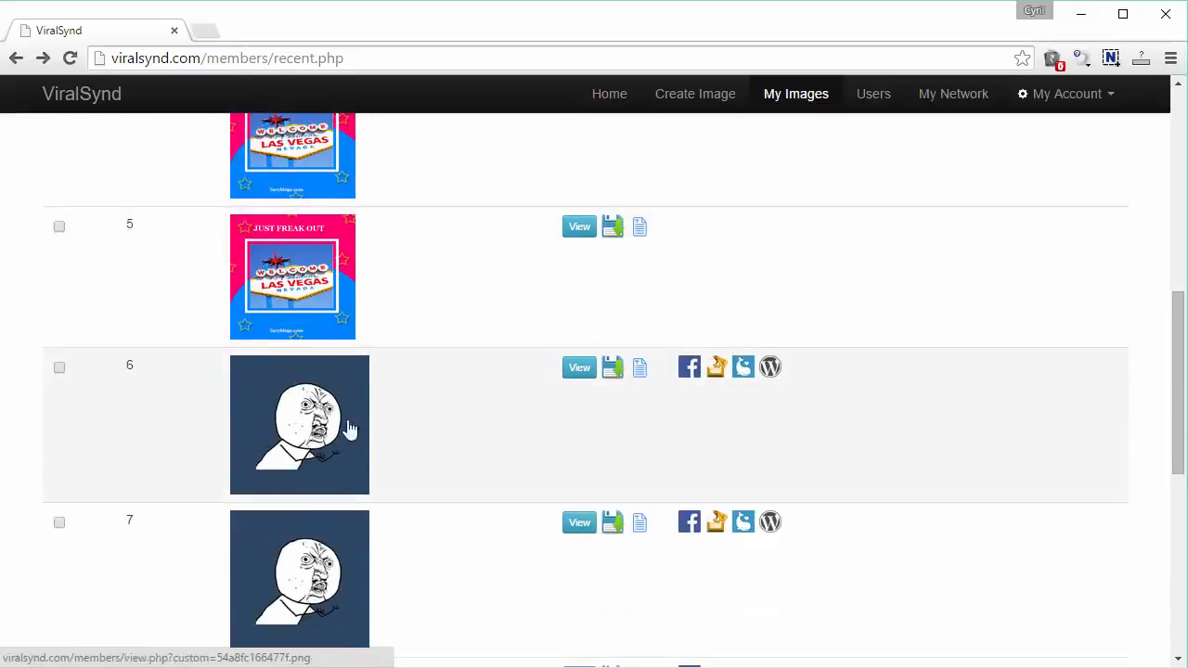
scroll(353, 432, "down", 1)
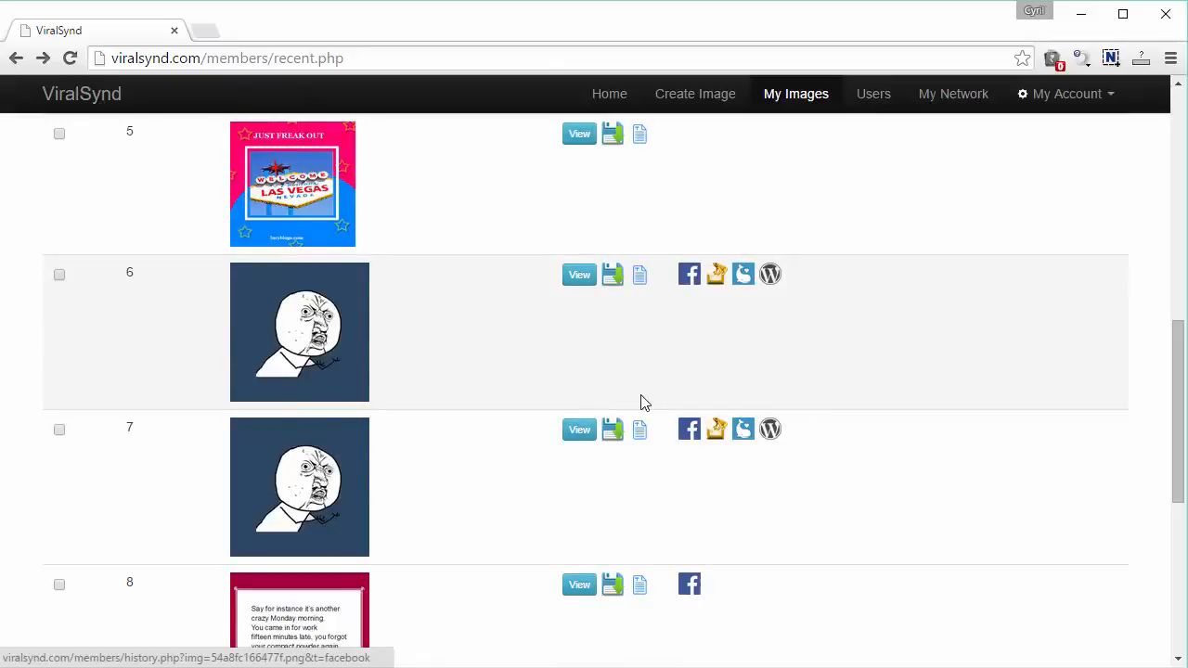
scroll(654, 413, "up", 1)
scroll(658, 416, "down", 1)
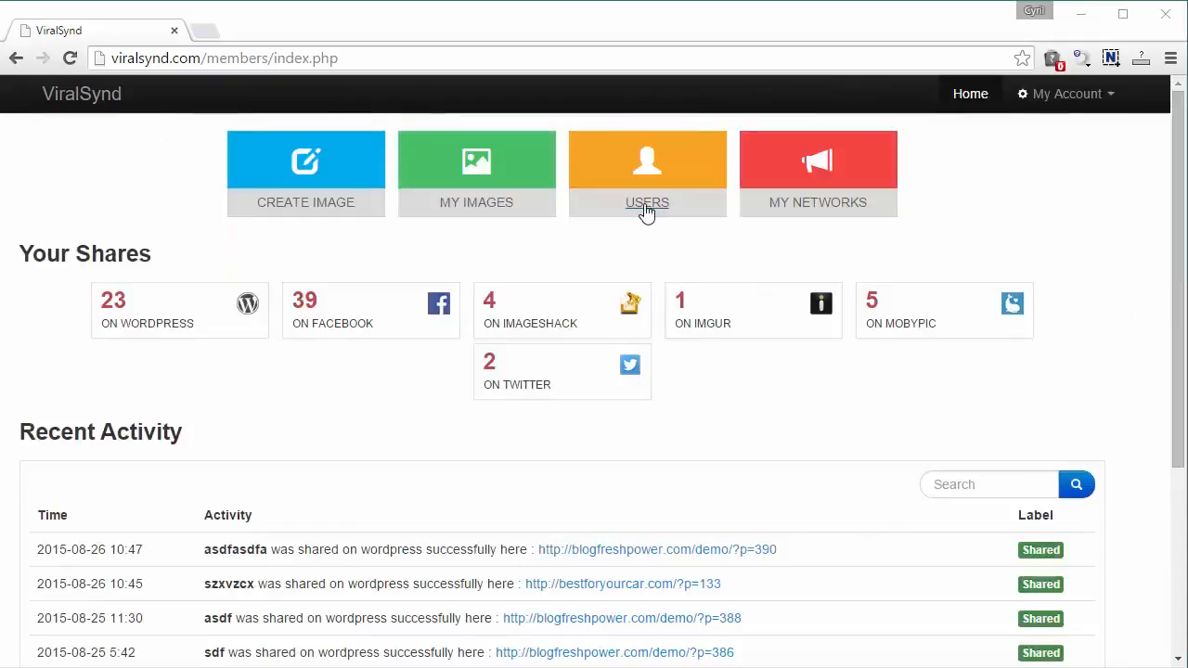
Open the user list and inspect the first user's edit form, including its password field, without changing anything
left_click(647, 205)
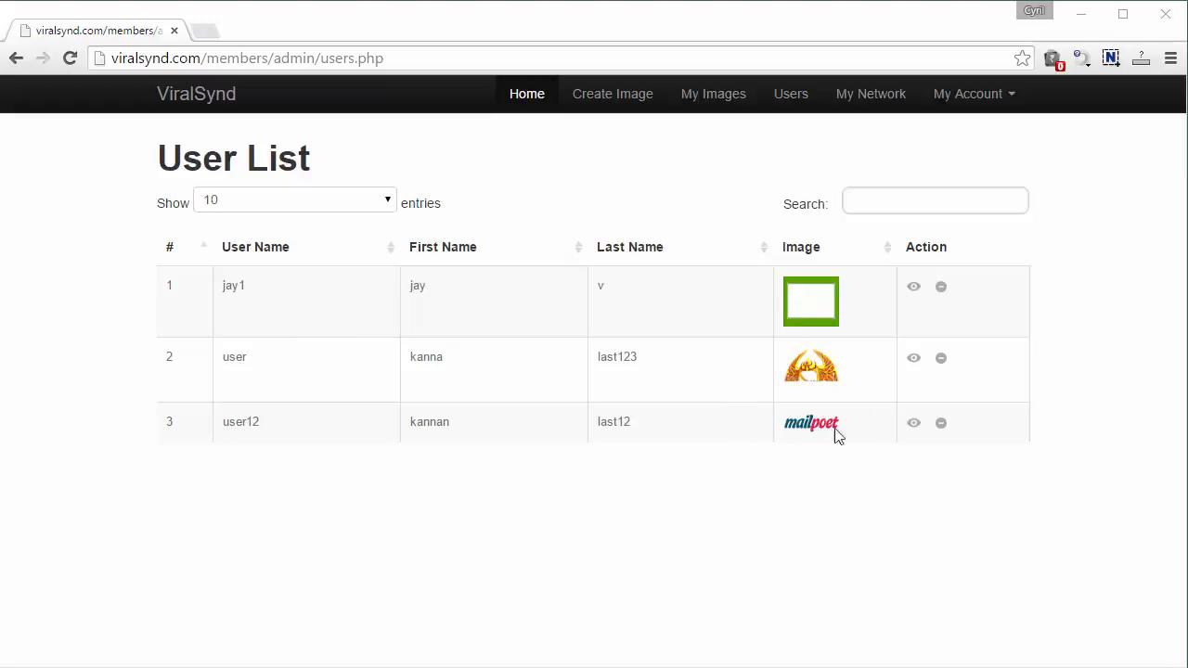
left_click(913, 289)
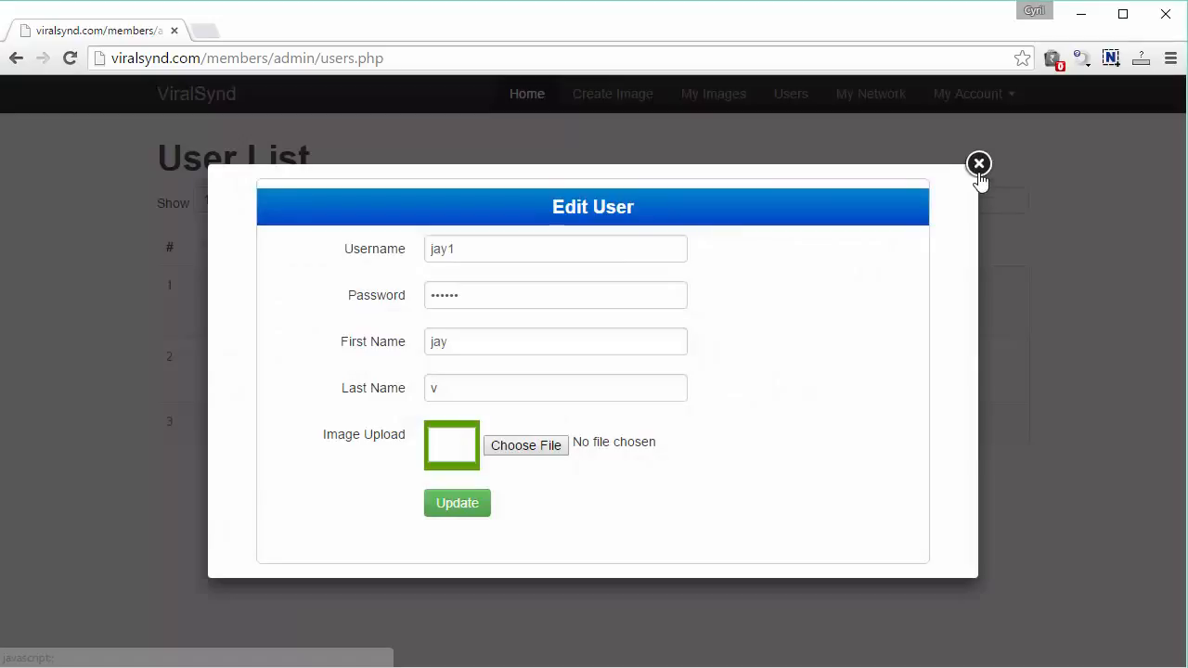
left_click(469, 303)
double_click(469, 303)
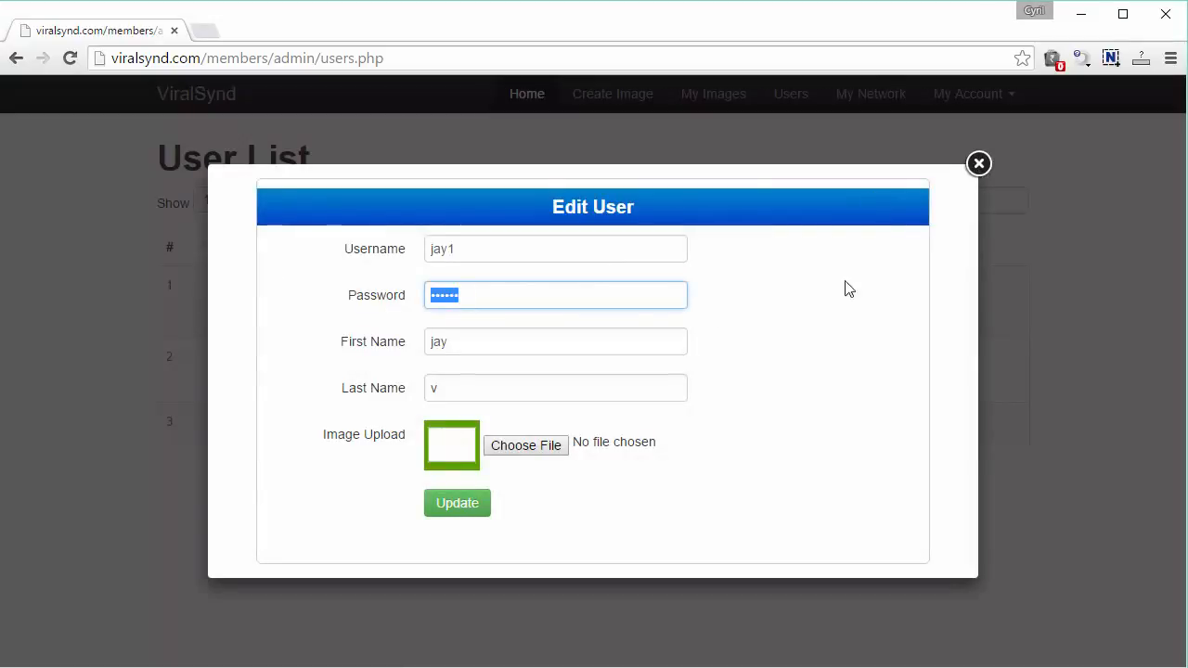
left_click(978, 164)
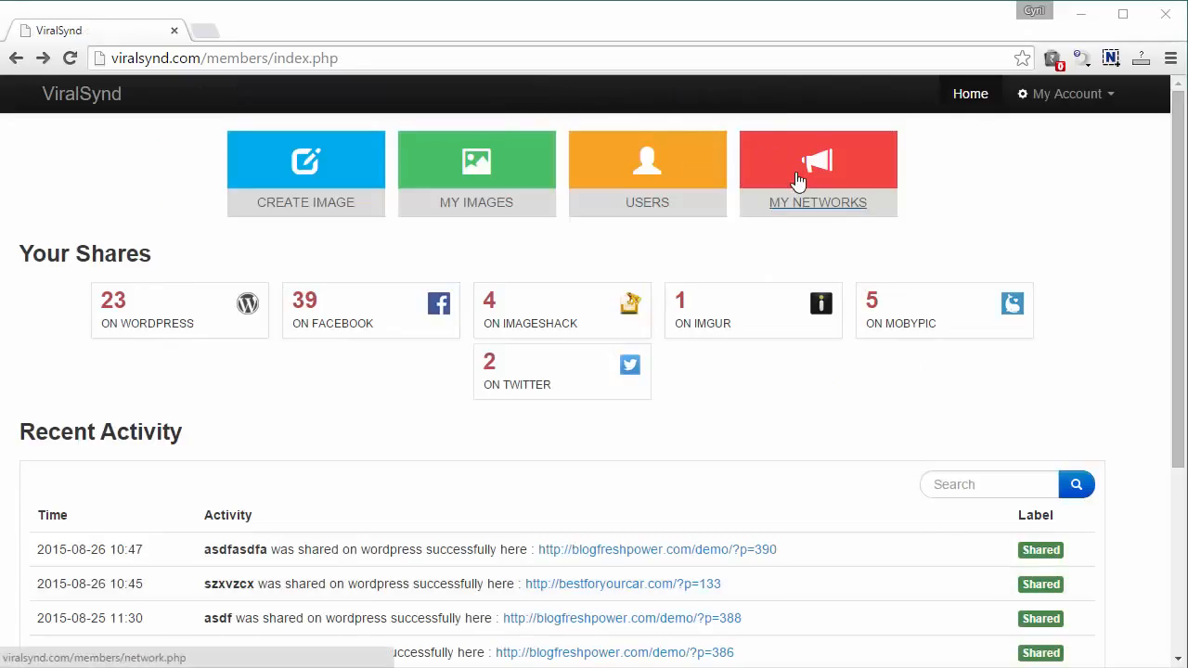
View the available social networks and open the bulk image creation page to read its CSV file instruction
left_click(796, 179)
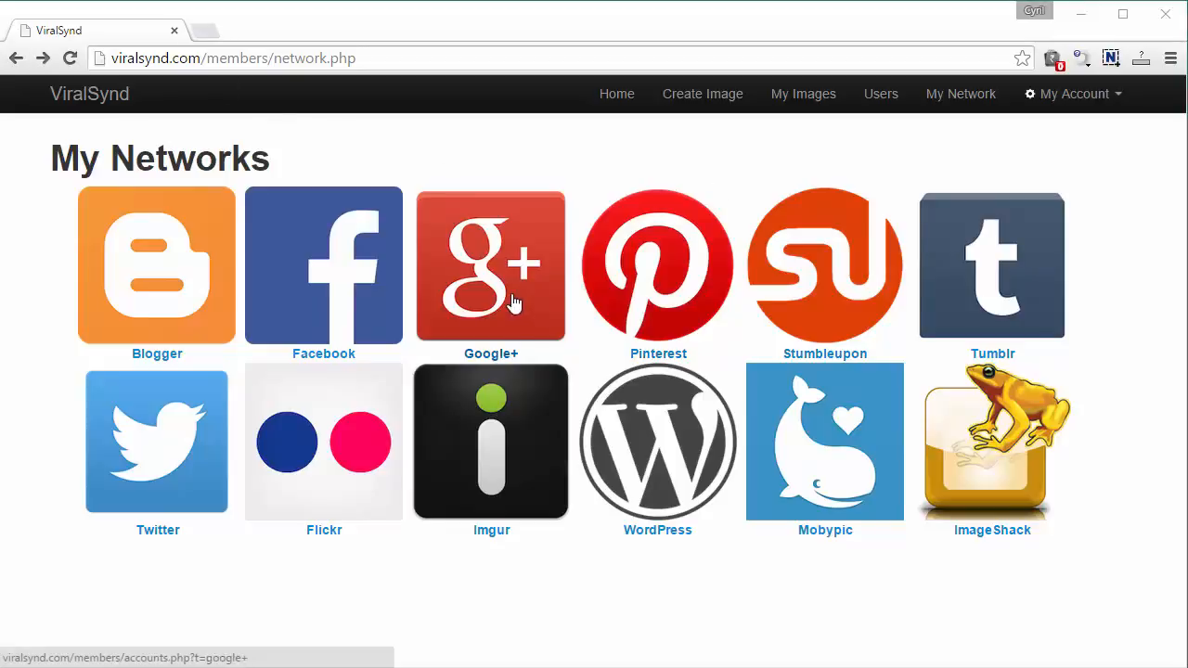
mouse_move(728, 102)
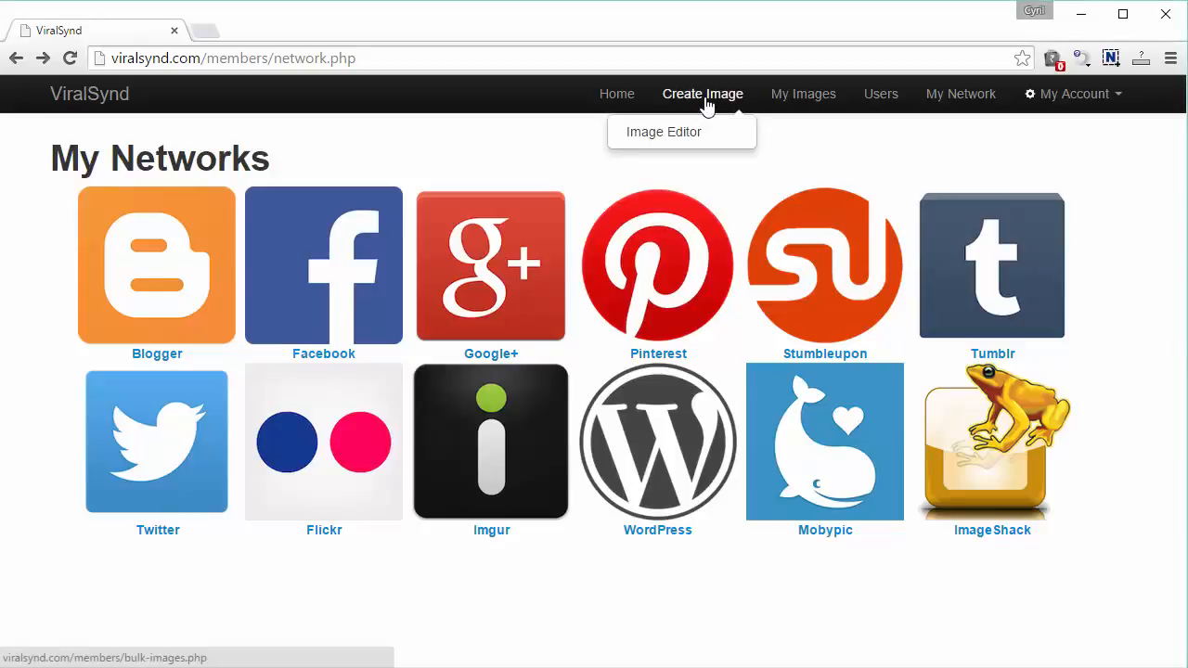
left_click(705, 104)
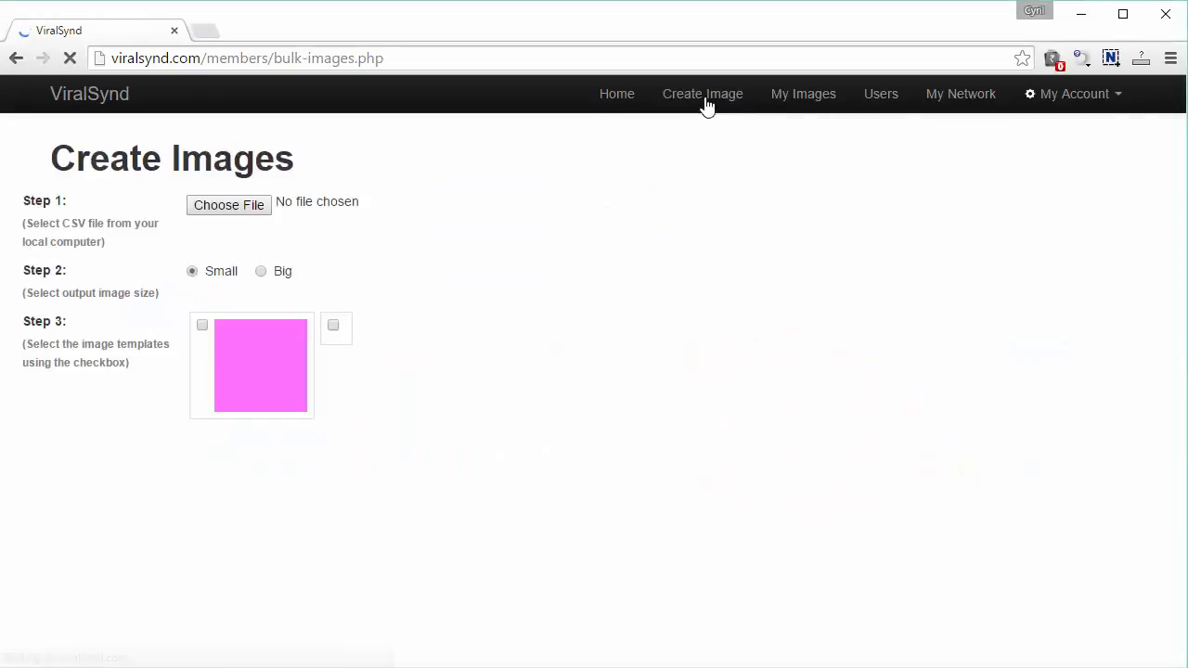
left_click_drag(49, 223, 100, 240)
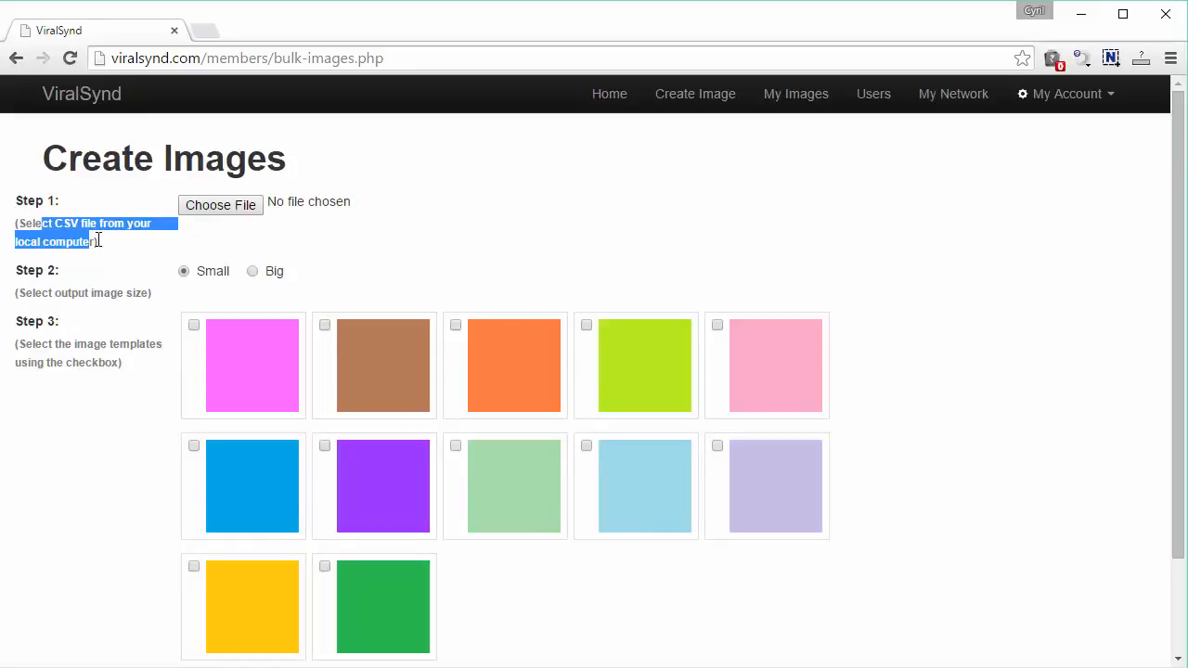
Open the CSV file chooser, dismiss it without selecting a file, and set the output image size to Big
left_click(195, 212)
left_click(825, 473)
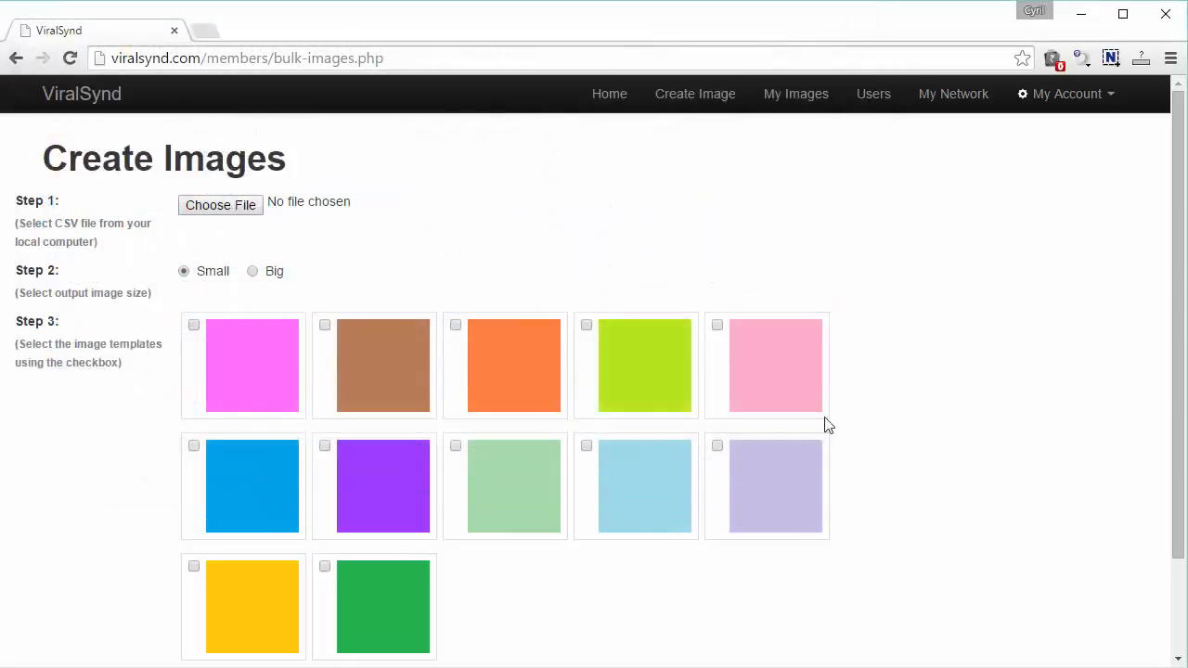
scroll(208, 348, "down", 1)
left_click(253, 178)
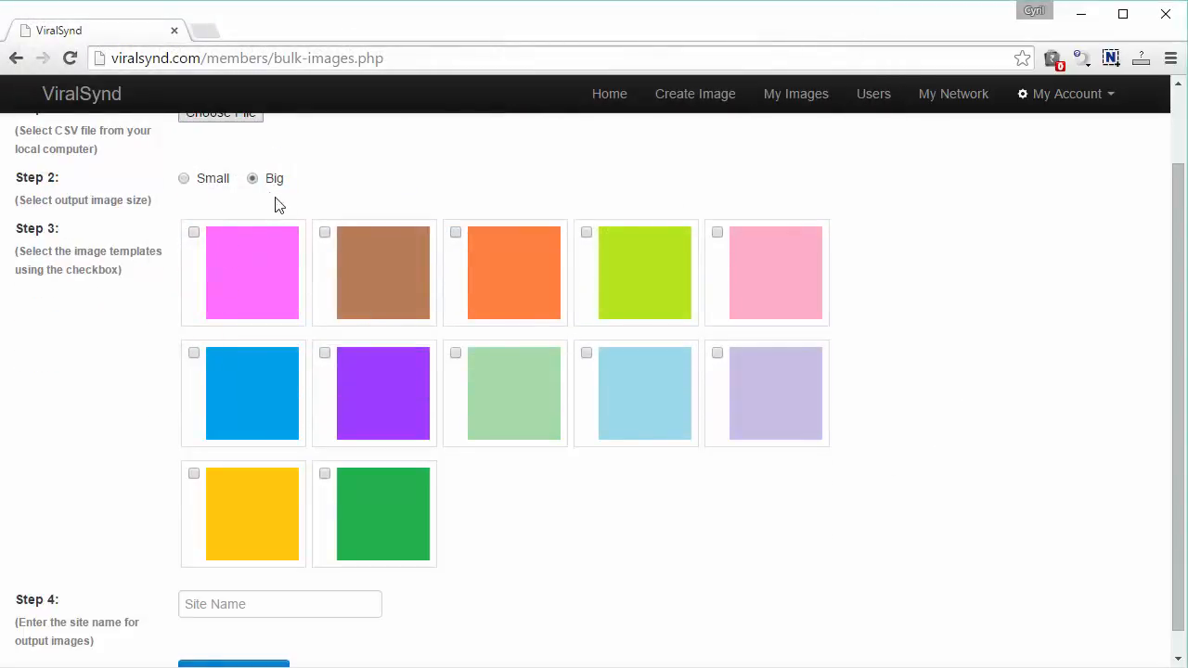
Select the brown, orange, lime green, light pink, lavender and light blue image templates
left_click(324, 232)
left_click(455, 232)
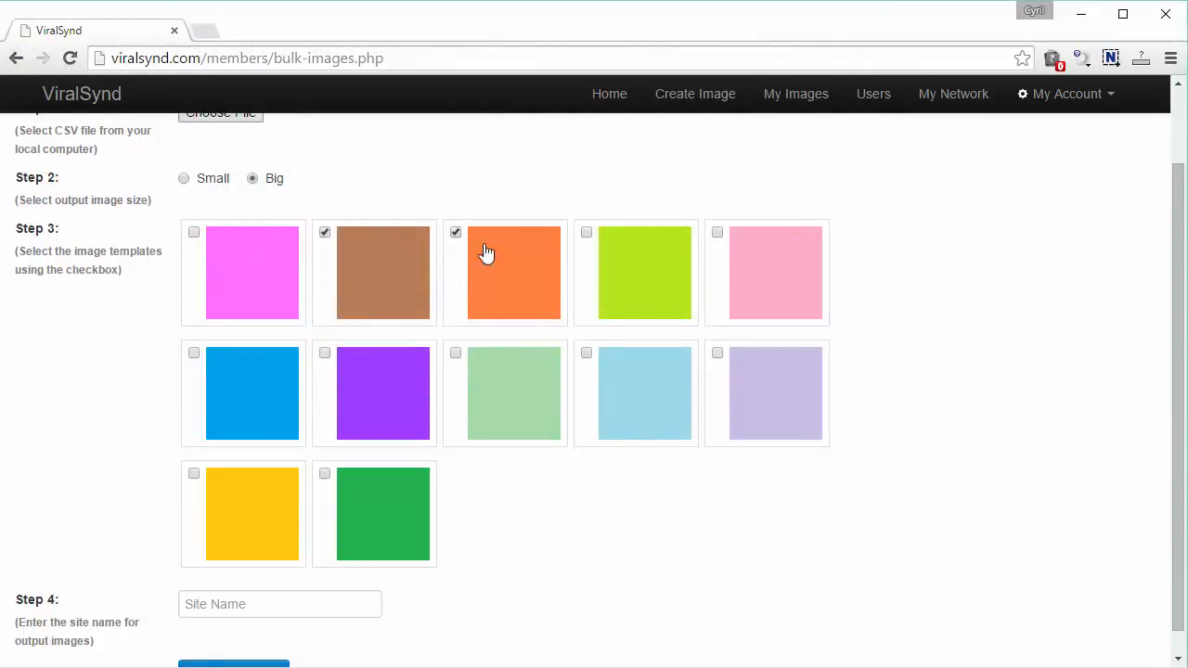
left_click(586, 232)
left_click(716, 233)
left_click(716, 353)
left_click(585, 353)
scroll(386, 653, "down", 1)
left_click(306, 579)
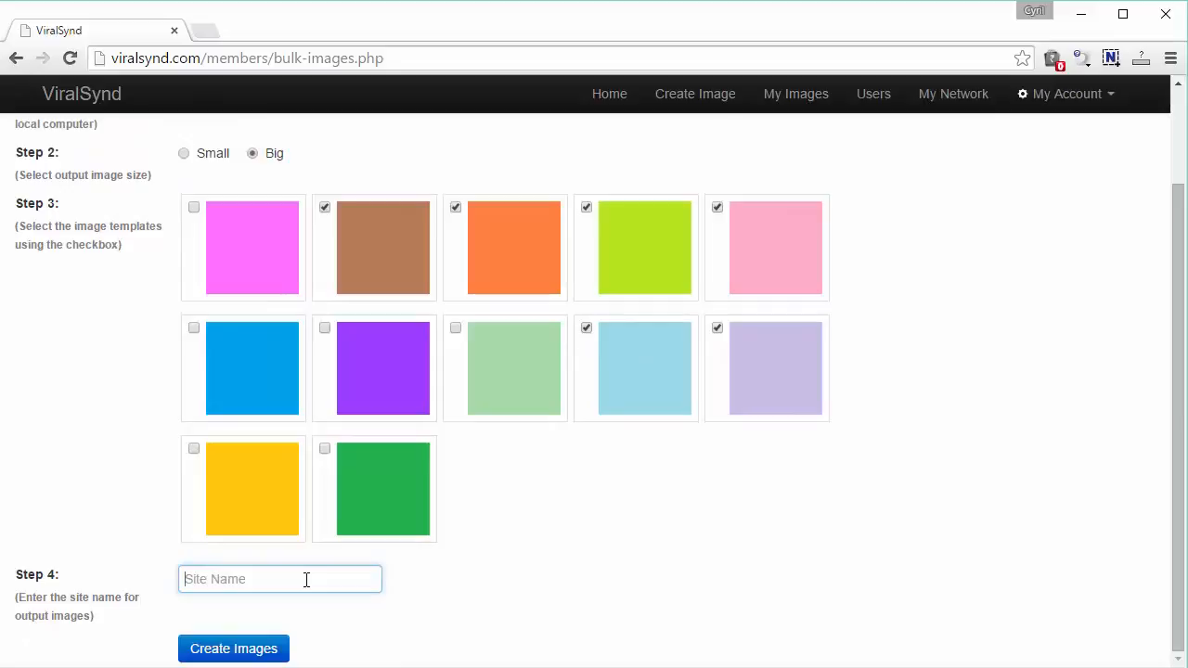
type("http://motivatemate.c")
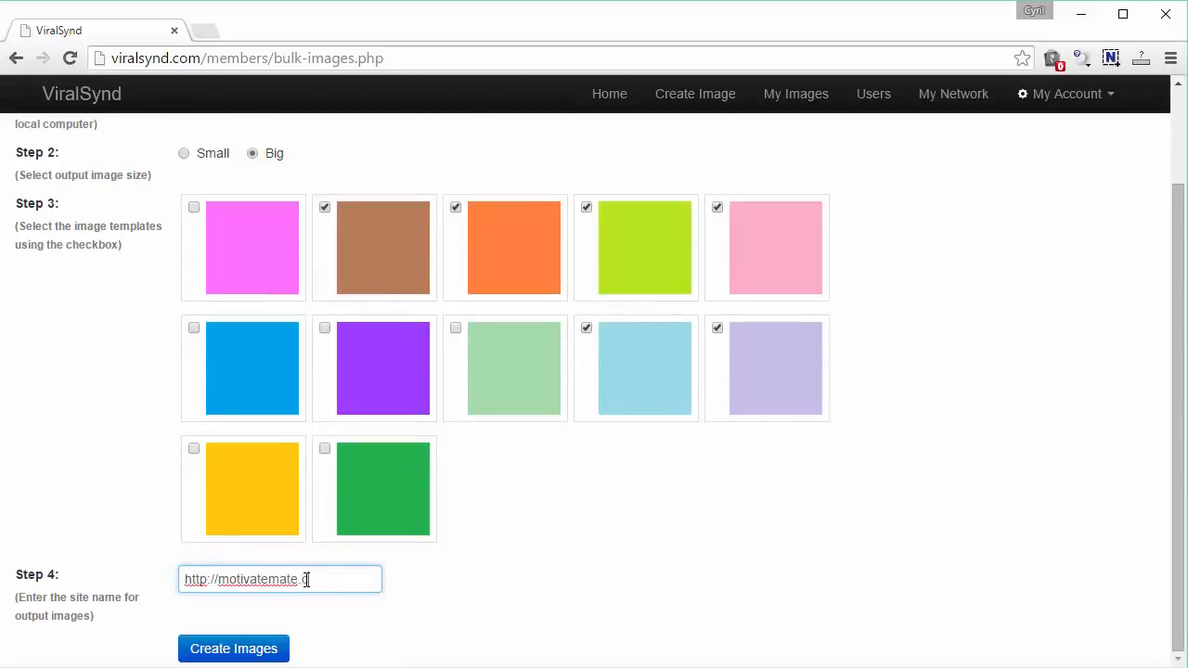
type("rg")
Leave the bulk image creation form and return to the members home page
left_click(181, 373)
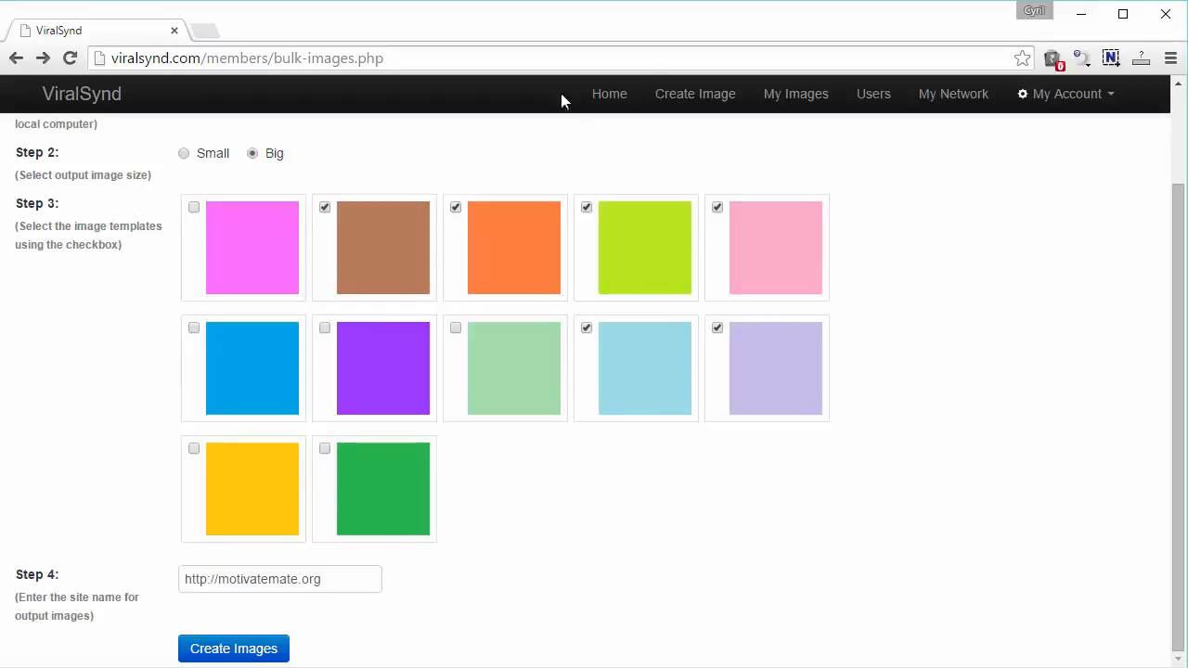
scroll(562, 98, "up", 2)
left_click(614, 102)
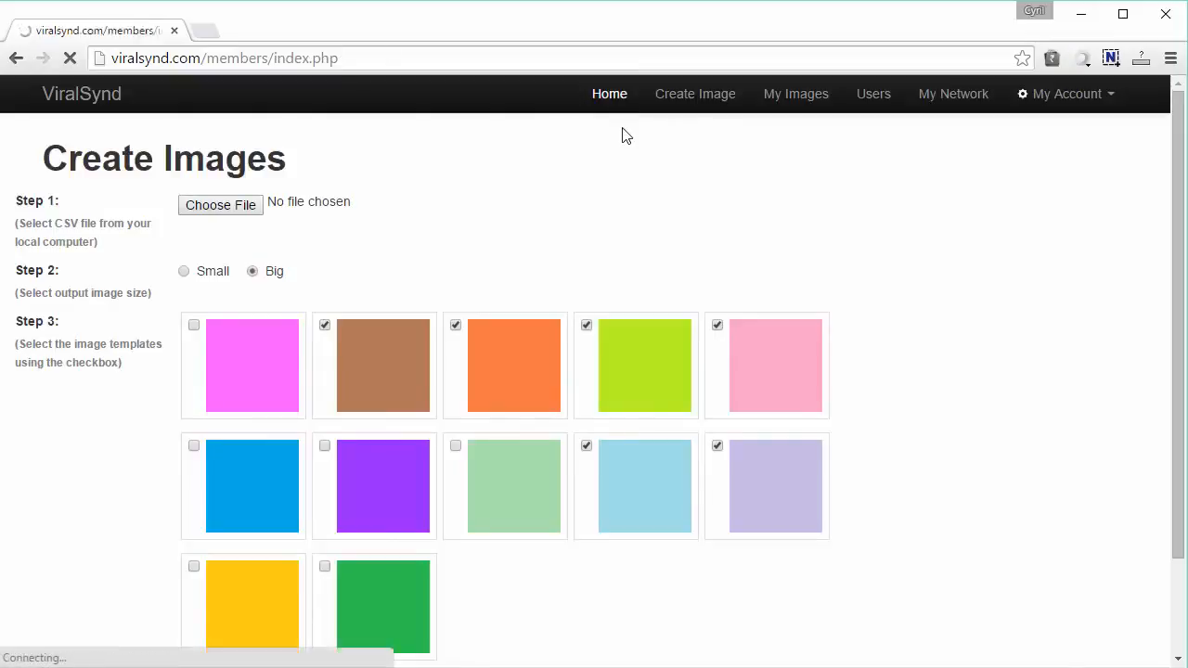